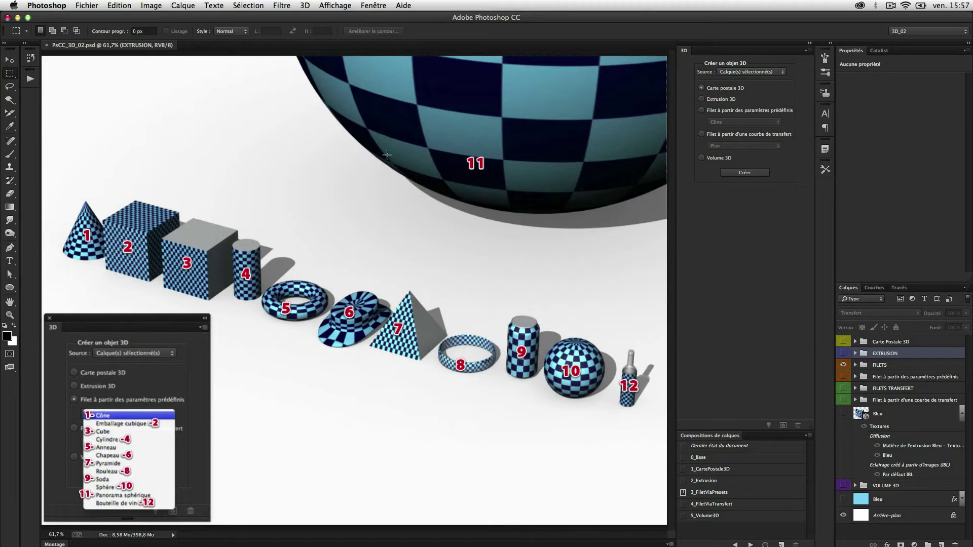
# - Apply the 0_Base layer comp and toggle the Bleu layer's pattern overlay off and on to examine the checkerboard
pyautogui.click(683, 458)
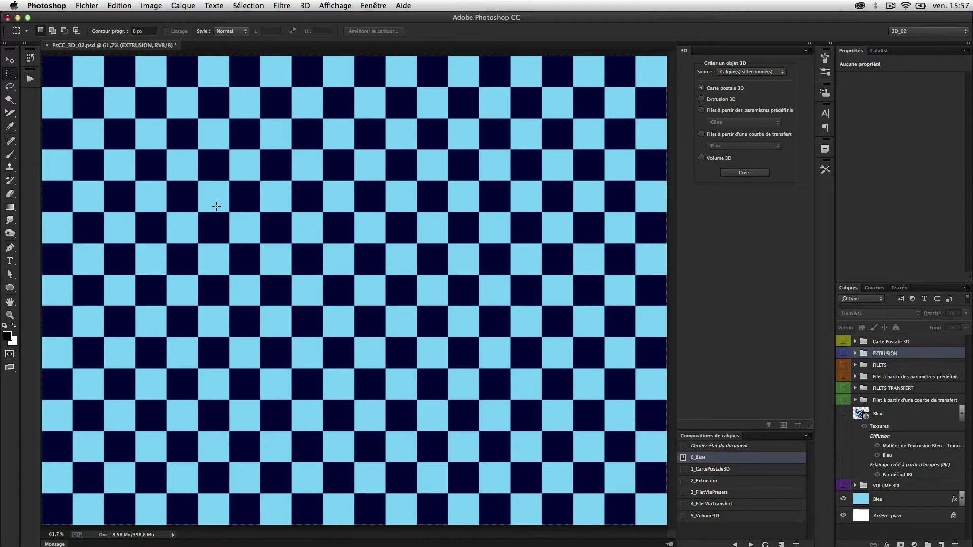
pyautogui.click(872, 500)
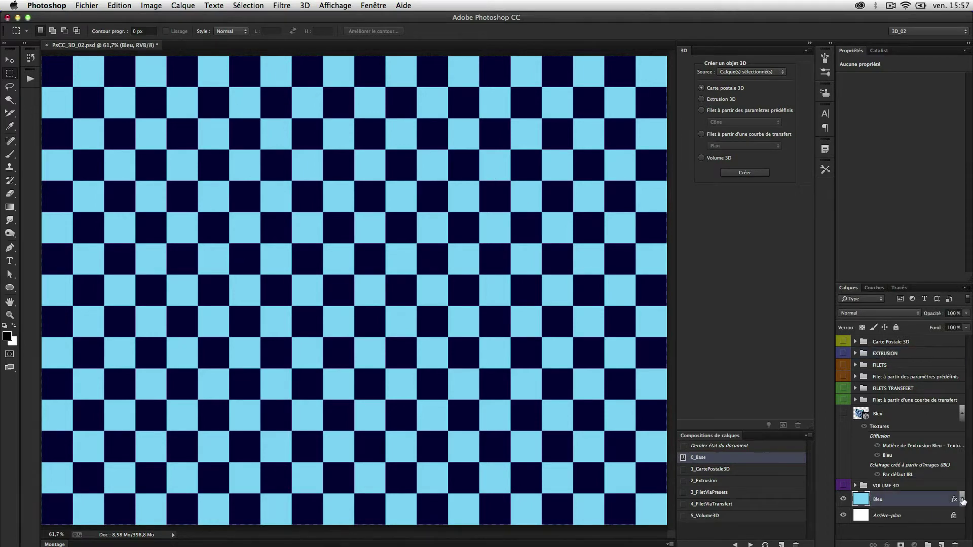
pyautogui.click(962, 500)
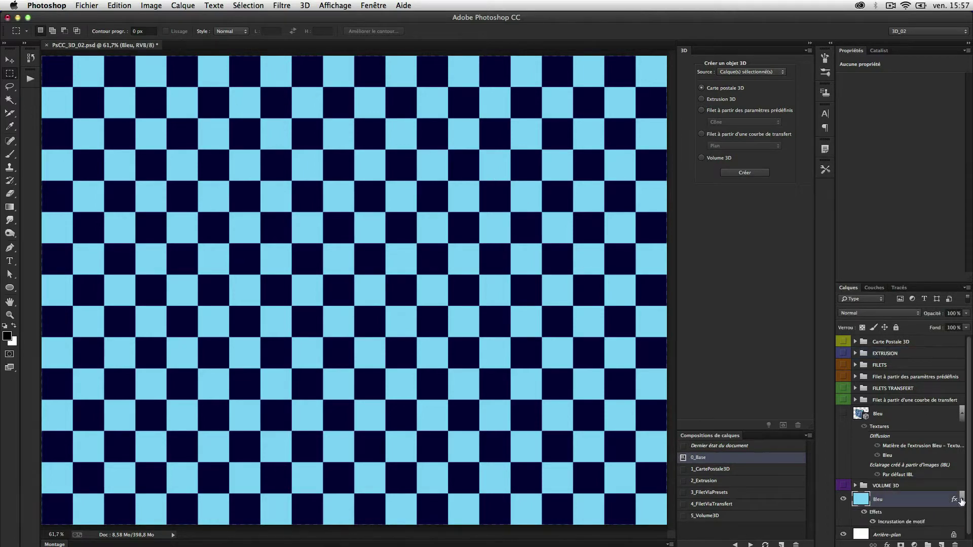
pyautogui.click(873, 521)
pyautogui.click(873, 522)
pyautogui.click(962, 501)
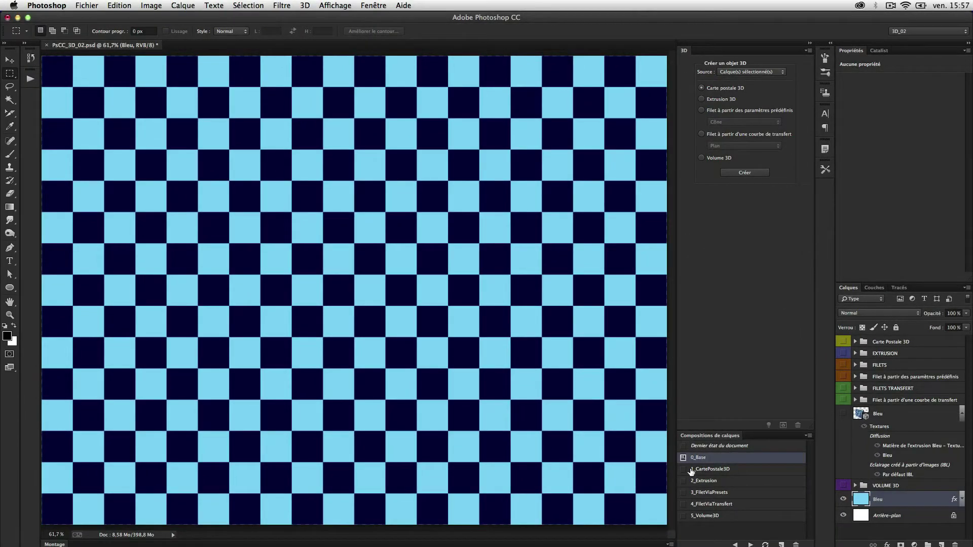
# - Apply the 1_CartePostale3D layer comp and hide the 3D_Panel group inside the Carte Postale 3D group
pyautogui.click(683, 469)
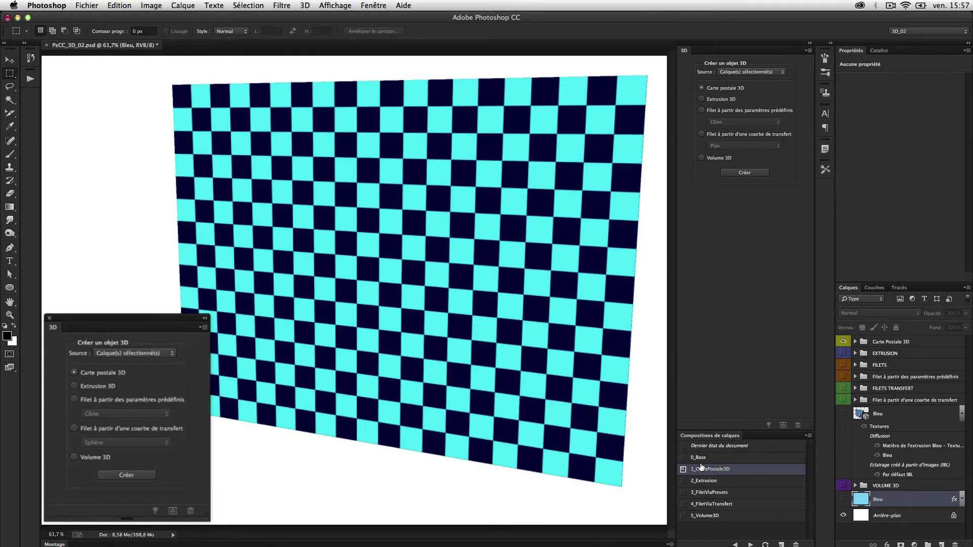
pyautogui.click(855, 342)
pyautogui.click(843, 354)
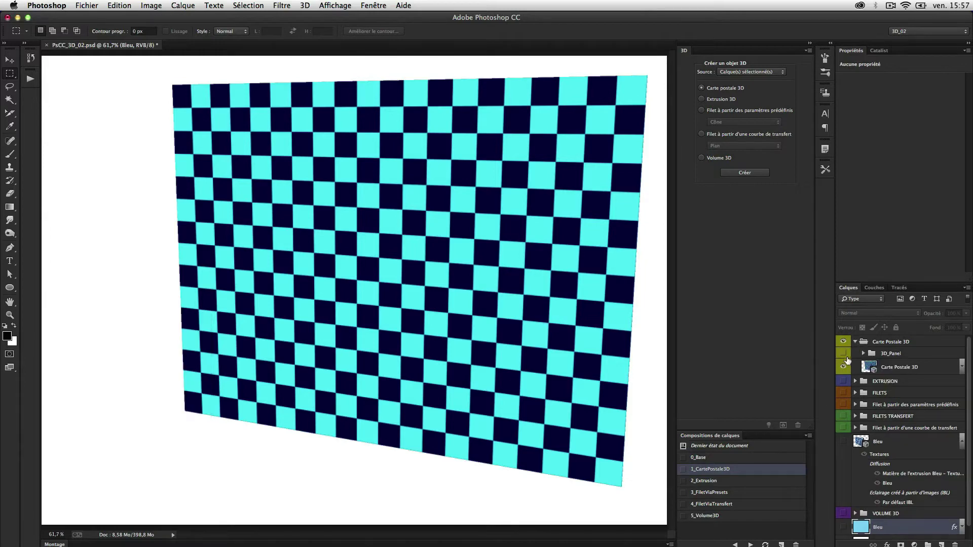
# - Select the Carte Postale 3D layer and orbit the camera until the plane is edge-on, returning to an angled front view
pyautogui.click(897, 368)
pyautogui.press('v')
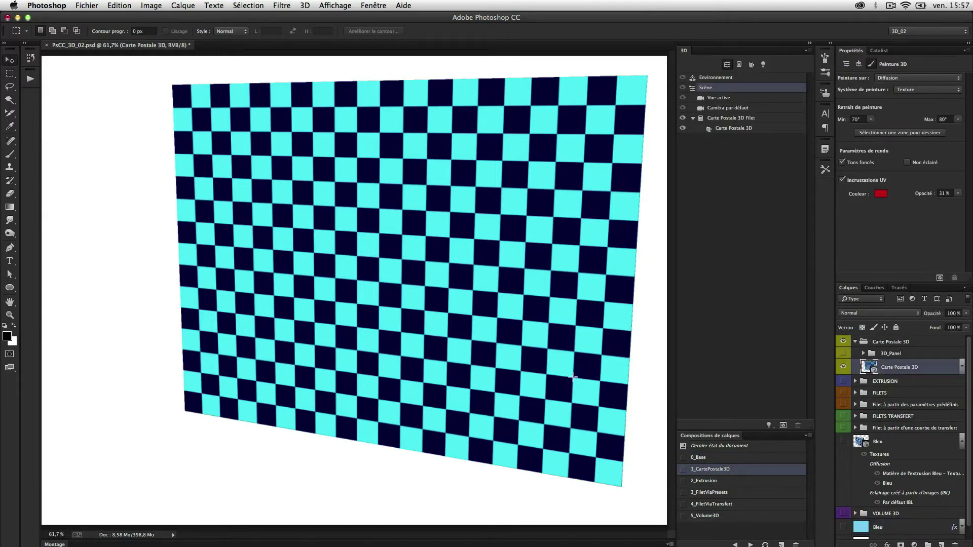
pyautogui.click(519, 492)
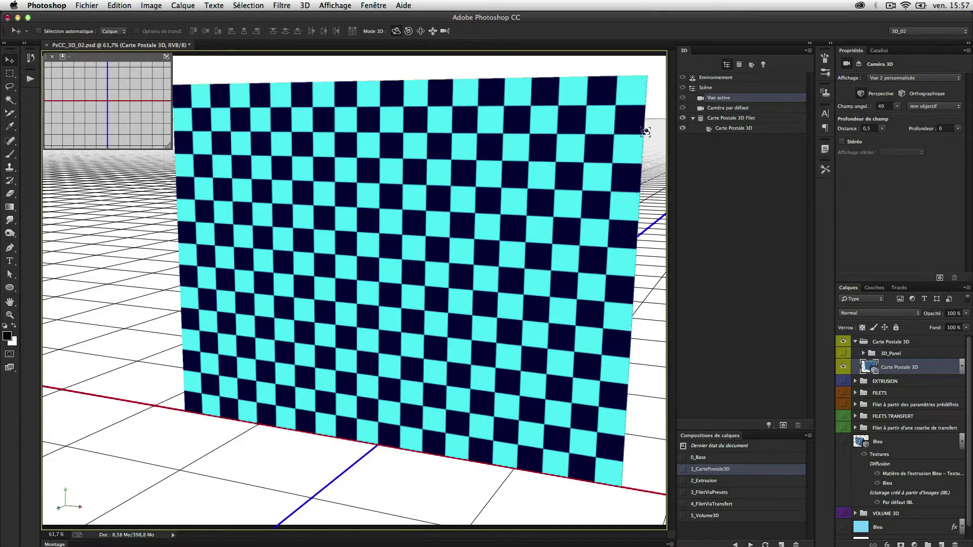
pyautogui.moveTo(585, 502); pyautogui.dragTo(486, 491)
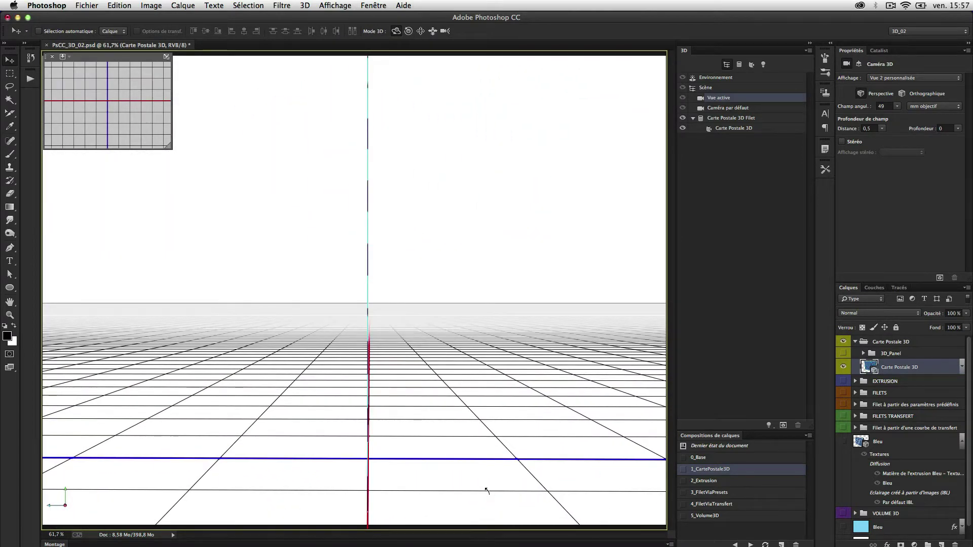
pyautogui.moveTo(486, 490); pyautogui.dragTo(582, 498)
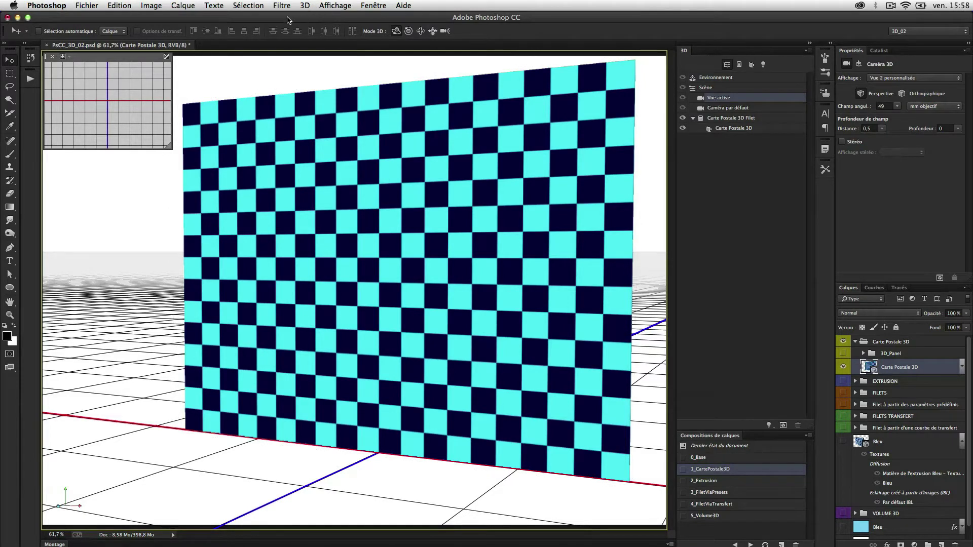
# - Create a new document from the Forme preset
pyautogui.press('super+n')
pyautogui.click(400, 153)
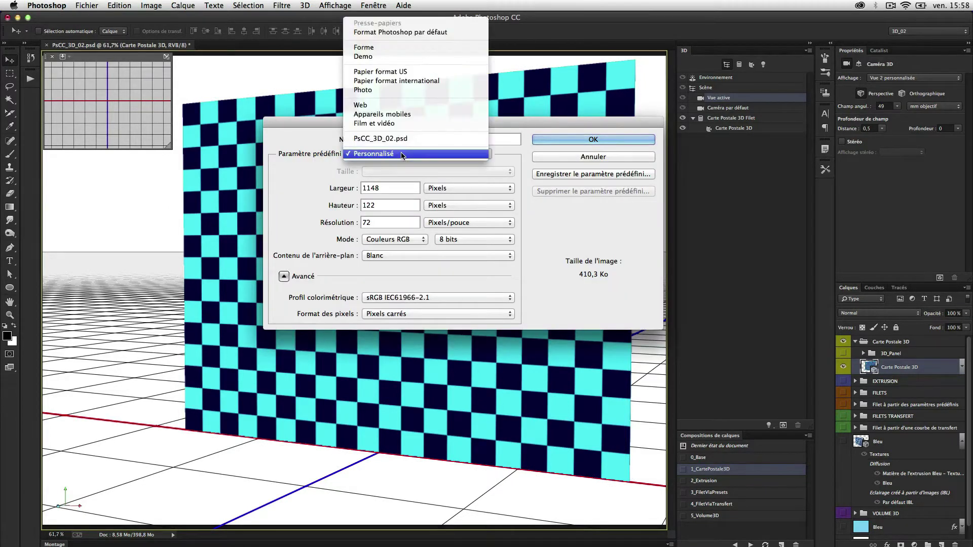
pyautogui.click(394, 47)
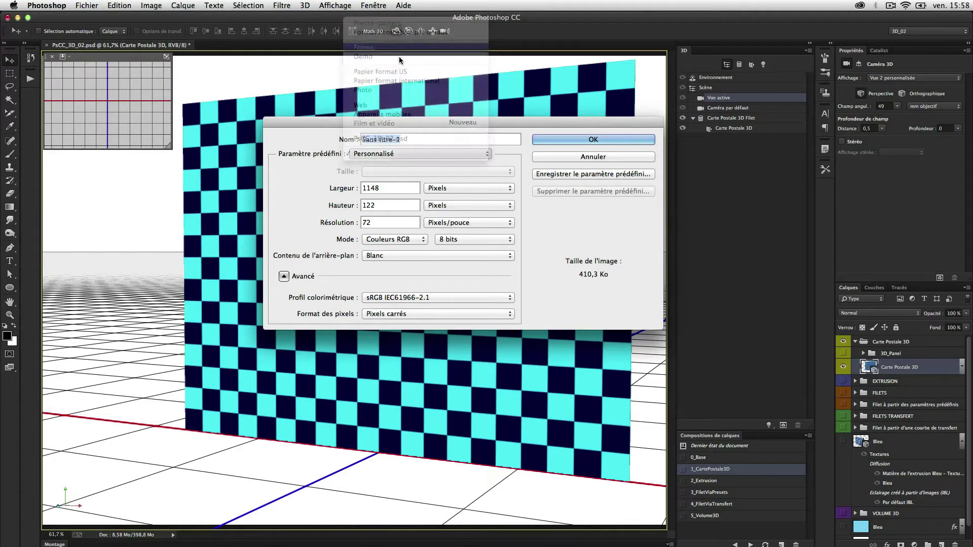
pyautogui.click(578, 143)
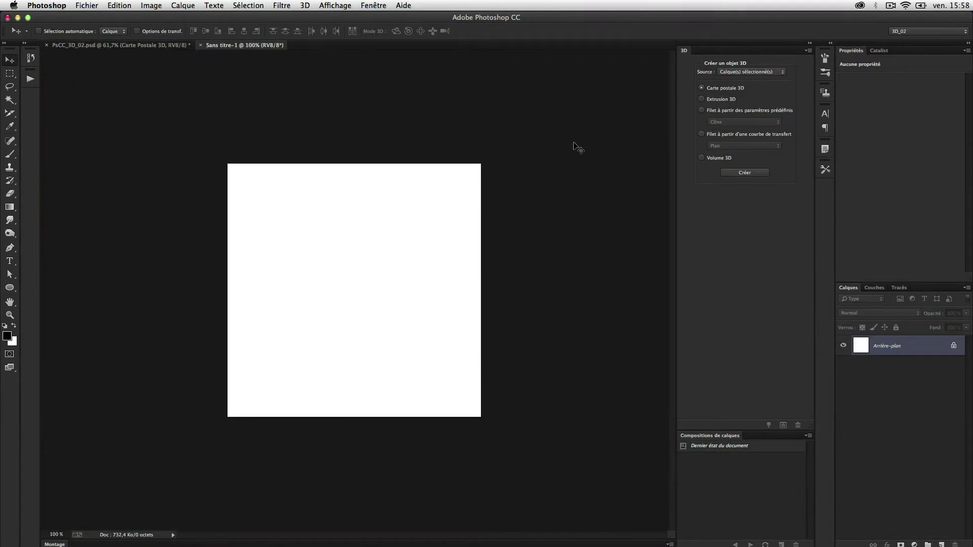
pyautogui.click(306, 6)
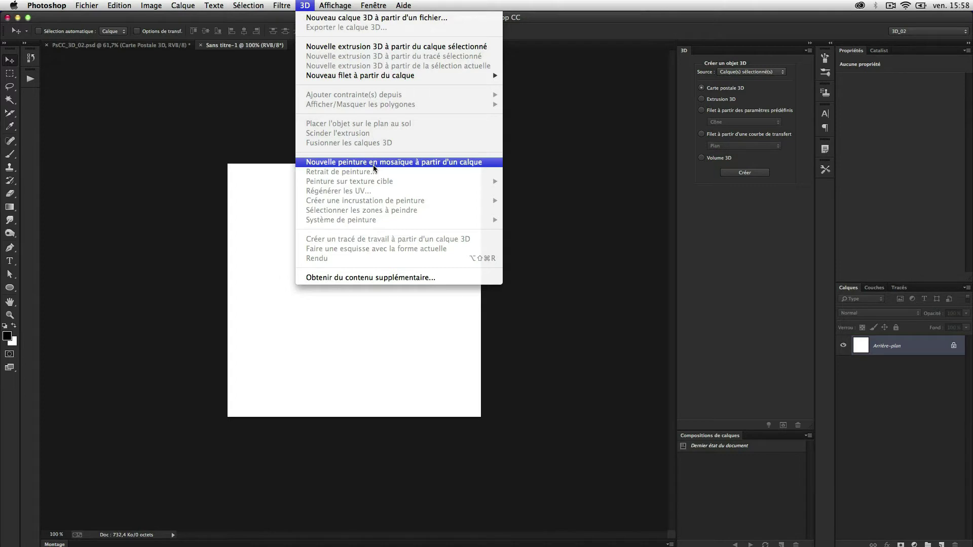
pyautogui.click(340, 162)
# - Fill the background with a diagonal black-to-white linear gradient from the upper-left to the lower-right corner of the canvas
pyautogui.click(9, 207)
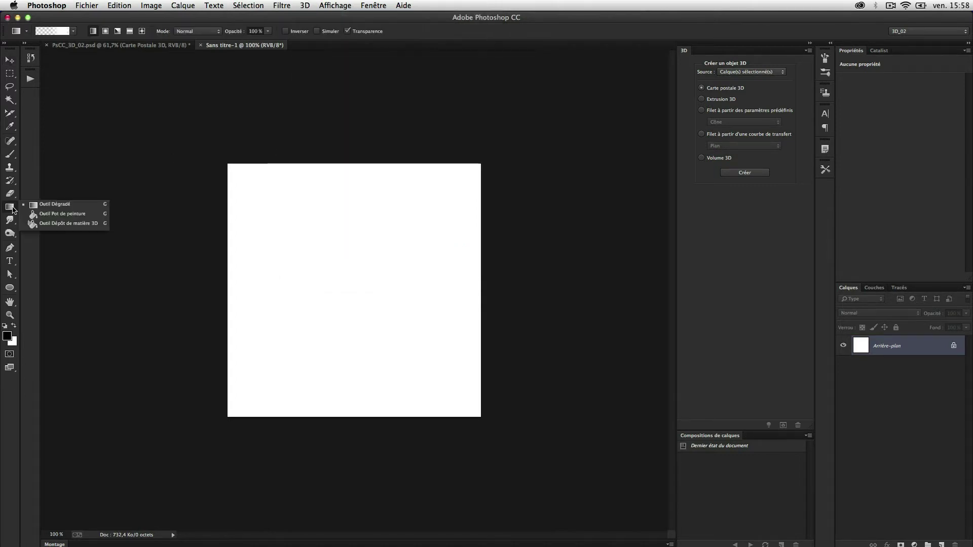
pyautogui.click(71, 33)
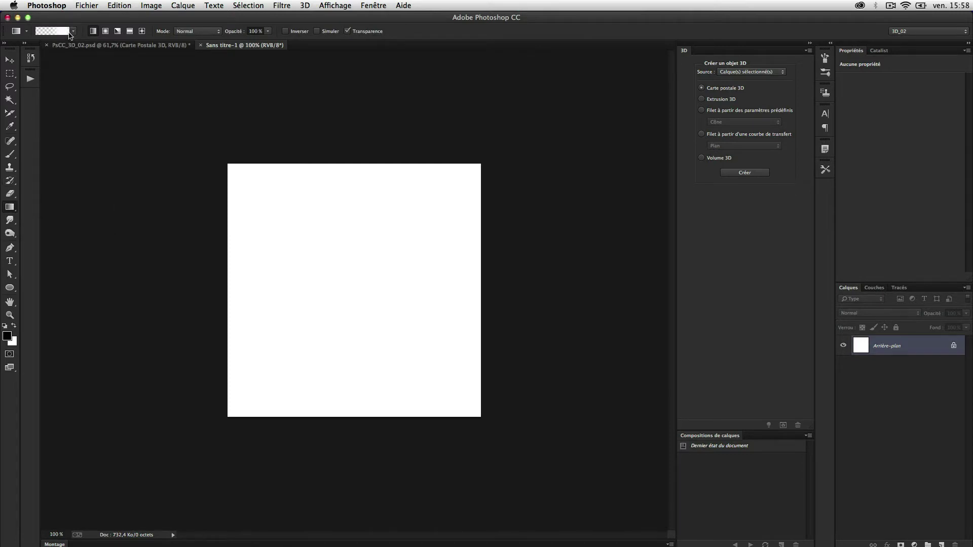
pyautogui.click(71, 33)
pyautogui.click(24, 53)
pyautogui.click(218, 125)
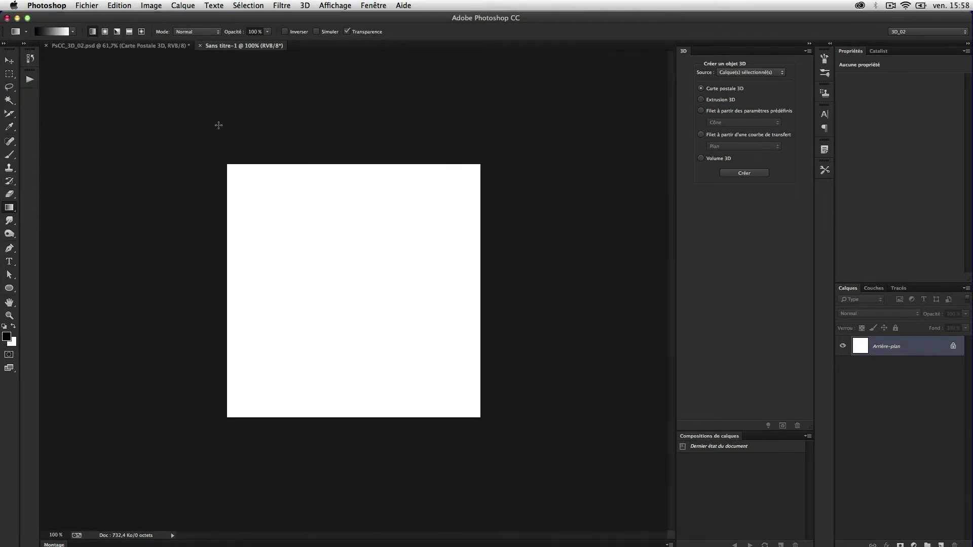
pyautogui.moveTo(207, 146)
pyautogui.mouseDown()
pyautogui.moveTo(497, 468)
pyautogui.moveTo(535, 463)
pyautogui.moveTo(542, 478)
pyautogui.mouseUp()
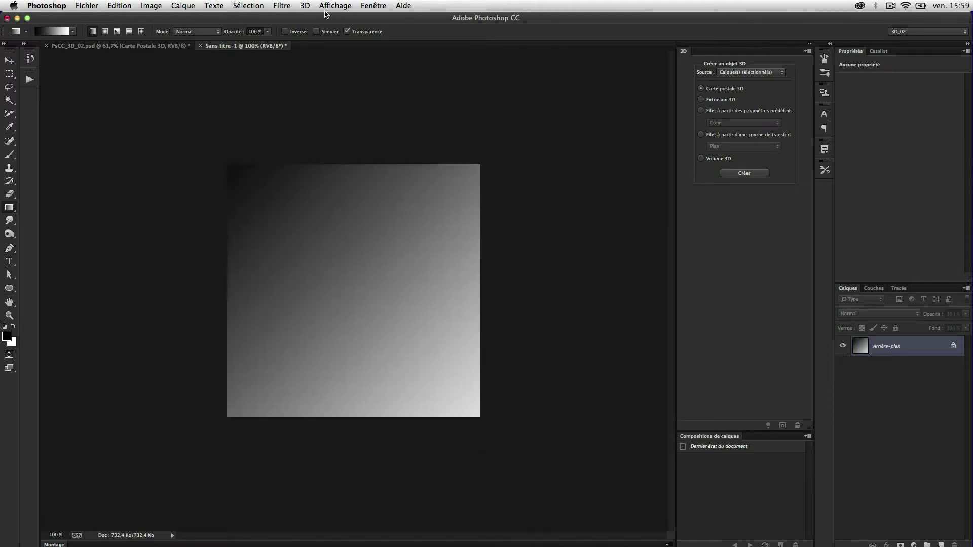
# - Create a new tiled painting from the gradient layer, keeping the current workspace
pyautogui.click(282, 5)
pyautogui.moveTo(303, 6)
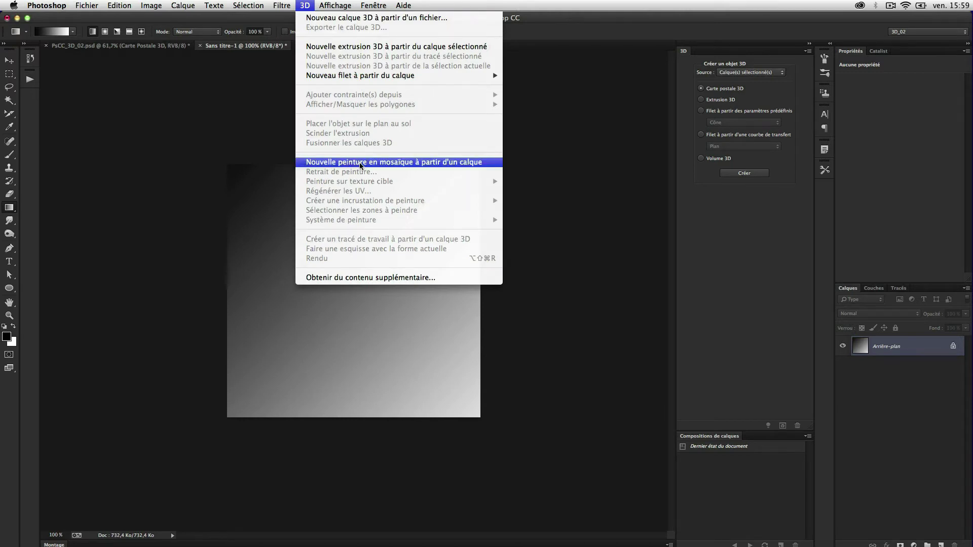
pyautogui.click(438, 164)
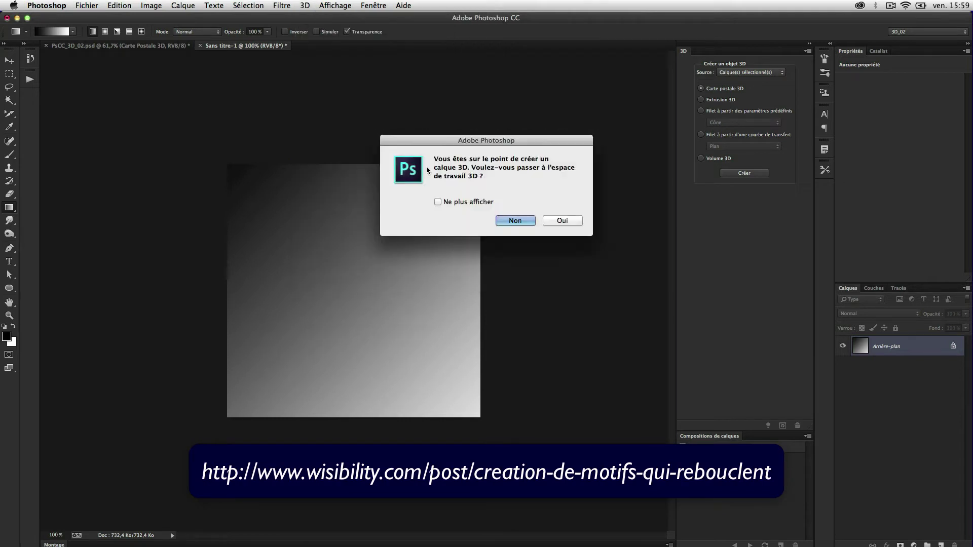
pyautogui.click(512, 221)
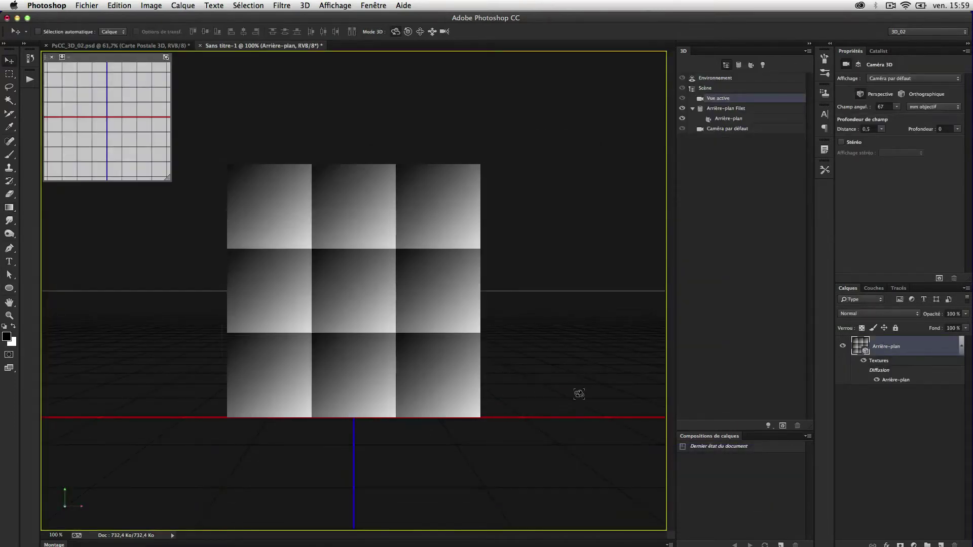
# - Paint black brush strokes on the tiled painting, including a horizontal and a vertical stroke across the tile borders
pyautogui.moveTo(578, 394); pyautogui.dragTo(486, 409)
pyautogui.press('b')
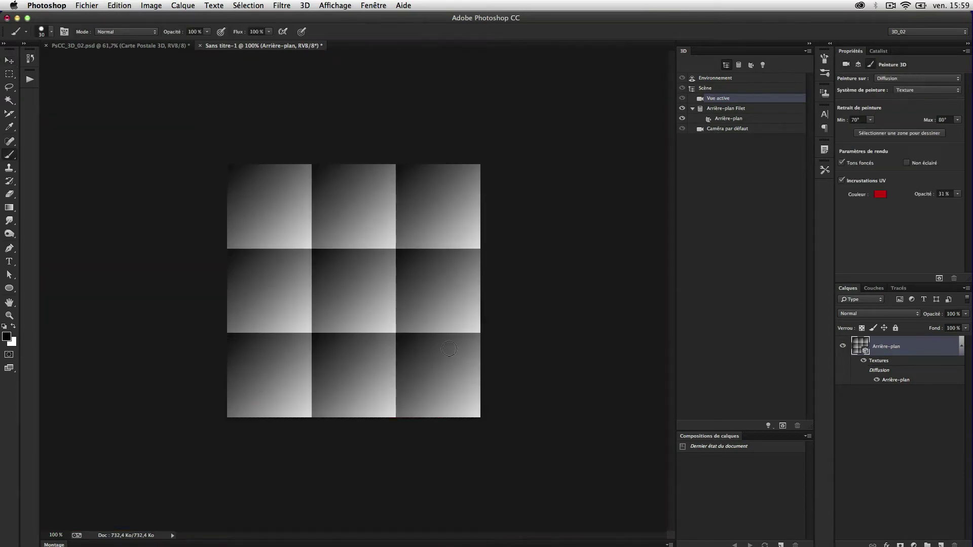
pyautogui.moveTo(366, 294)
pyautogui.mouseDown()
pyautogui.moveTo(390, 273)
pyautogui.moveTo(411, 276)
pyautogui.mouseUp()
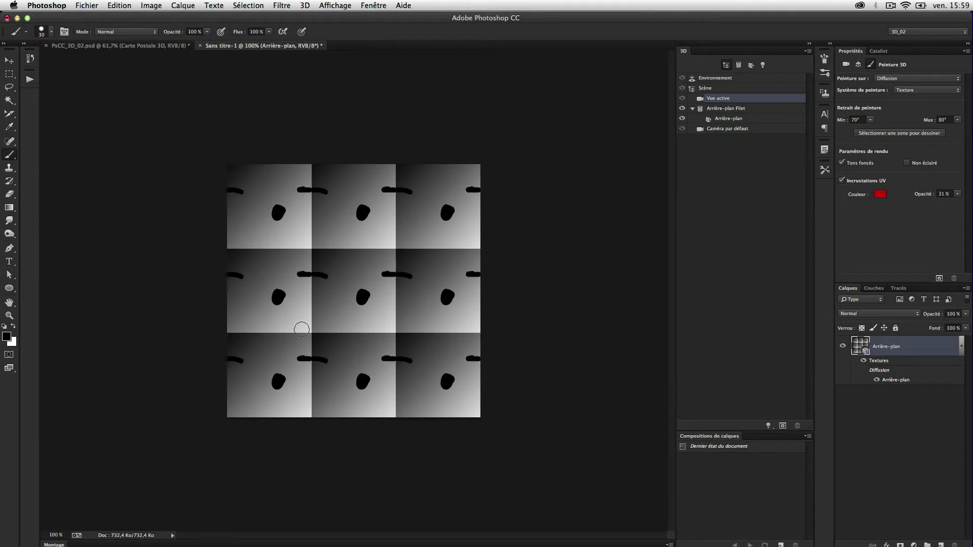
pyautogui.moveTo(376, 234); pyautogui.dragTo(374, 263)
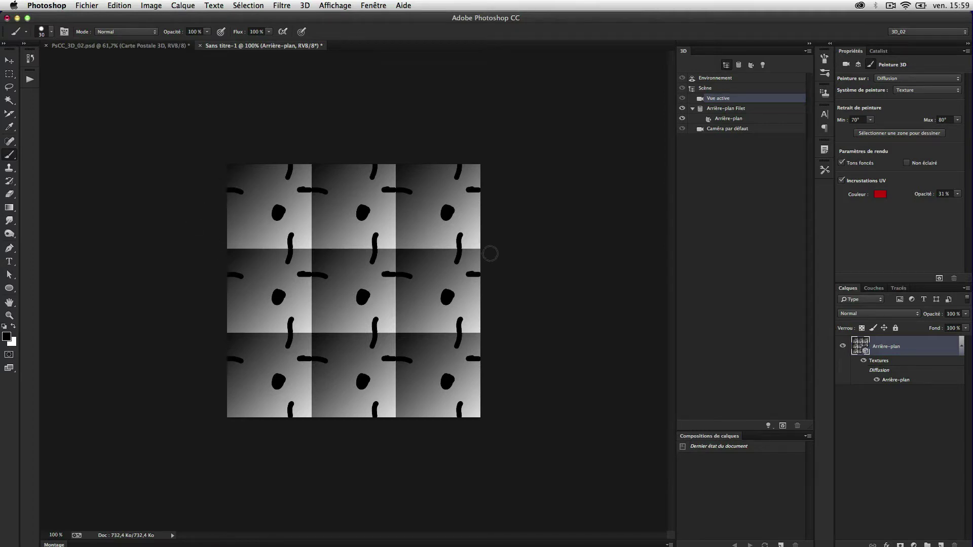
# - Examine the UV properties of the Arrière-plan material's diffuse texture and close them without changes
pyautogui.click(728, 120)
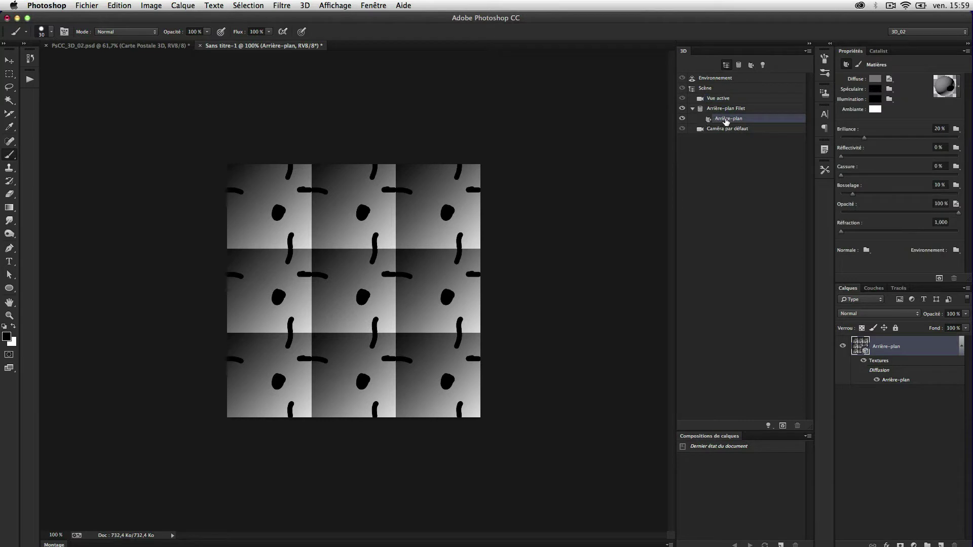
pyautogui.click(889, 79)
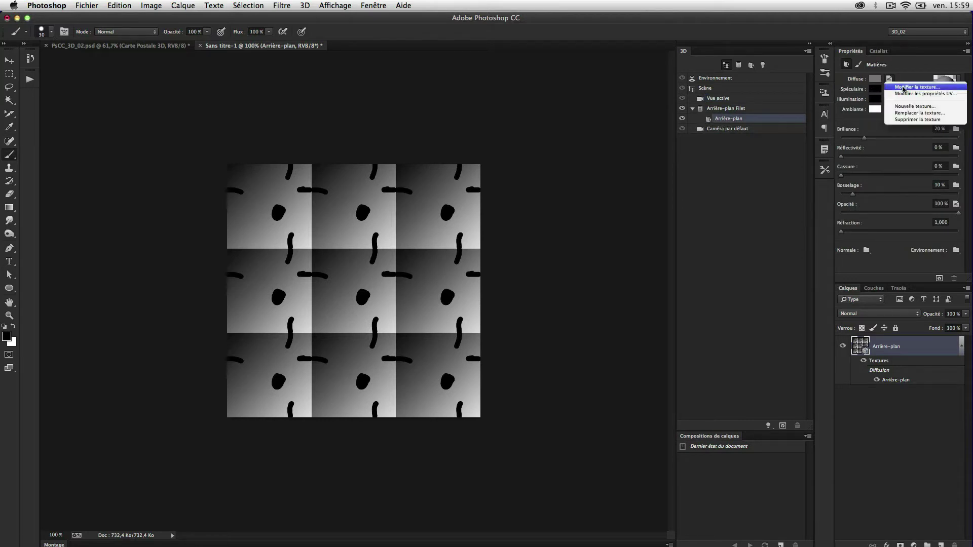
pyautogui.click(910, 94)
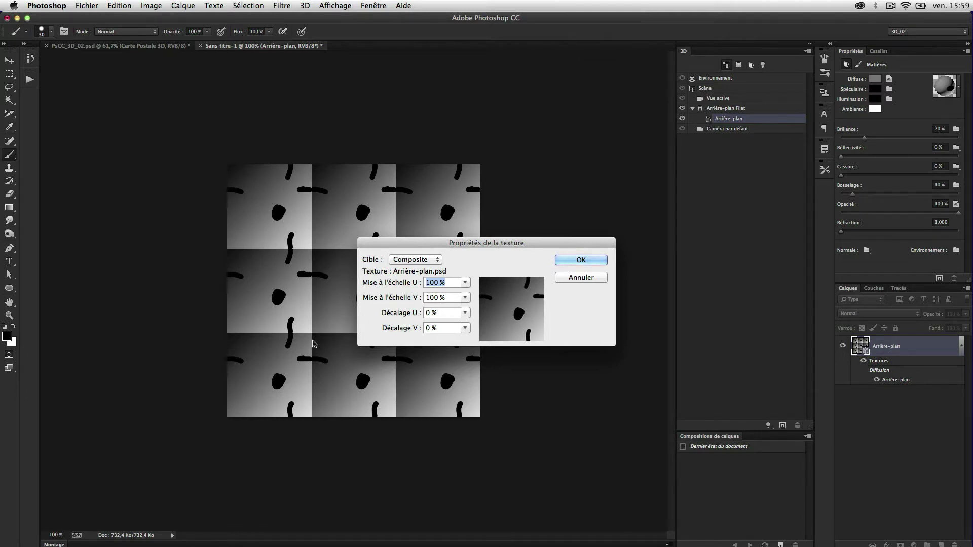
pyautogui.click(583, 278)
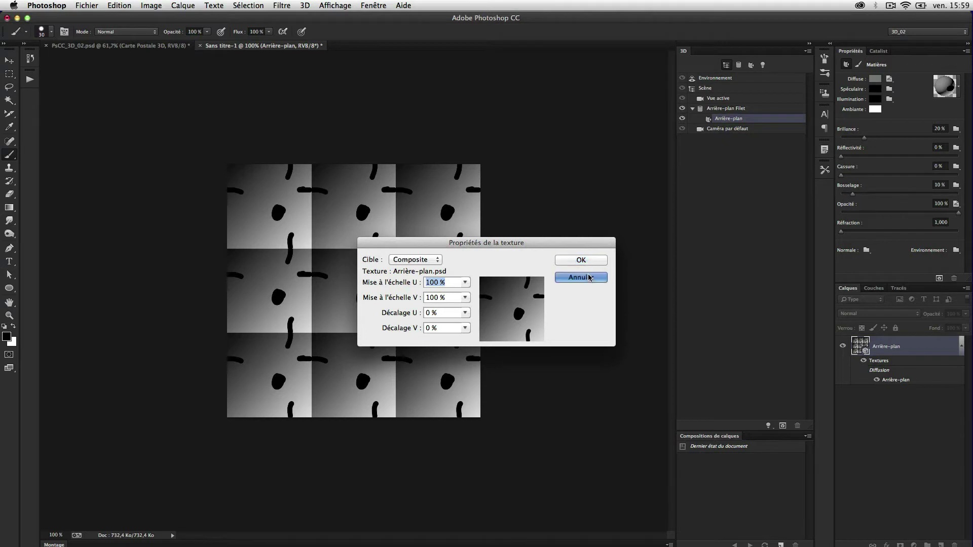
# - Paint a few more black strokes inside the tiles and close the untitled document without saving
pyautogui.moveTo(347, 276); pyautogui.dragTo(338, 327)
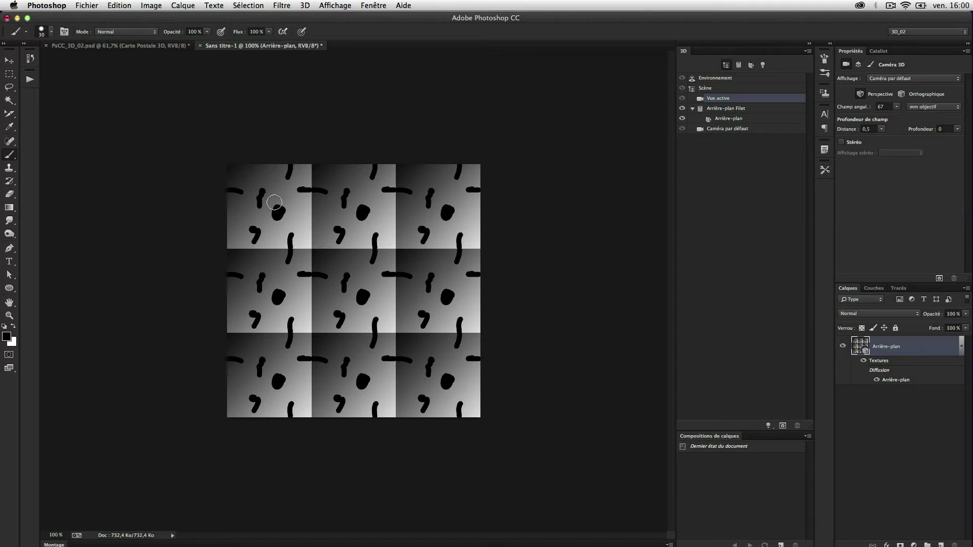
pyautogui.press('super+w')
pyautogui.click(436, 206)
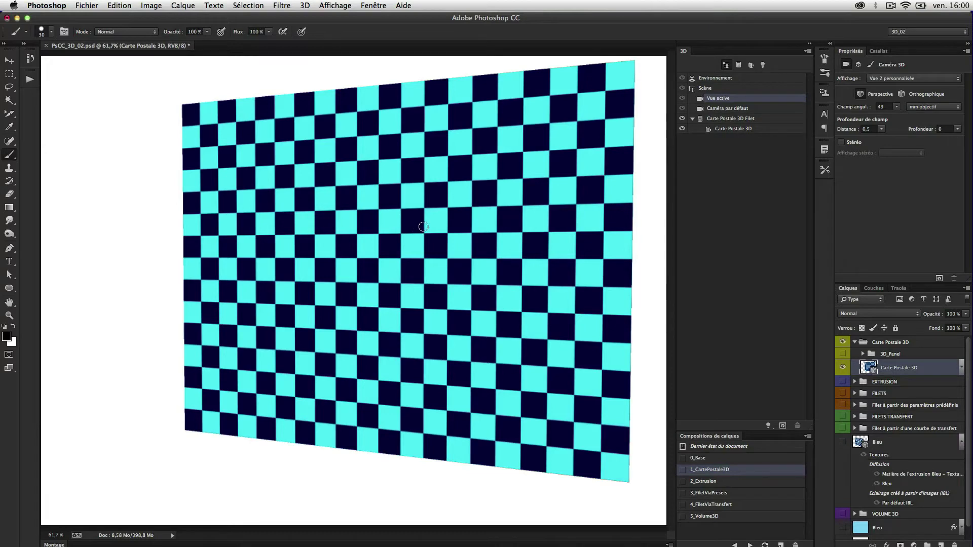
# - Apply the 2_Extrusion layer comp and compare the flat Livre shape layer with its 3D version, leaving the flat shape selected and the 3D layer hidden
pyautogui.click(682, 482)
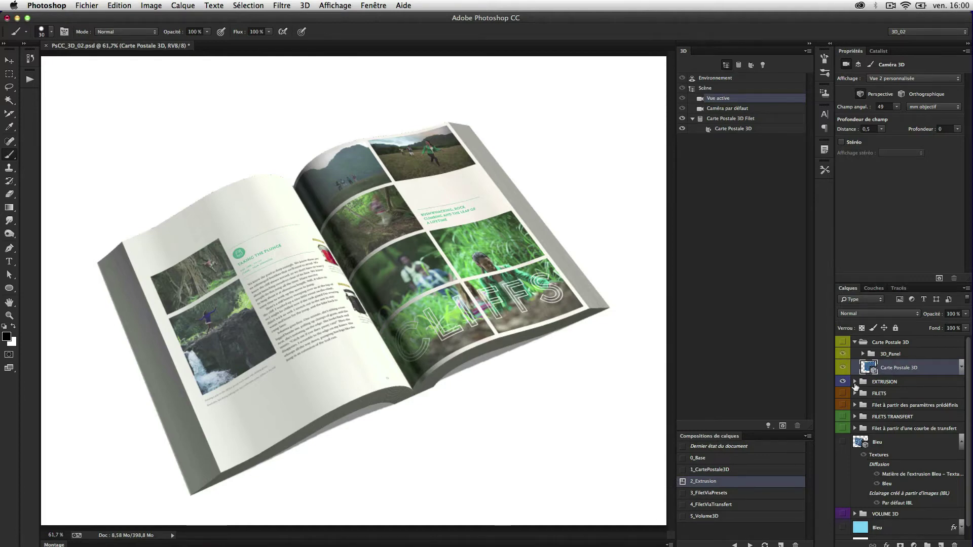
pyautogui.click(855, 381)
pyautogui.click(842, 412)
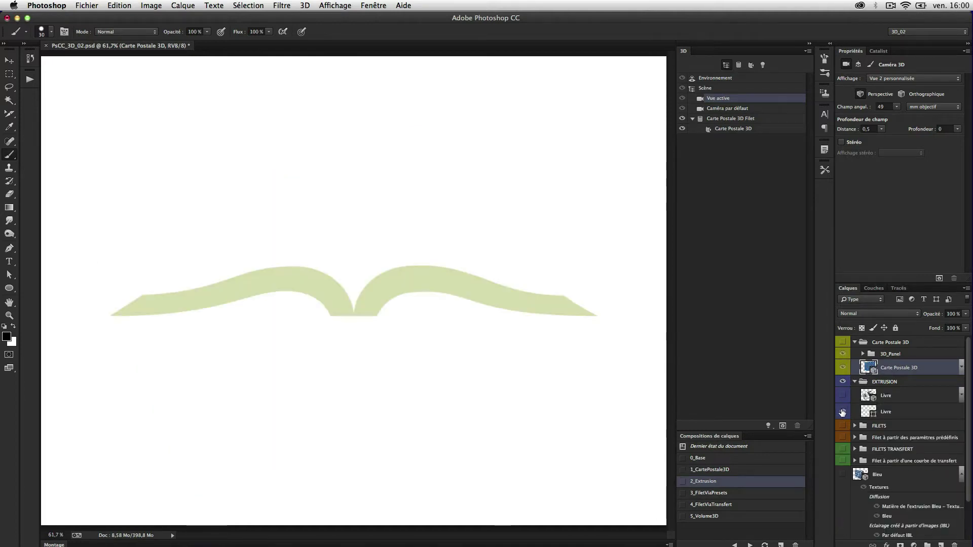
pyautogui.click(890, 415)
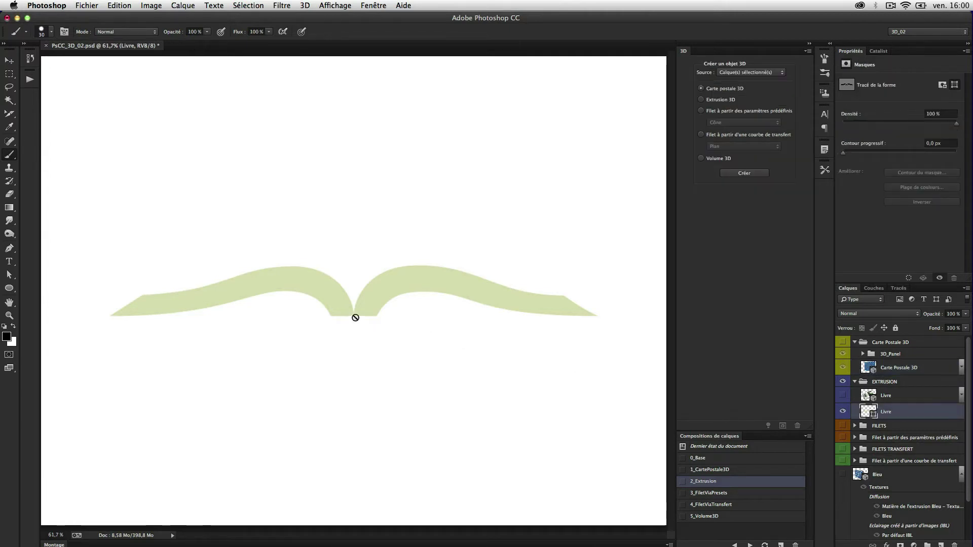
pyautogui.click(842, 395)
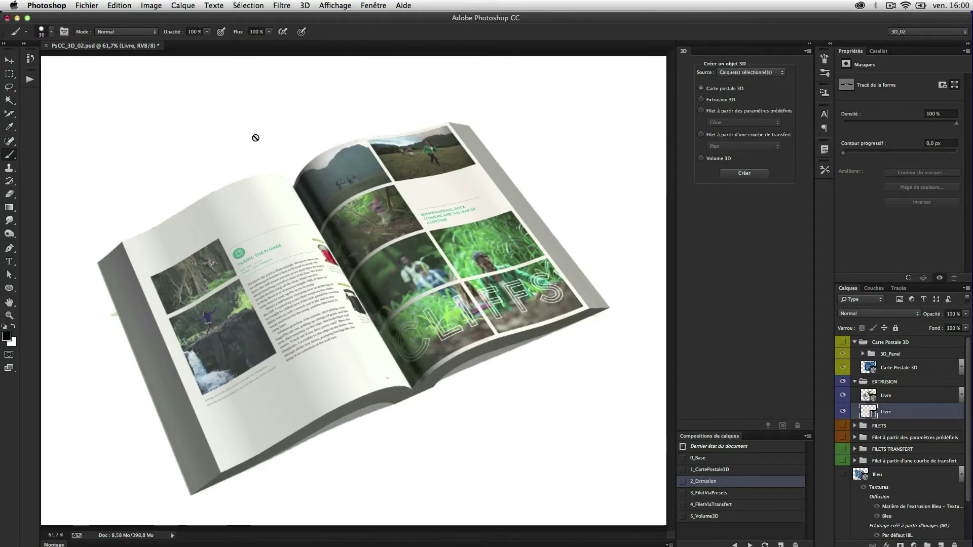
pyautogui.click(842, 395)
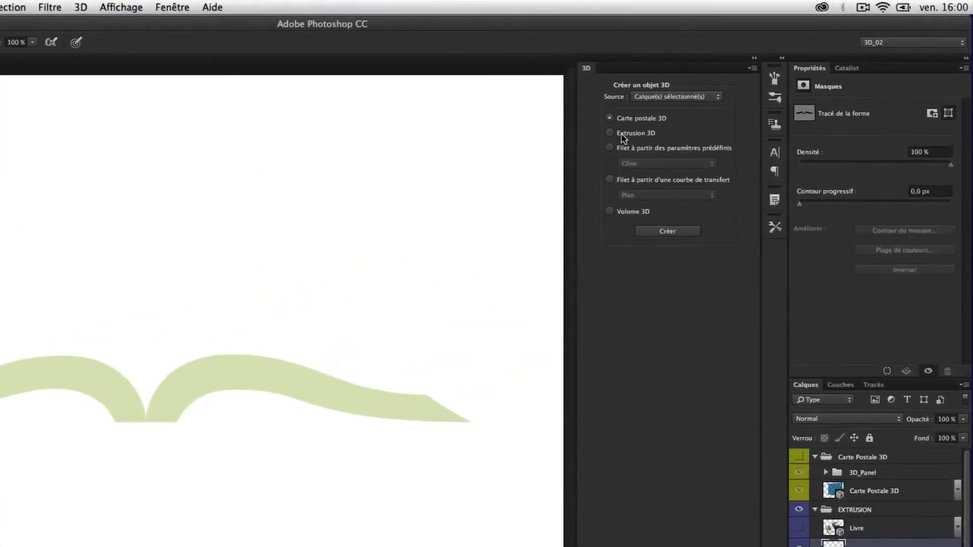
# - Choose Extrusion 3D as the object to create and examine the available source options
pyautogui.click(609, 133)
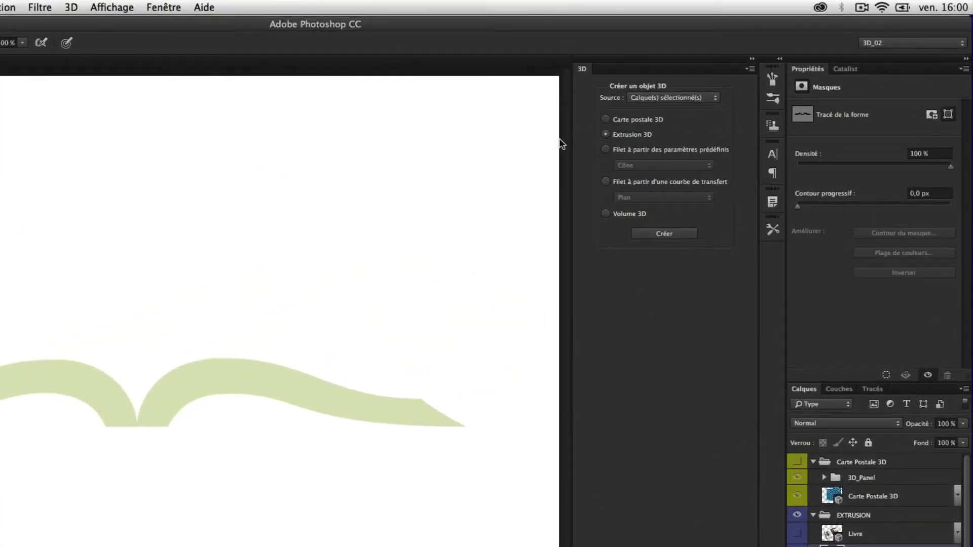
pyautogui.click(652, 96)
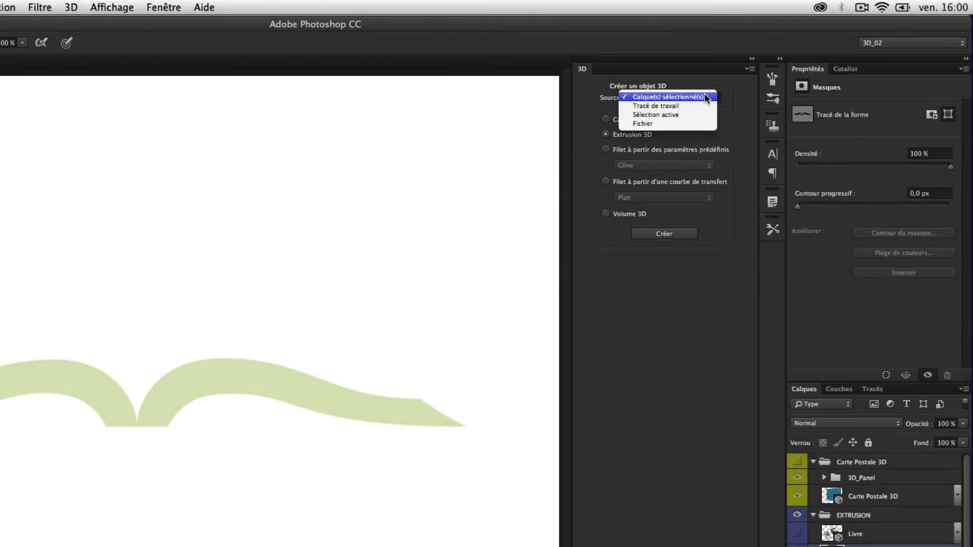
pyautogui.click(314, 176)
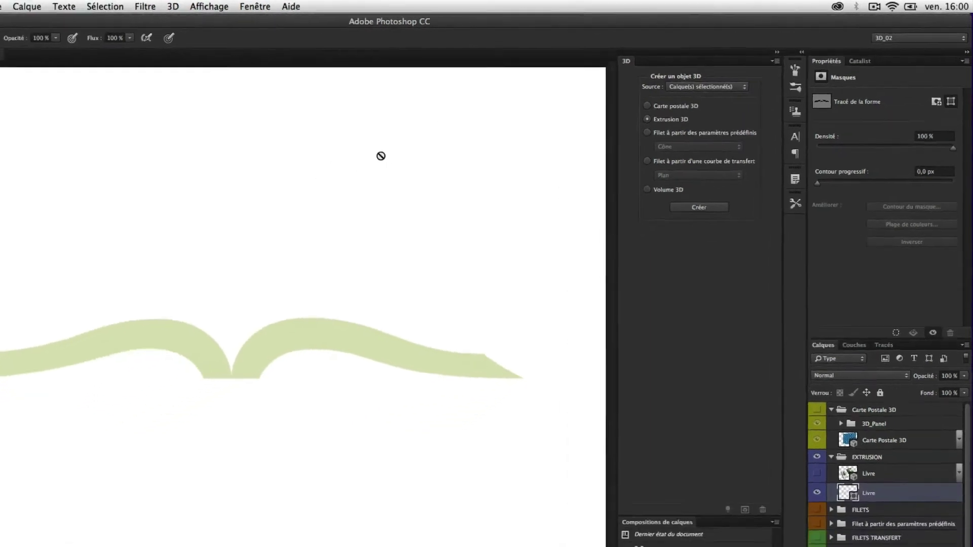
# - Create a new blank document with the default settings, leaving its background as the only layer
pyautogui.press('super+n')
pyautogui.press('Return')
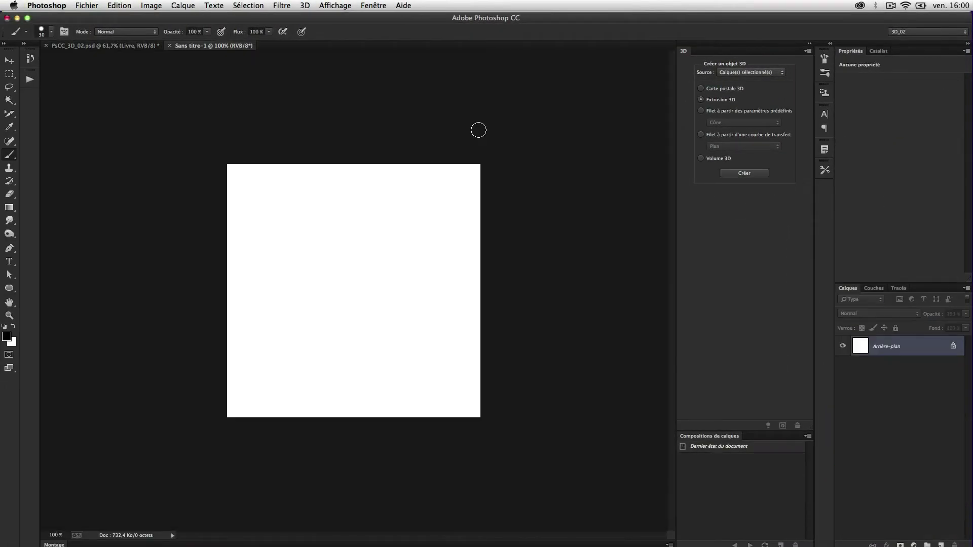
pyautogui.press('super+shift+n')
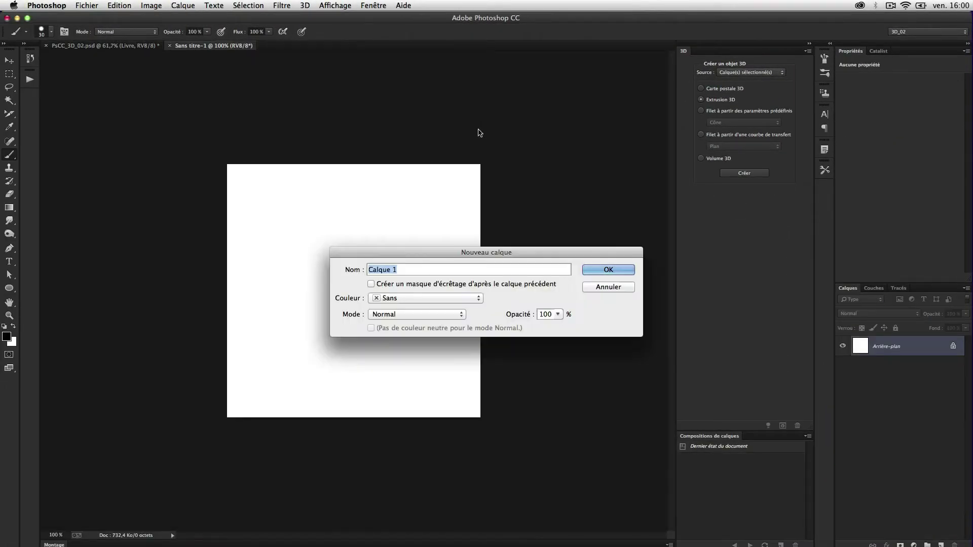
pyautogui.press('Escape')
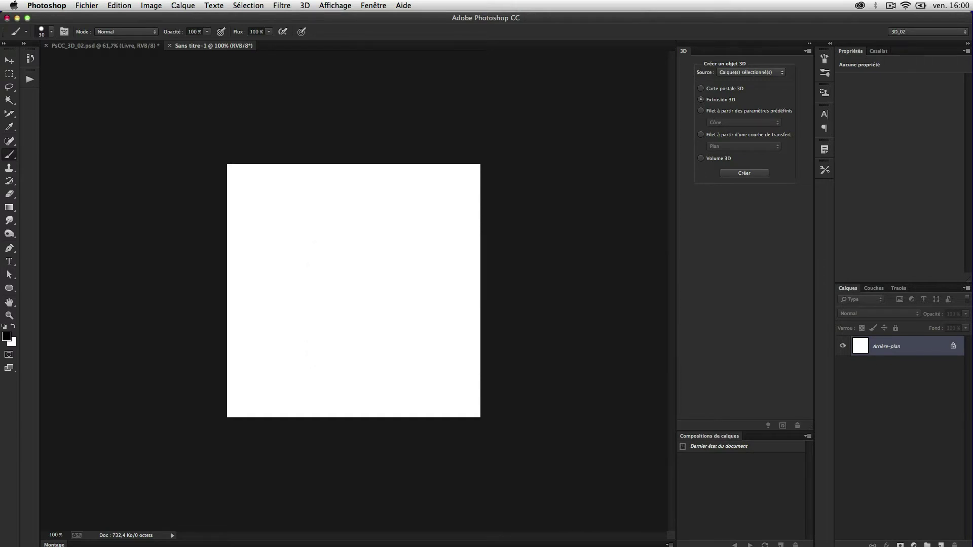
# - Convert the locked Arrière-plan background into a regular layer and clear its entire content to transparency
pyautogui.doubleClick(886, 348)
pyautogui.press('Return')
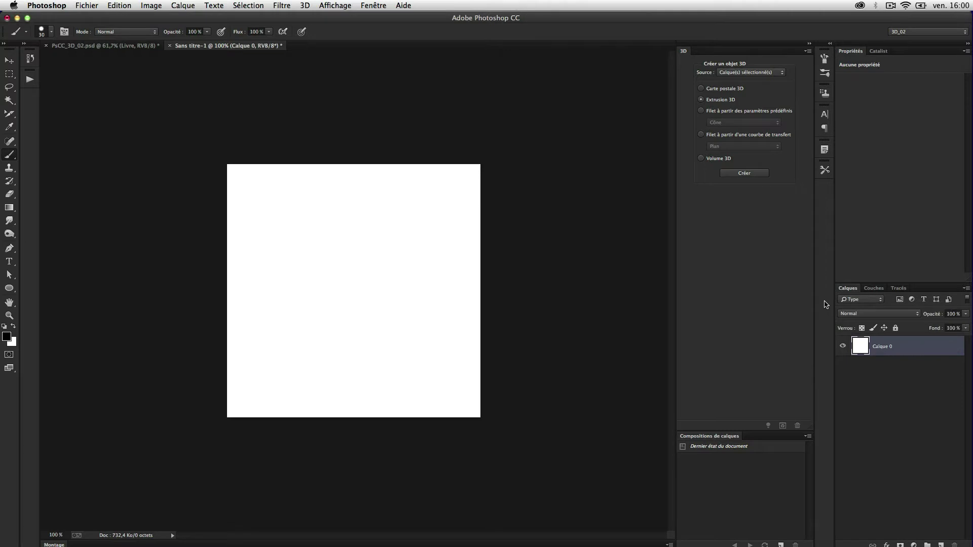
pyautogui.press('Delete')
pyautogui.press('super+d')
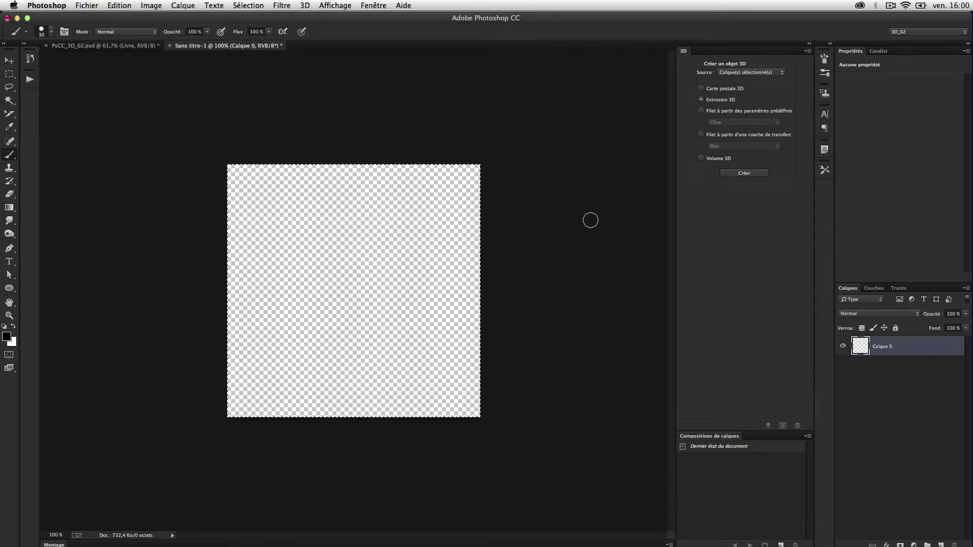
# - Try to extrude the empty layer, and create a 3D postcard from it instead, keeping the current workspace
pyautogui.click(744, 173)
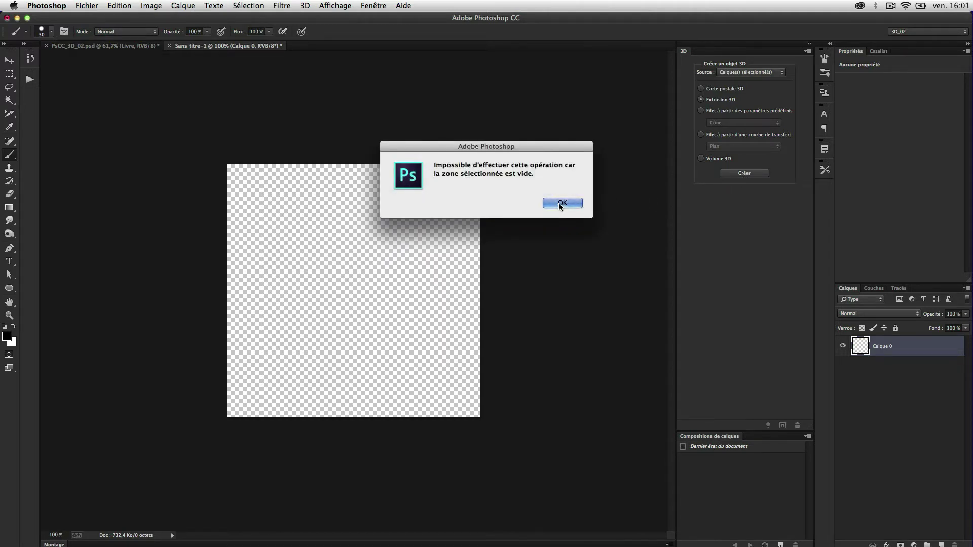
pyautogui.click(560, 203)
pyautogui.click(744, 173)
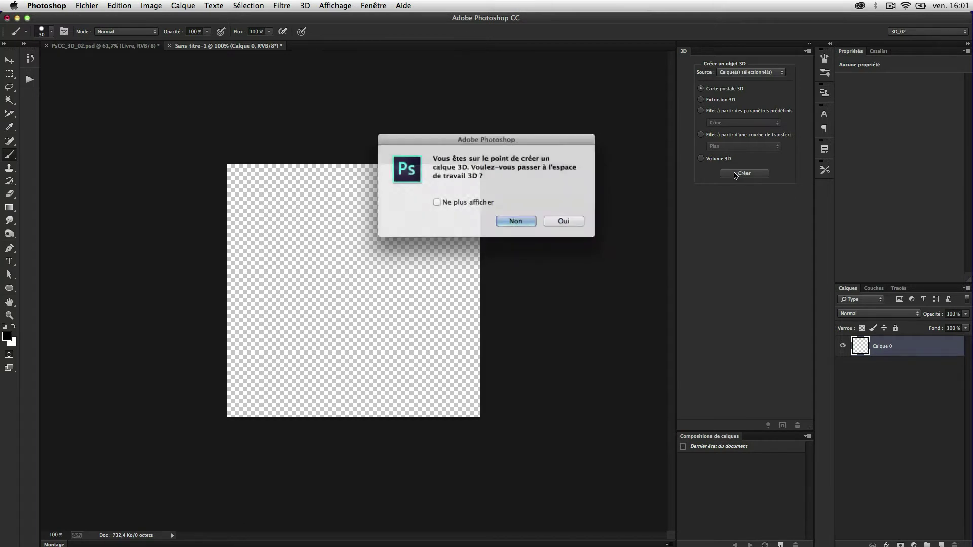
pyautogui.click(506, 221)
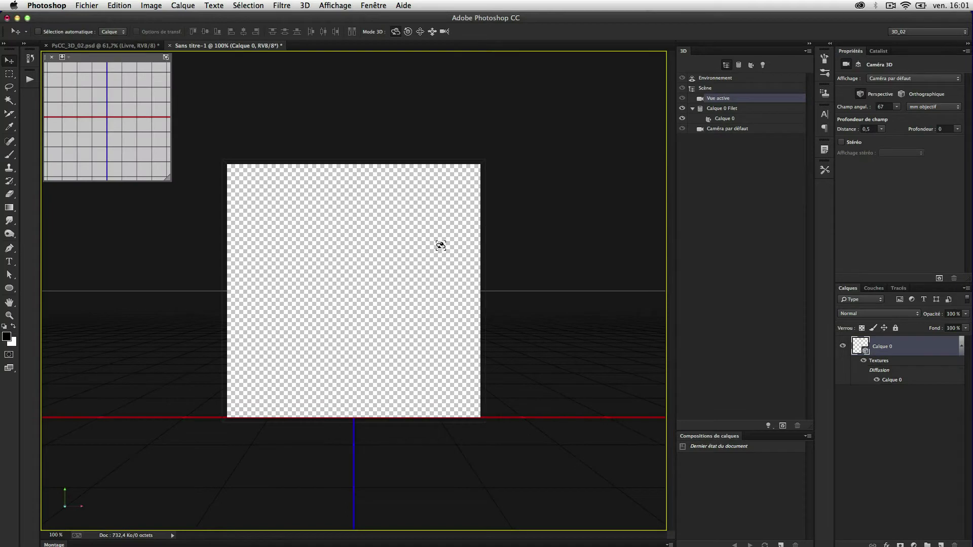
# - Paint a curved black brush stroke on the transparent 3D postcard and view it from another camera angle
pyautogui.press('b')
pyautogui.moveTo(419, 235); pyautogui.dragTo(352, 349)
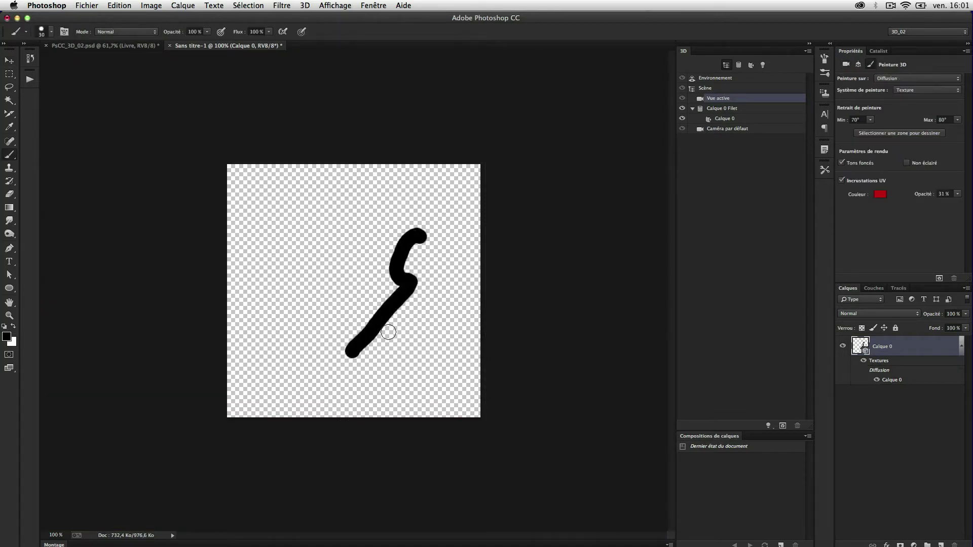
pyautogui.press('v')
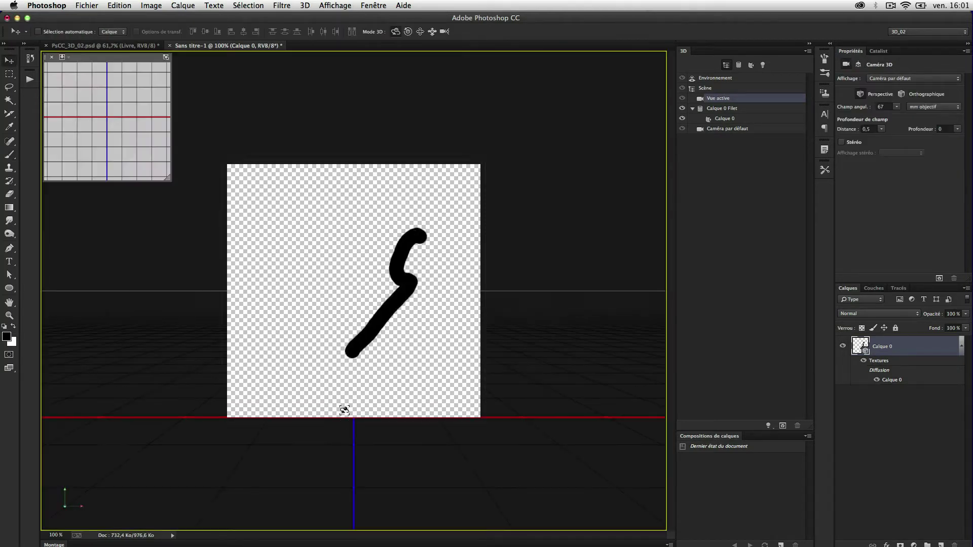
pyautogui.moveTo(179, 477)
pyautogui.mouseDown()
pyautogui.moveTo(95, 474)
pyautogui.moveTo(304, 456)
pyautogui.moveTo(184, 486)
pyautogui.mouseUp()
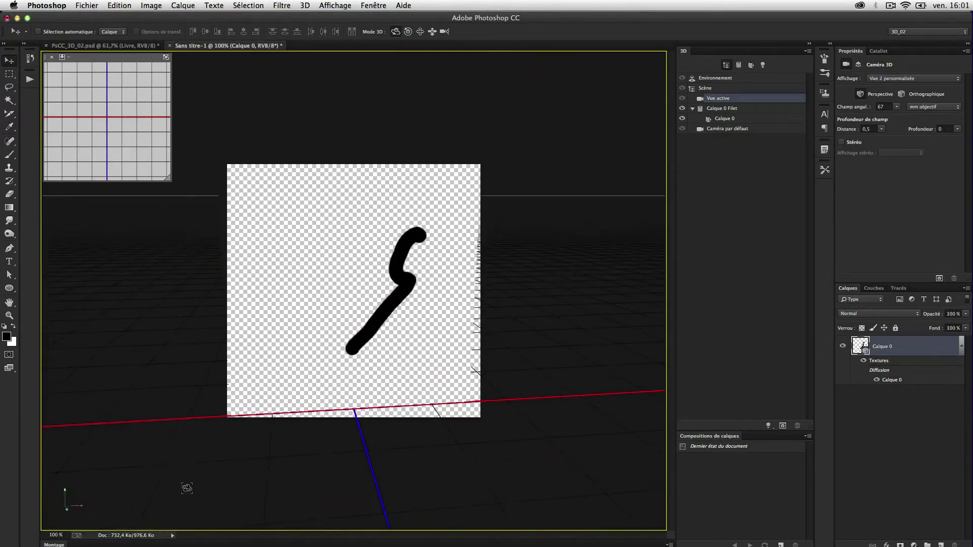
# - Close the untitled postcard document without saving it
pyautogui.press('b')
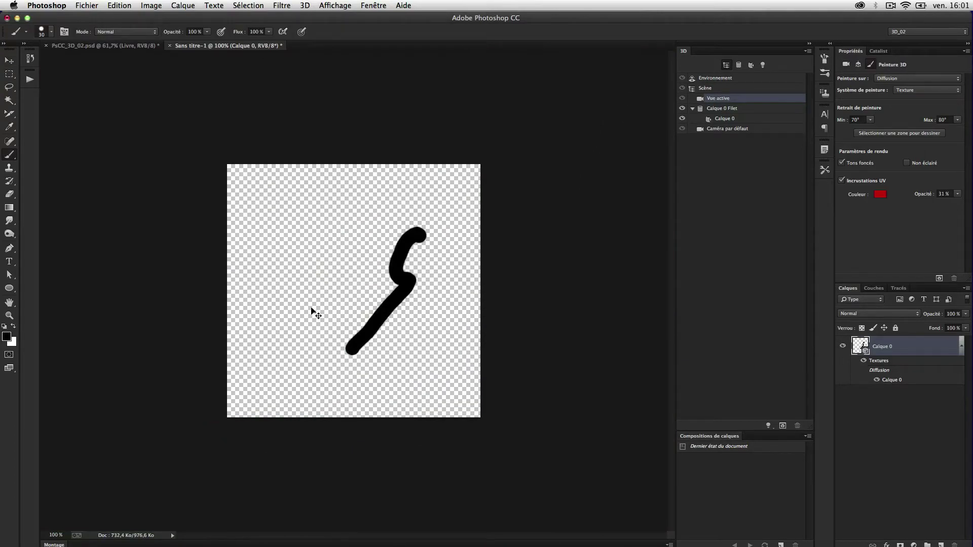
pyautogui.press('super+q')
pyautogui.click(439, 203)
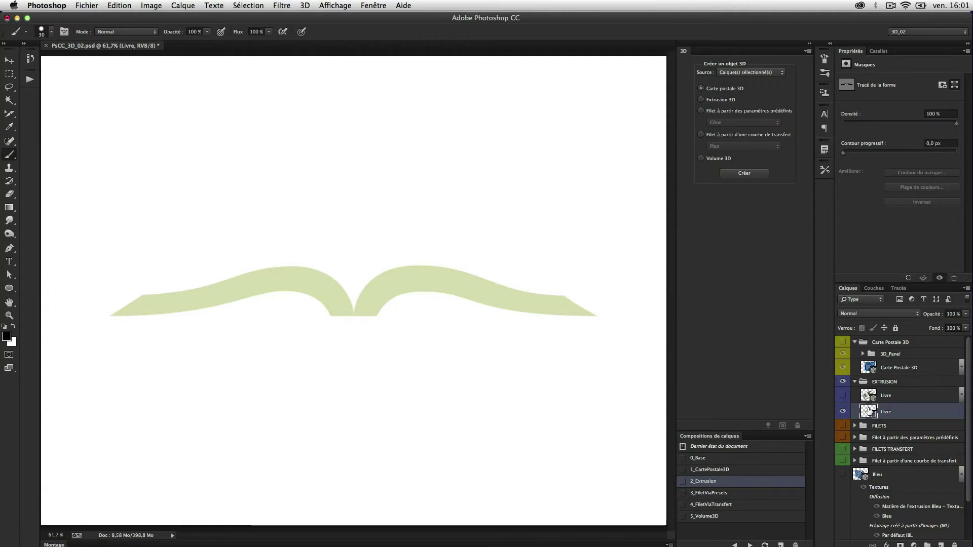
# - Review the 3D source options and add a new empty layer above the flat Livre shape
pyautogui.click(741, 72)
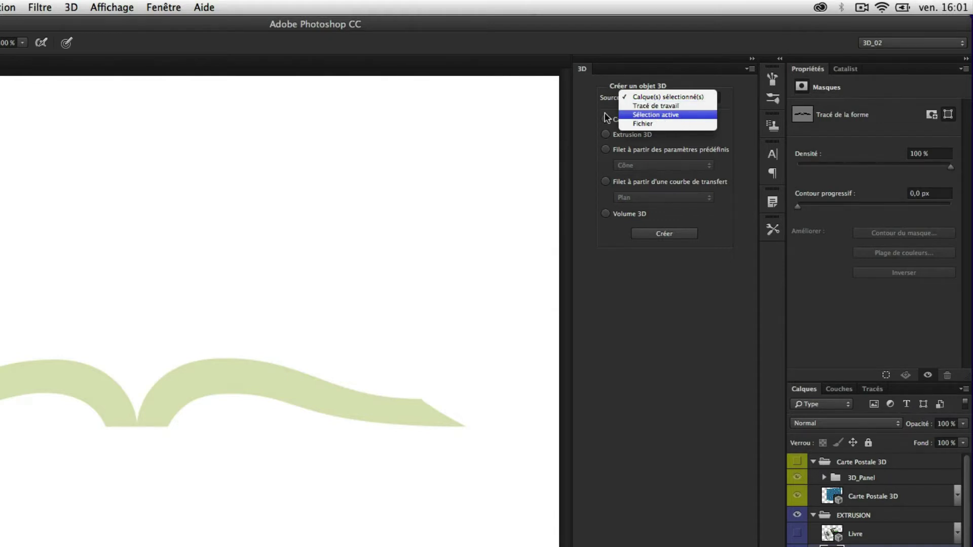
pyautogui.press('Escape')
pyautogui.press('super+shift+n')
pyautogui.press('Return')
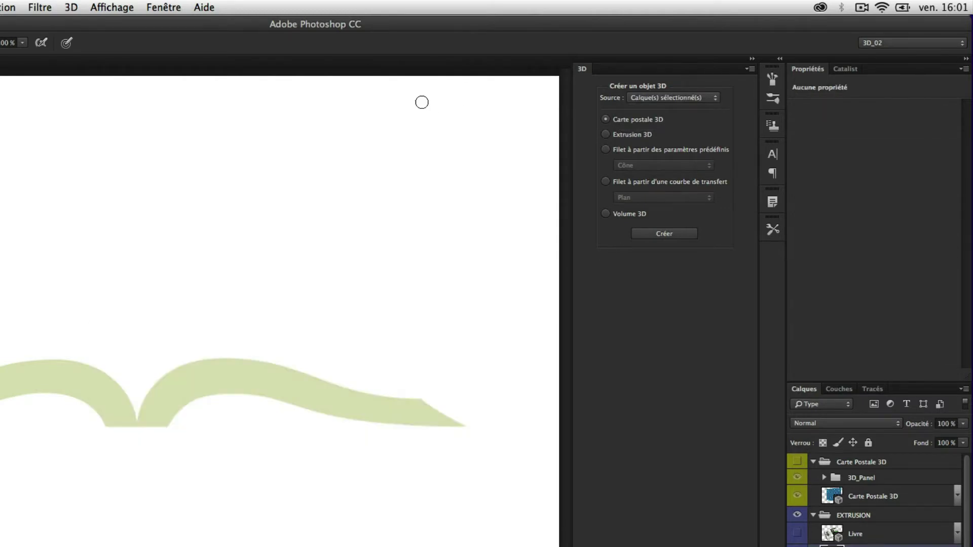
# - Create a new 500 × 500 pixel document at 150 pixels per inch and fill its background with black
pyautogui.press('super+n')
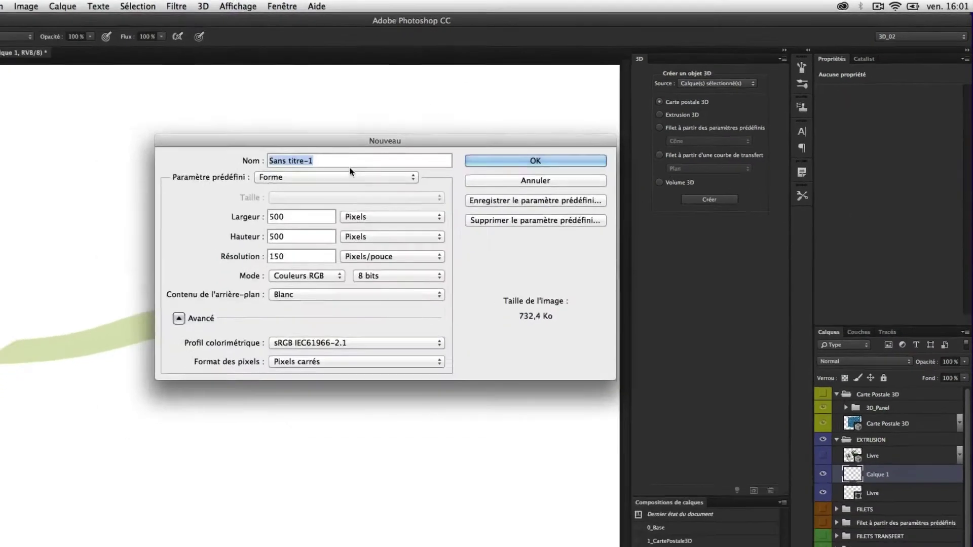
pyautogui.press('Return')
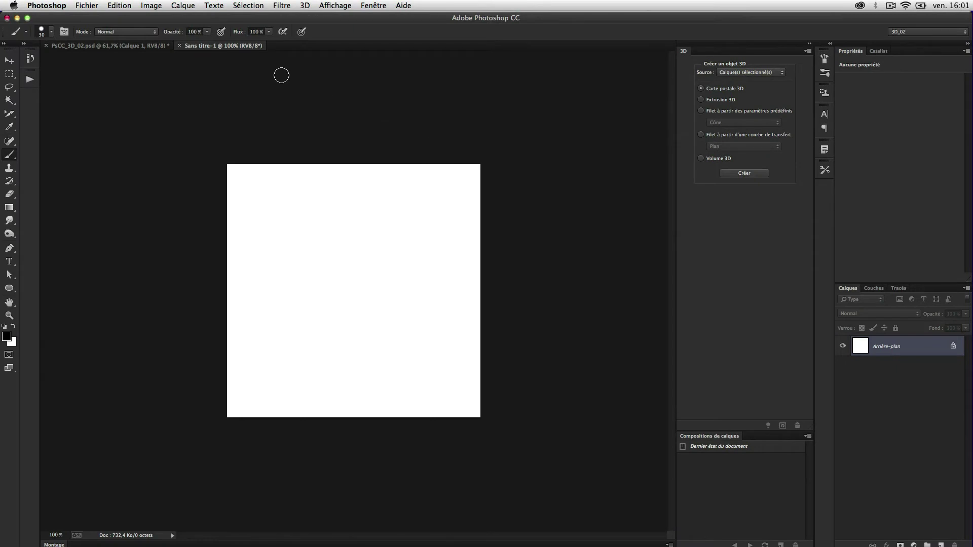
pyautogui.hotkey('alt', 'BackSpace')
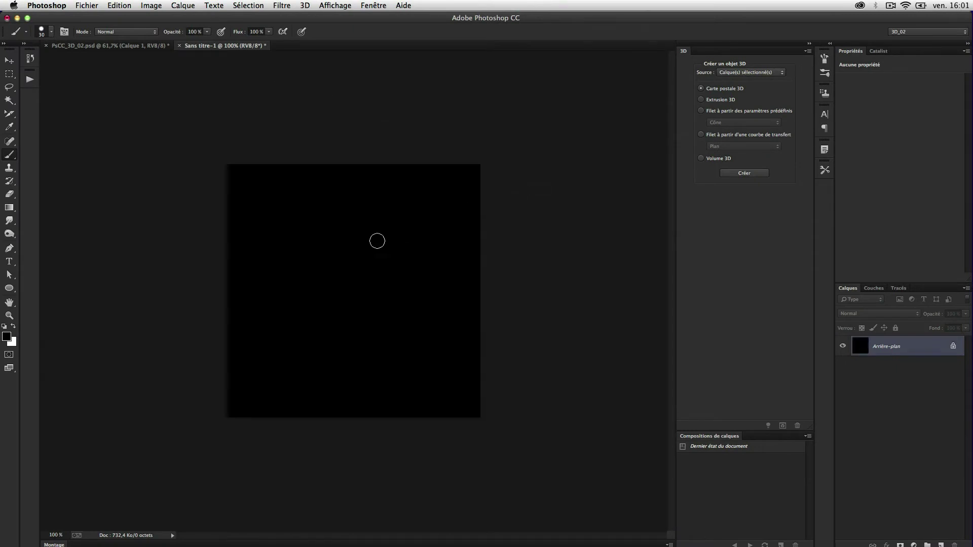
# - Draw a wide elliptical selection in the middle of the black canvas
pyautogui.press('m')
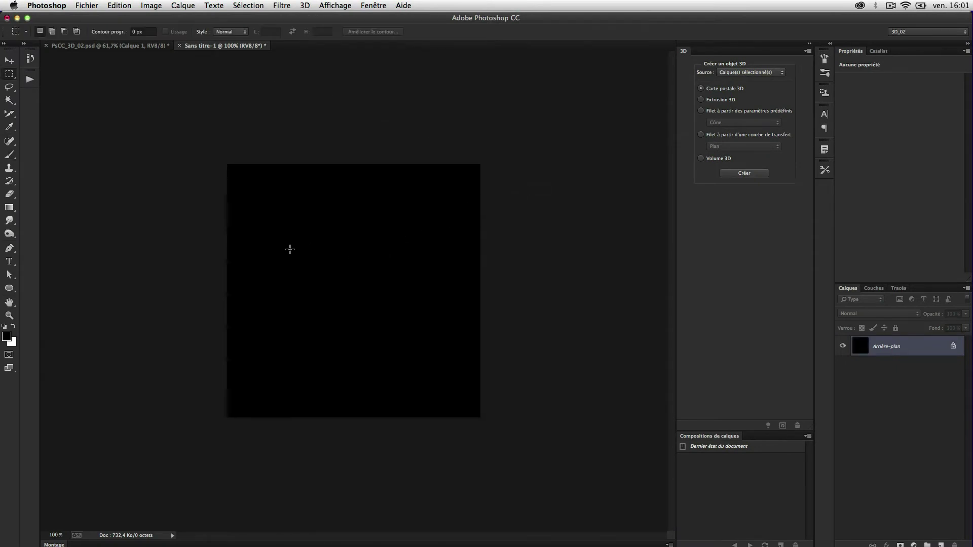
pyautogui.hotkey('shift', 'm')
pyautogui.moveTo(288, 237); pyautogui.dragTo(441, 325)
# - Create a 3D extrusion with Sélection active as the source, keeping the current workspace
pyautogui.click(743, 75)
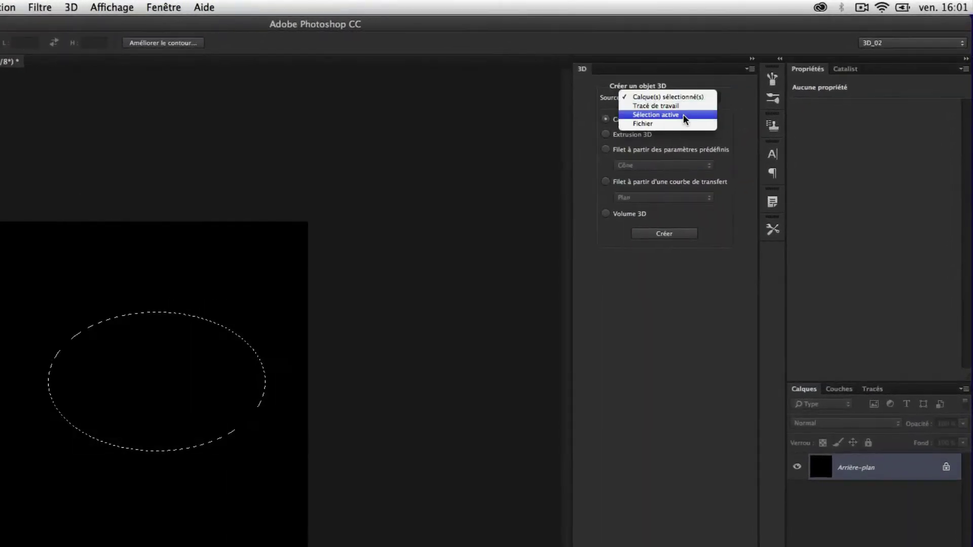
pyautogui.click(681, 116)
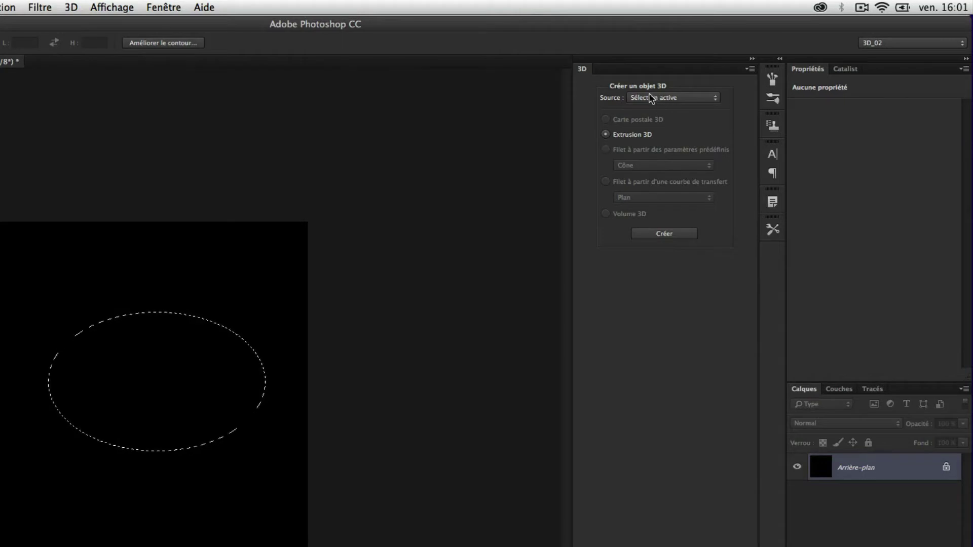
pyautogui.click(665, 234)
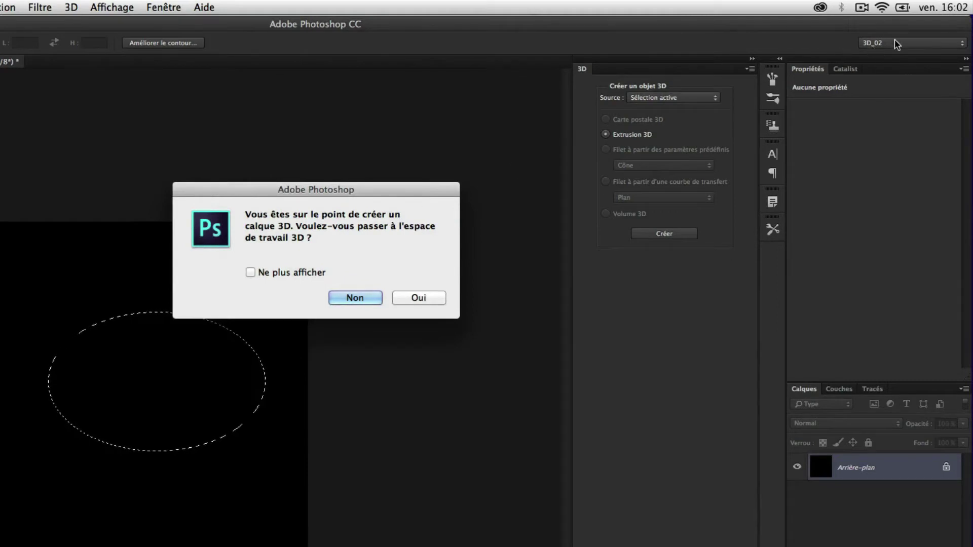
pyautogui.click(355, 298)
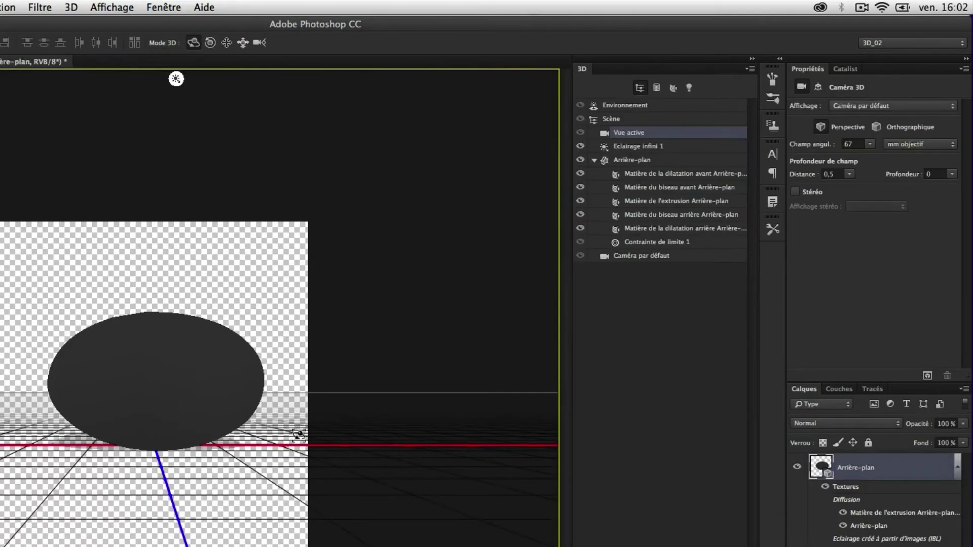
# - Apply the inflated shape preset to the extruded ellipse, and replace it with the stepped bevel preset
pyautogui.moveTo(204, 479); pyautogui.dragTo(236, 467)
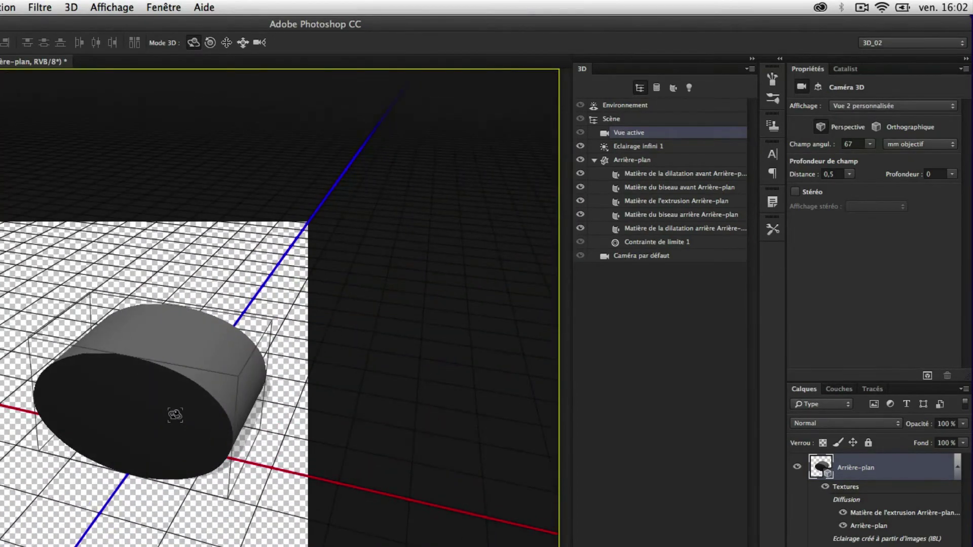
pyautogui.click(162, 409)
pyautogui.click(828, 167)
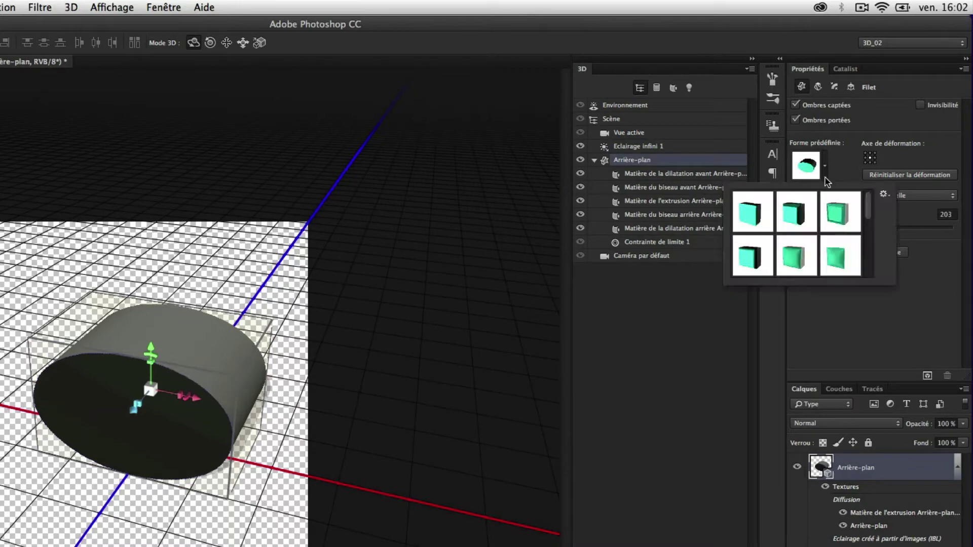
pyautogui.click(794, 260)
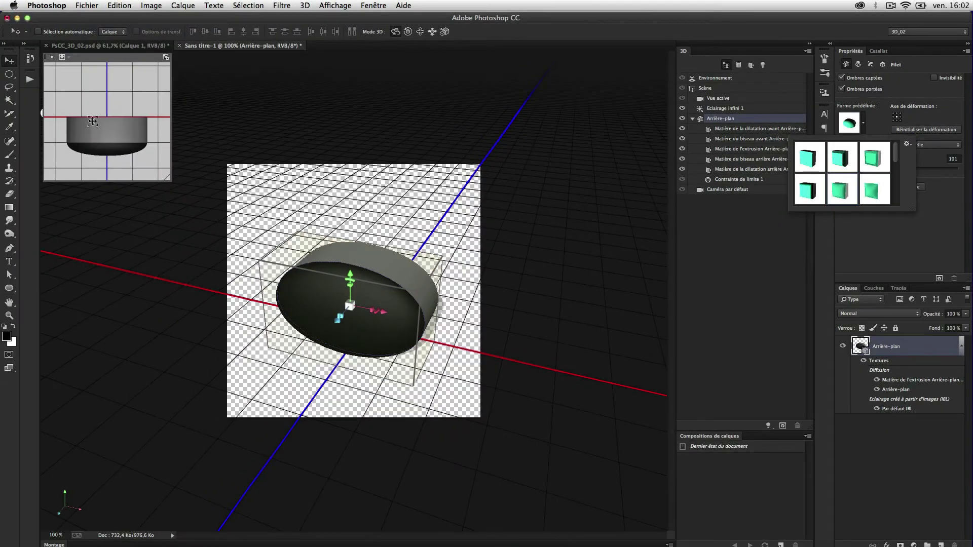
pyautogui.click(886, 159)
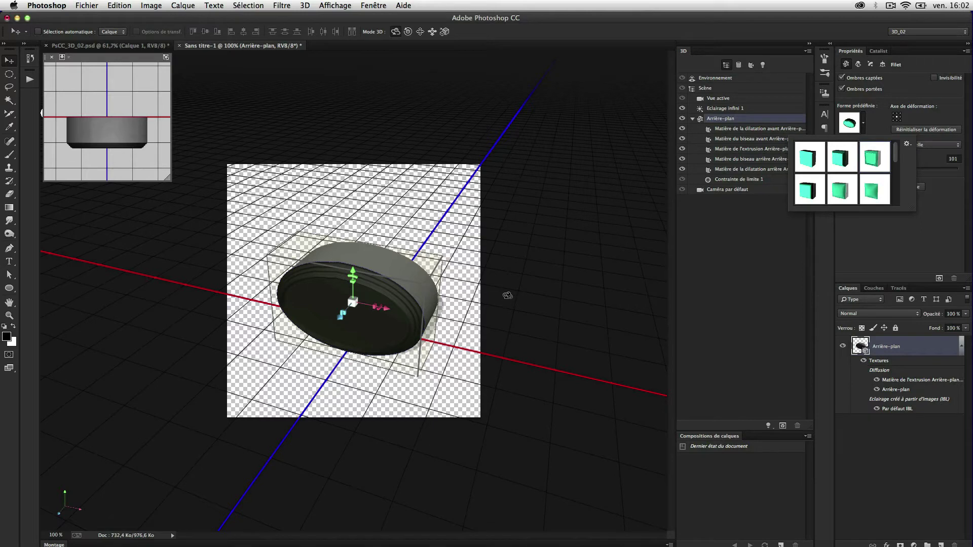
# - Close the untitled extrusion document without saving and review the commands available for new 3D extrusions
pyautogui.click(539, 171)
pyautogui.press('super+w')
pyautogui.click(426, 204)
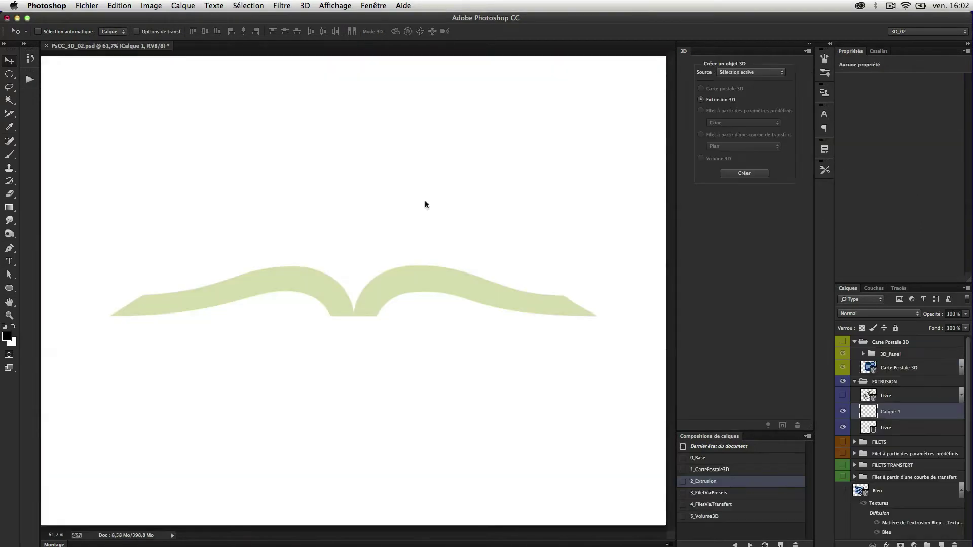
pyautogui.click(304, 5)
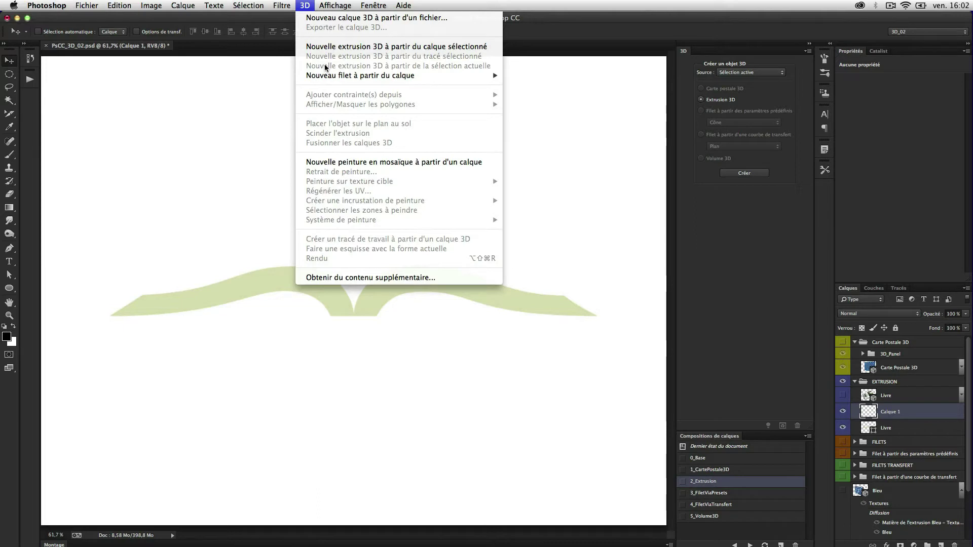
pyautogui.click(185, 111)
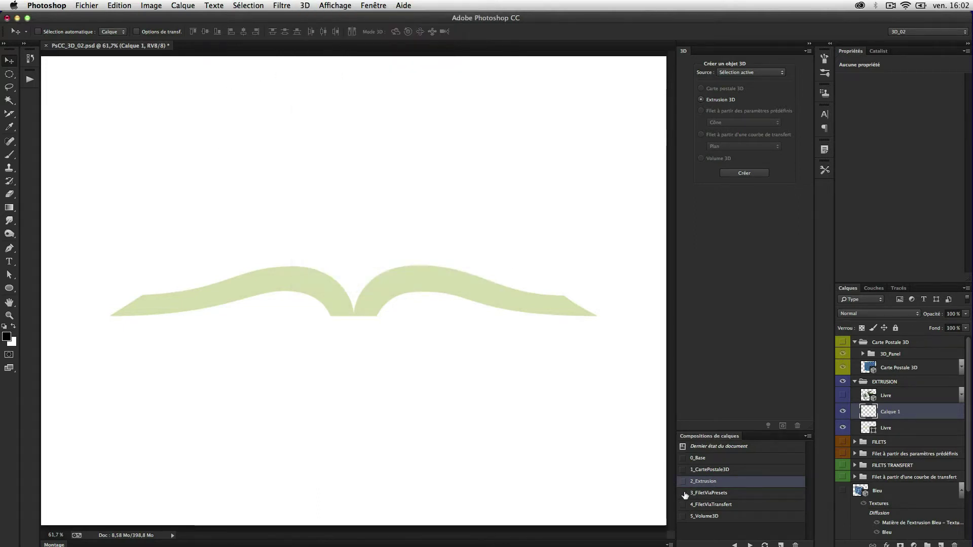
# - Apply the 3_FiletViaPresets layer comp and delete the empty Calque 1 layer
pyautogui.click(683, 494)
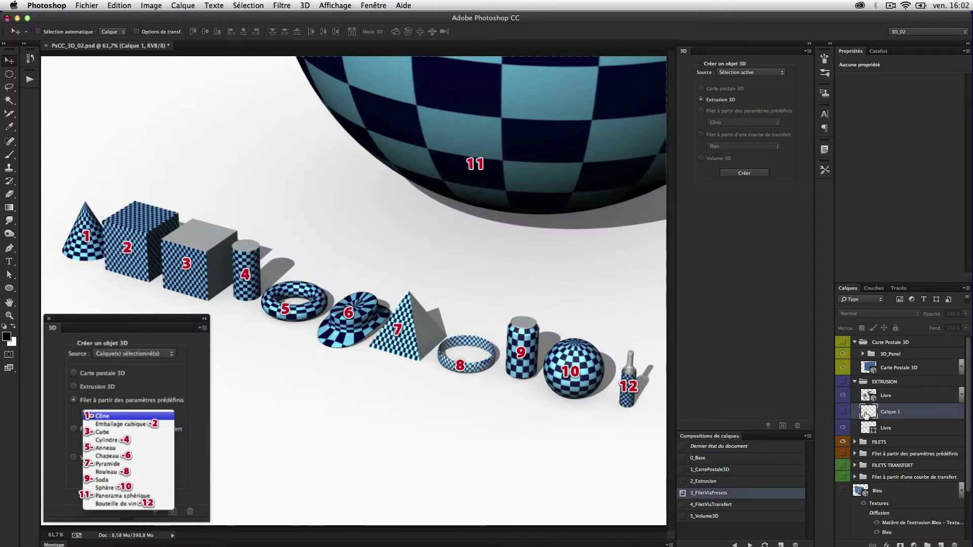
pyautogui.press('Delete')
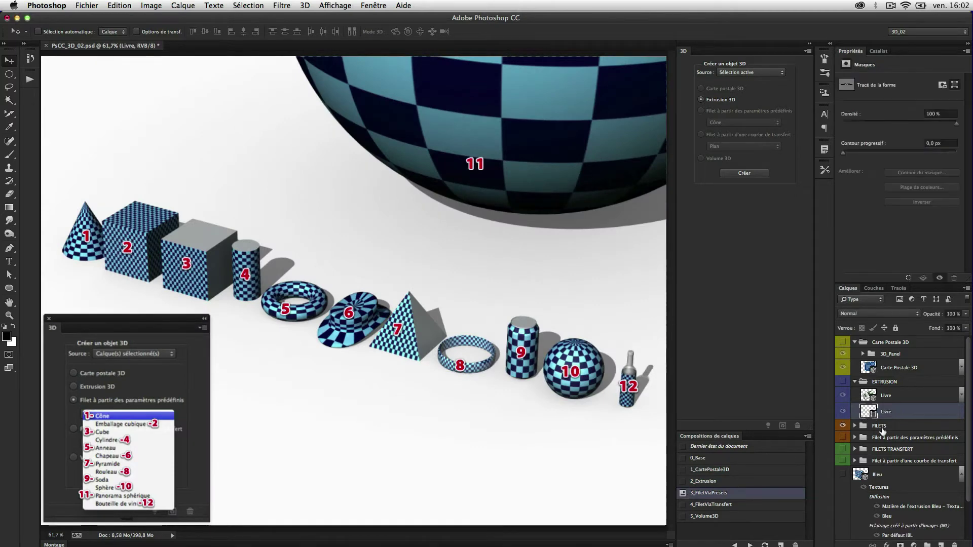
# - Set the flat Bleu layer as source with Calque(s) sélectionné(s), choose Filet à partir des paramètres prédéfinis and review the preset shapes
pyautogui.click(879, 476)
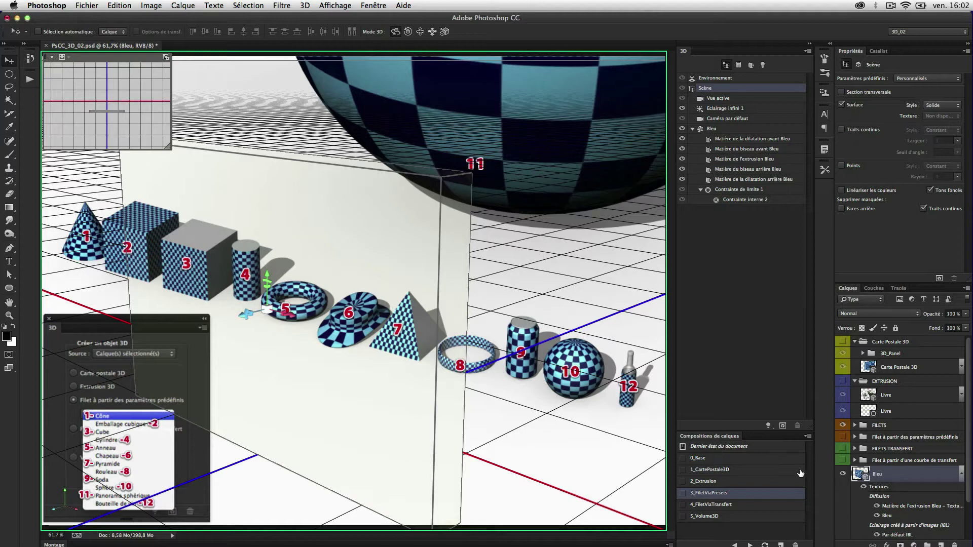
pyautogui.scroll(-4, 970, 467)
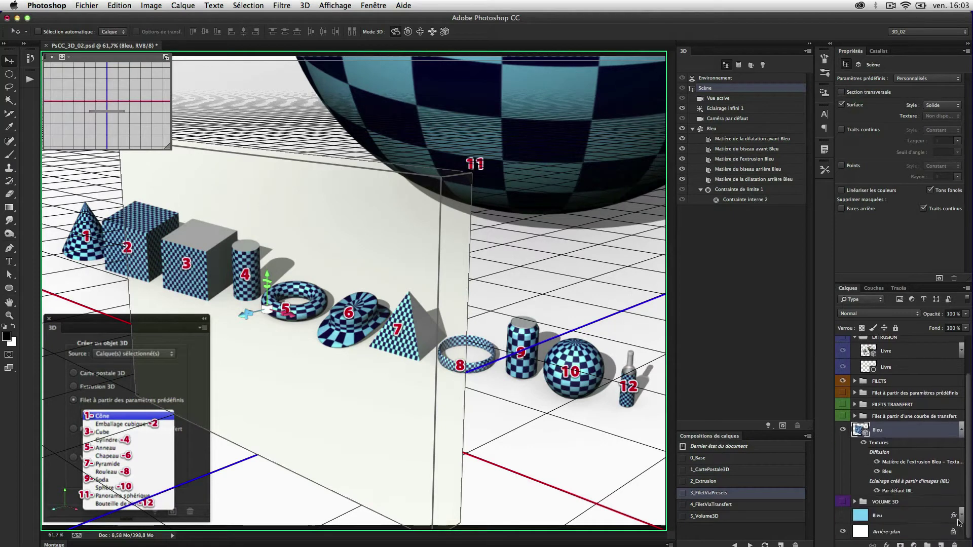
pyautogui.click(883, 516)
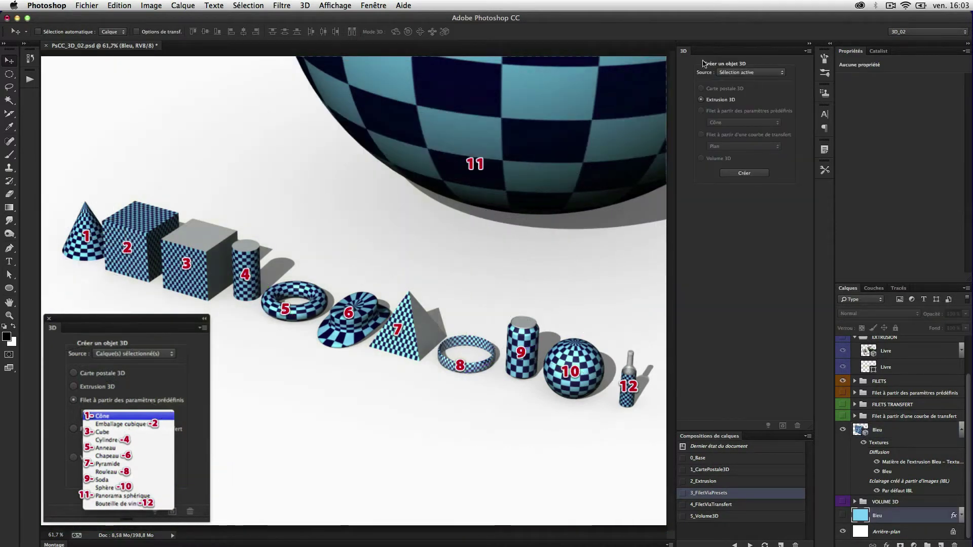
pyautogui.click(730, 72)
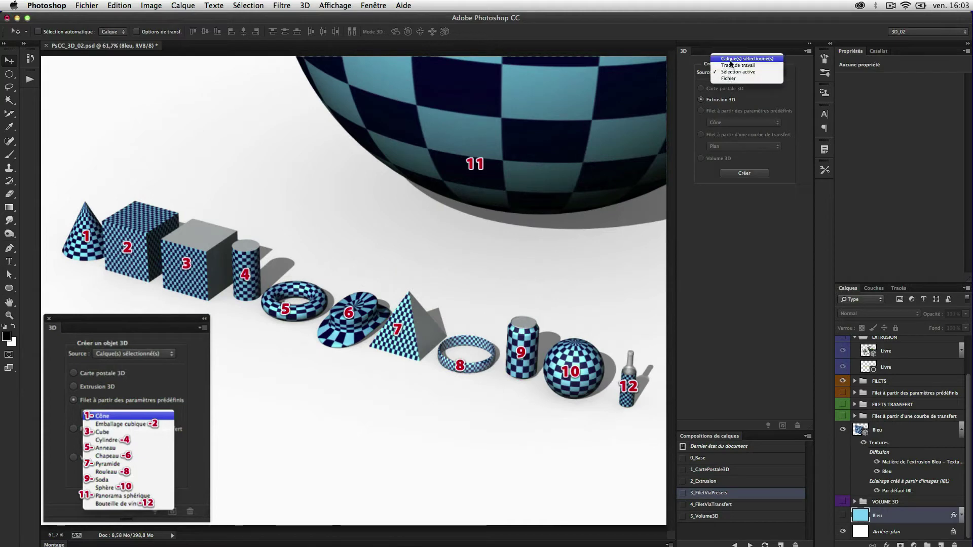
pyautogui.click(730, 59)
pyautogui.click(701, 110)
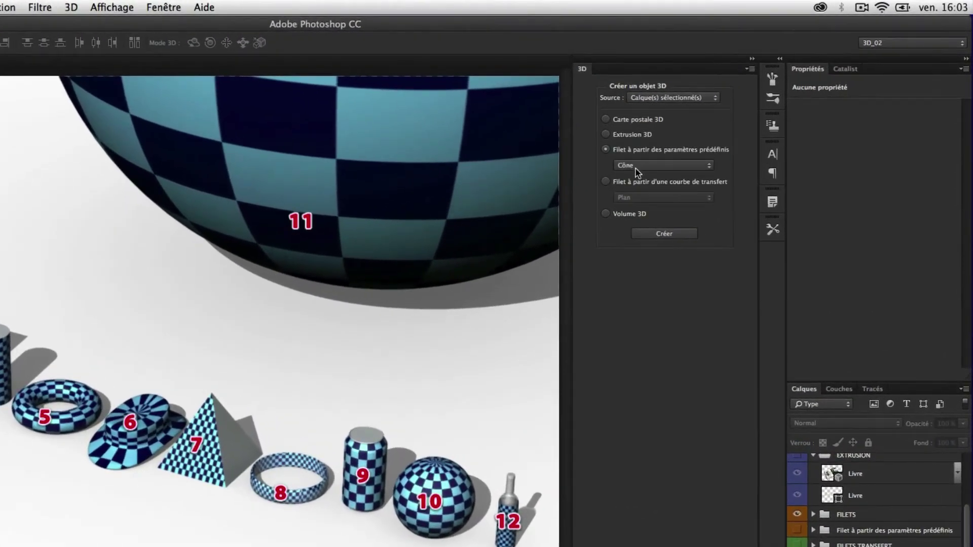
pyautogui.click(638, 171)
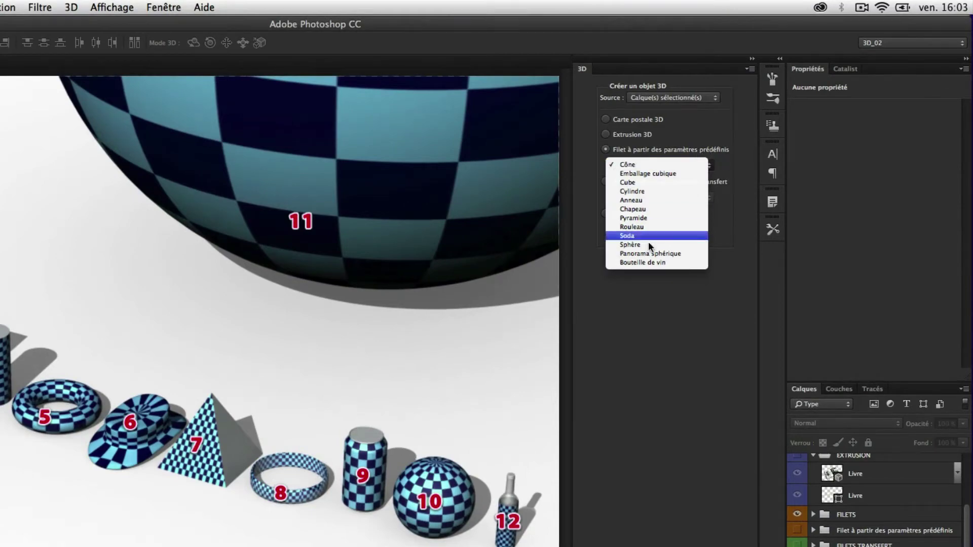
pyautogui.click(654, 414)
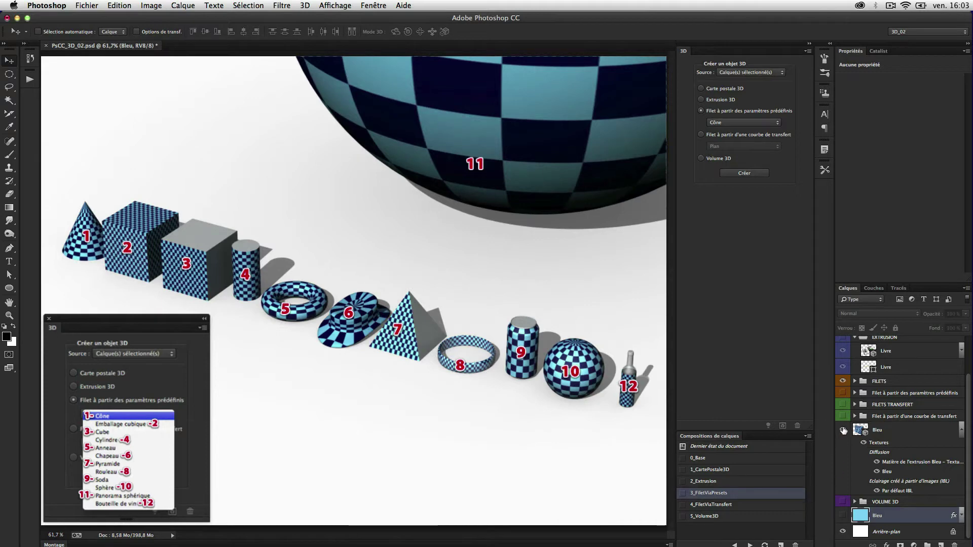
# - Show the flat Bleu checkerboard layer, collapse the Bleu 3D layer's textures, and hide the FILETS group
pyautogui.click(843, 515)
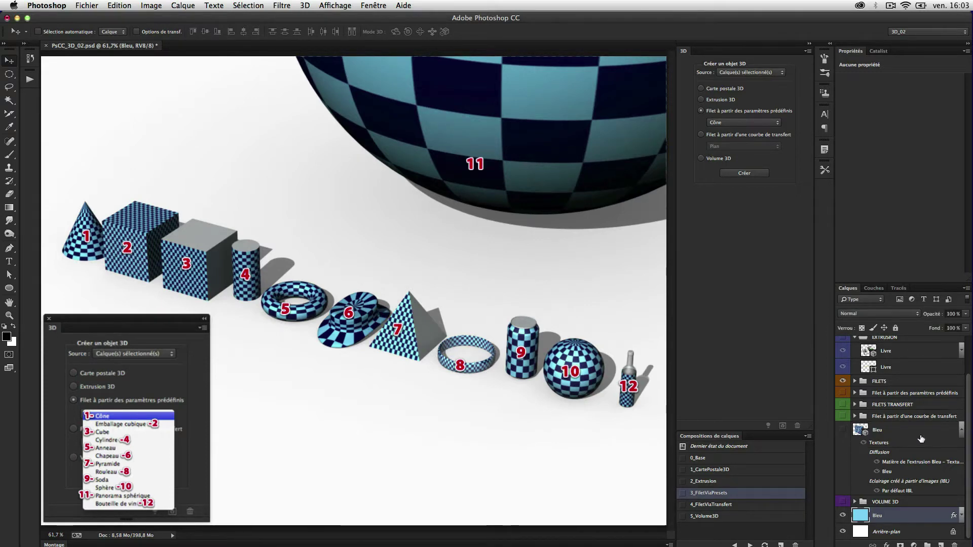
pyautogui.click(962, 429)
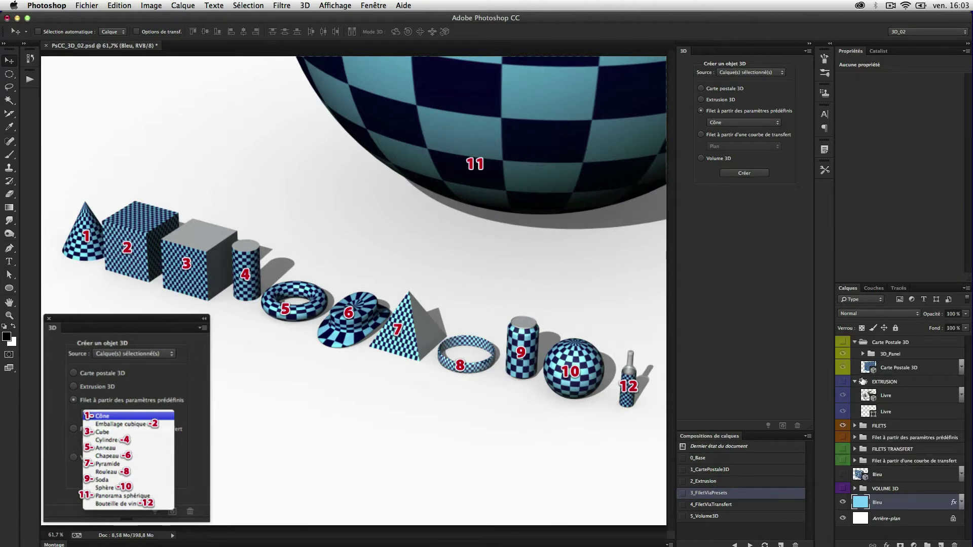
pyautogui.click(843, 426)
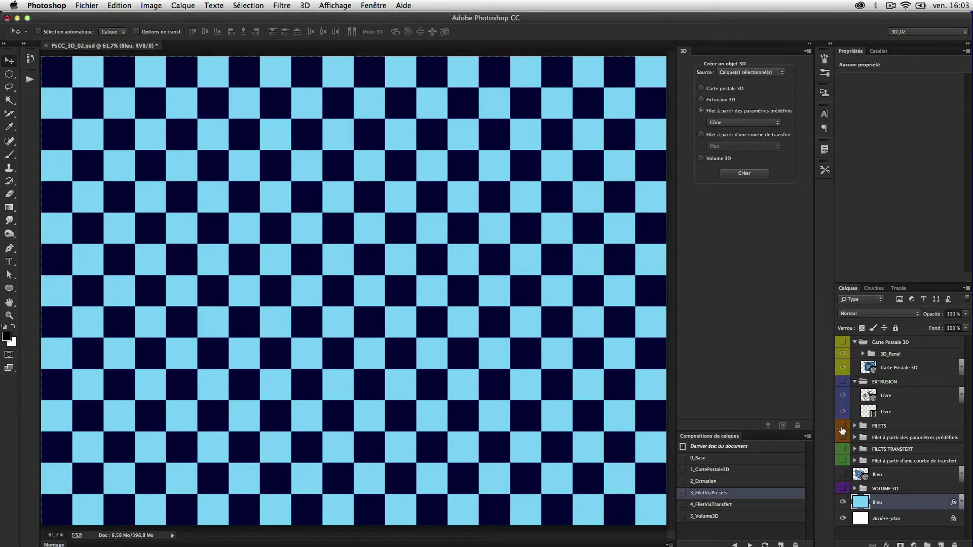
# - Review the preset mesh shapes with Cône kept as the choice, and show the FILETS group again
pyautogui.click(720, 124)
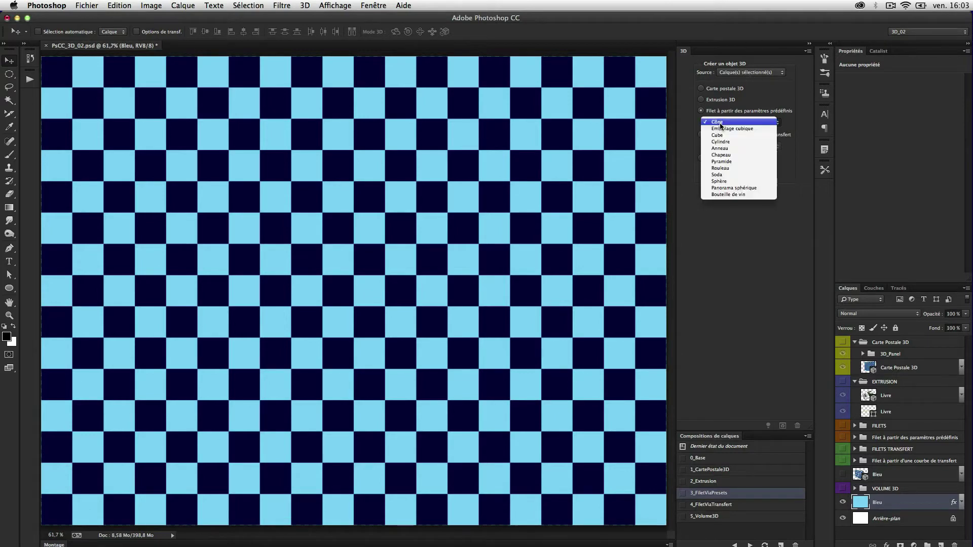
pyautogui.click(685, 126)
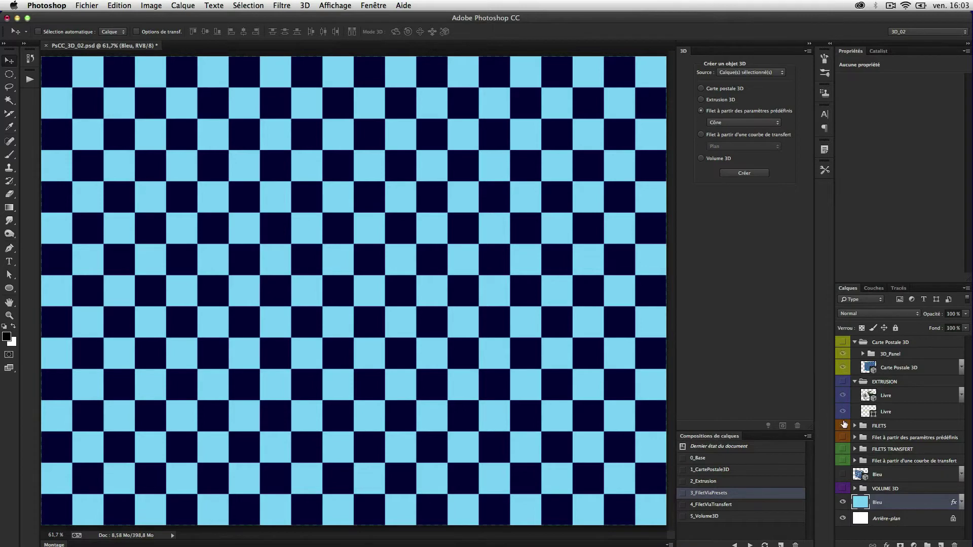
pyautogui.click(843, 426)
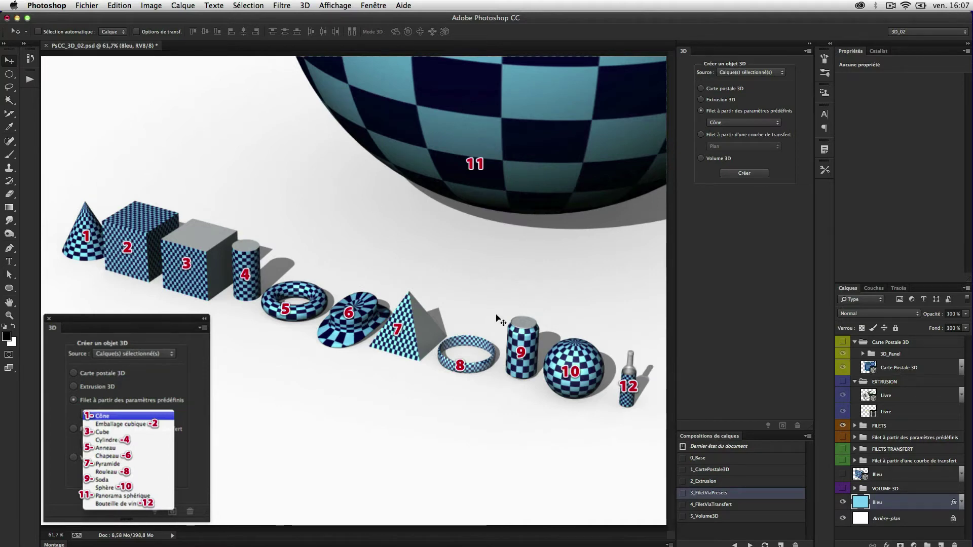
# - Apply the 4_FiletViaTransfert layer comp, hide the FILETS TRANSFERT group and show the flat Bleu layer
pyautogui.click(682, 506)
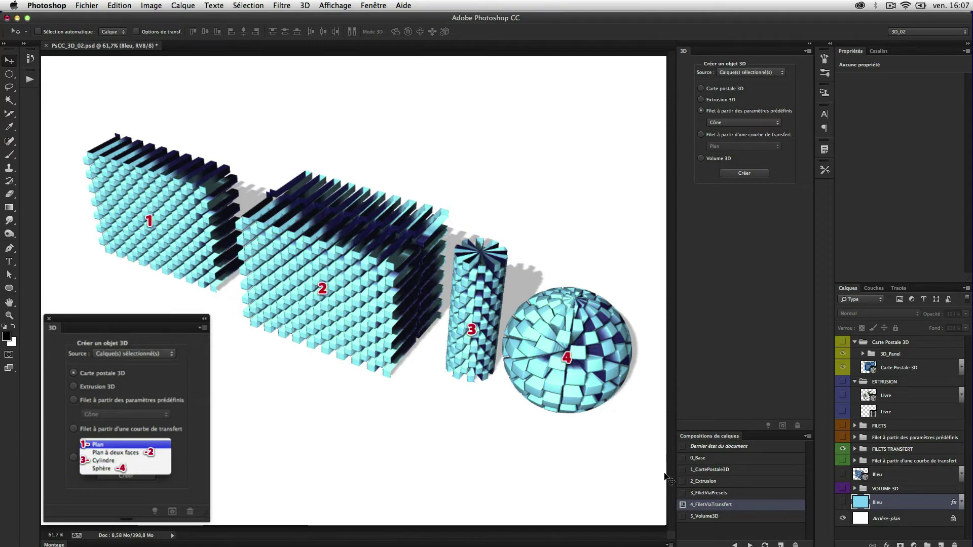
pyautogui.click(843, 449)
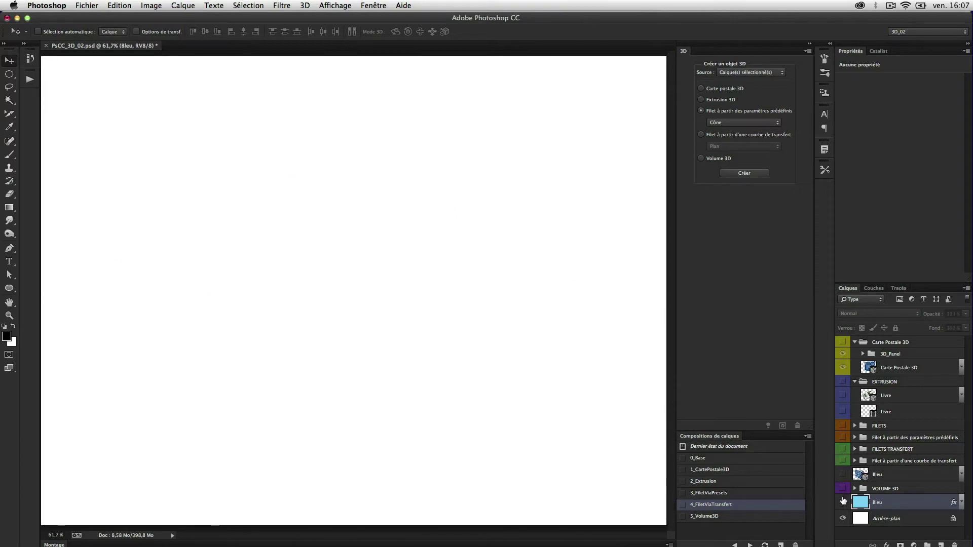
pyautogui.click(843, 502)
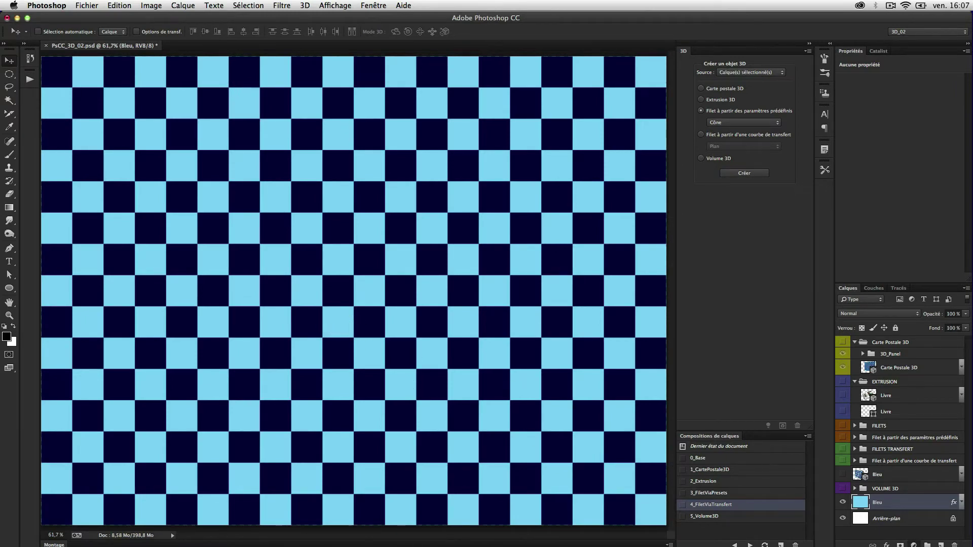
# - Add a Noir et blanc adjustment layer above the flat Bleu layer and toggle it off and on to compare
pyautogui.click(914, 544)
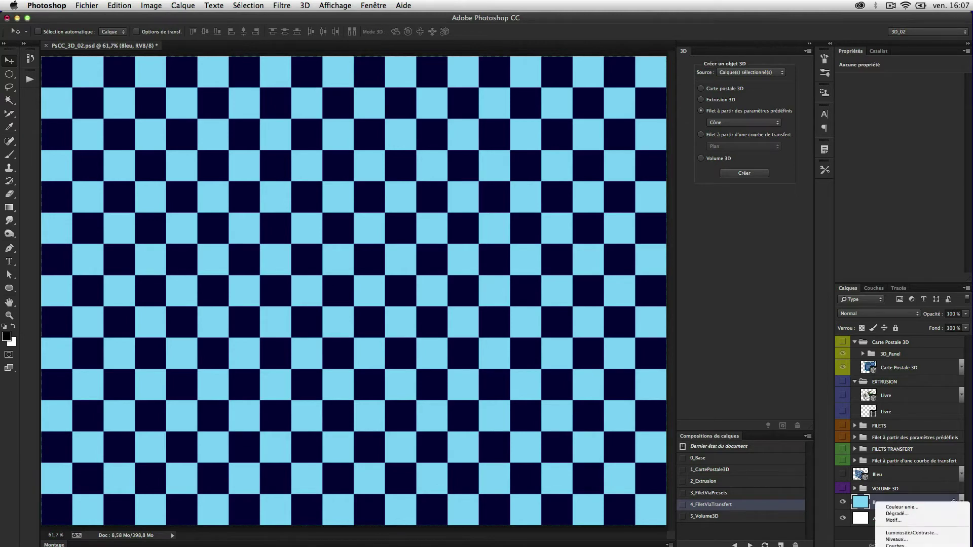
pyautogui.click(900, 538)
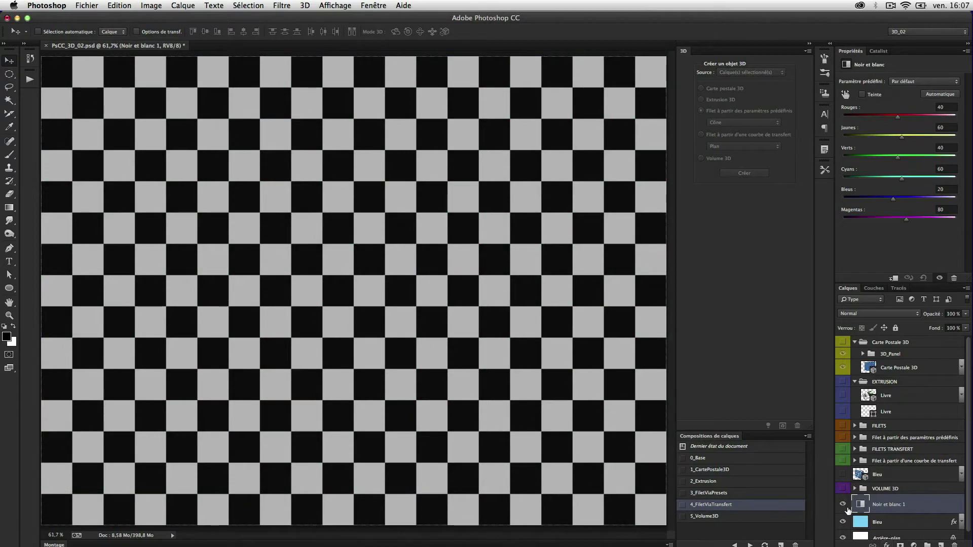
pyautogui.click(844, 505)
pyautogui.click(843, 504)
# - Toggle the Bleu 3D layer's visibility to compare, and show the FILETS TRANSFERT group again
pyautogui.click(842, 474)
pyautogui.click(842, 475)
pyautogui.click(843, 452)
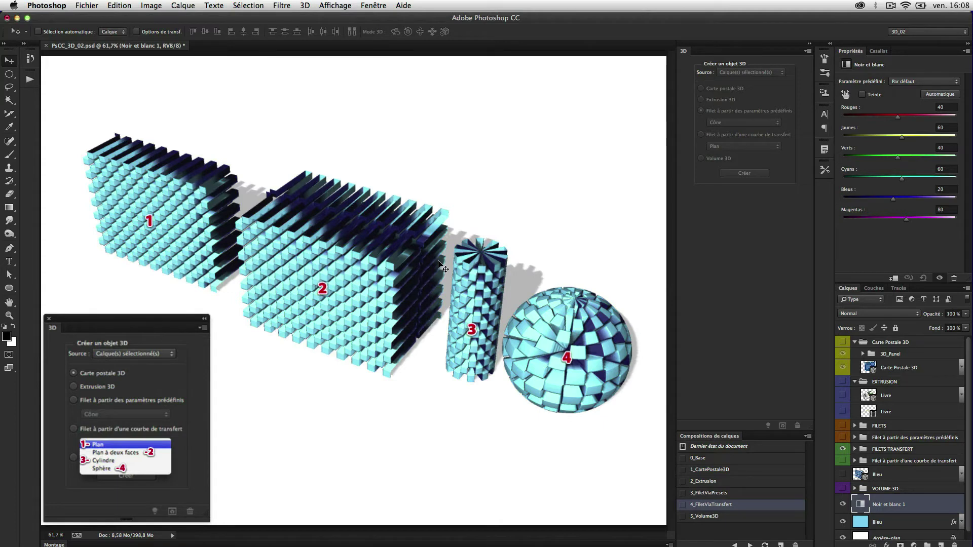
# - Open Flag_Paris_01.psd and orbit the camera around the 3D flag to inspect its waves
pyautogui.press('super+o')
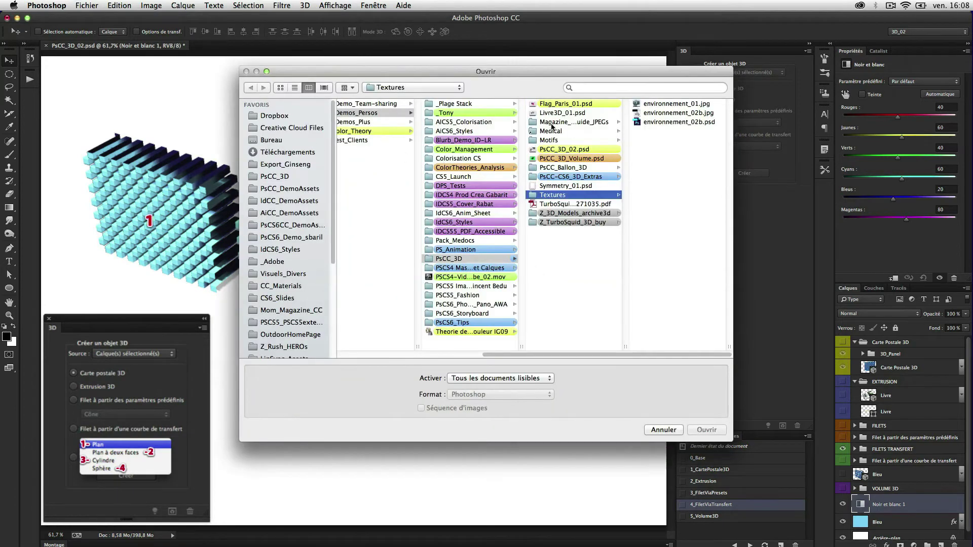
pyautogui.click(552, 104)
pyautogui.press('Return')
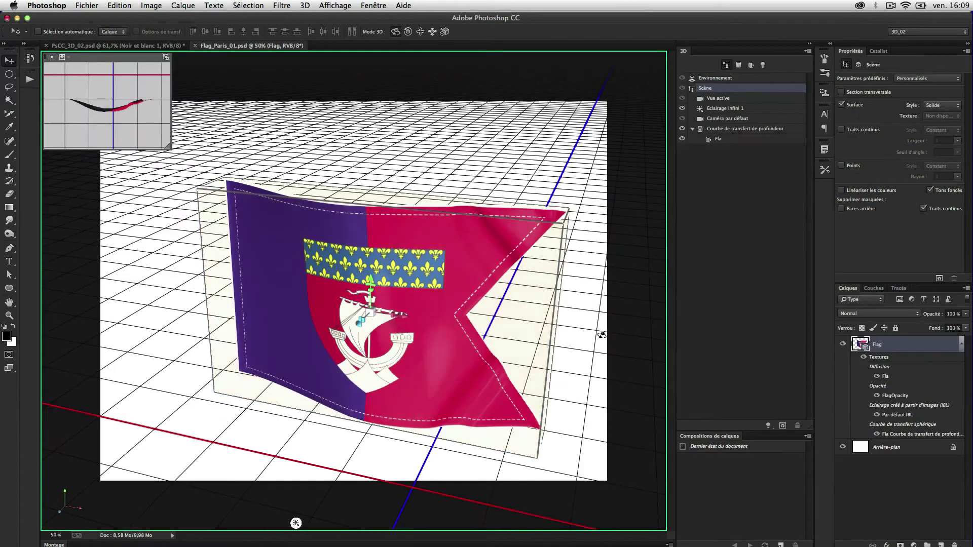
pyautogui.click(602, 338)
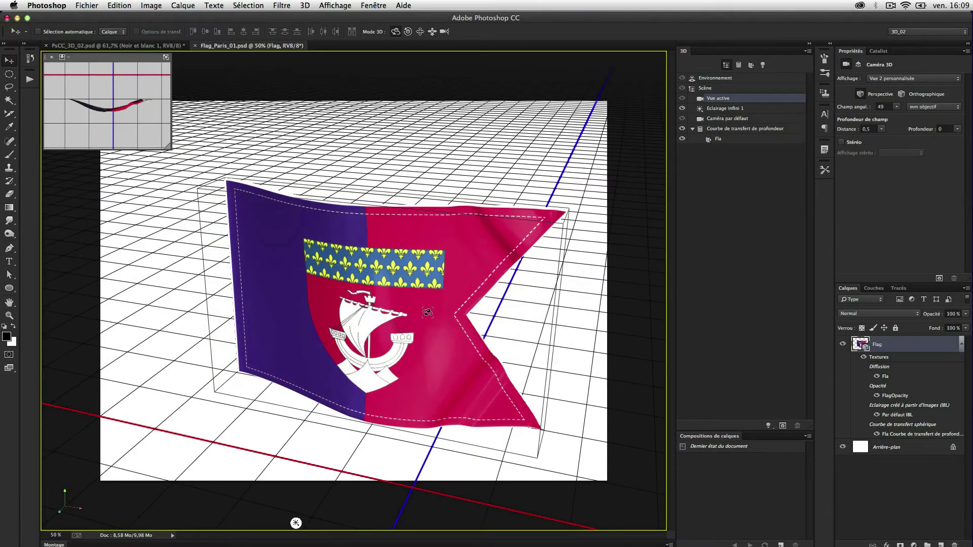
pyautogui.moveTo(598, 408)
pyautogui.mouseDown()
pyautogui.moveTo(506, 392)
pyautogui.moveTo(582, 401)
pyautogui.moveTo(534, 409)
pyautogui.moveTo(517, 397)
pyautogui.moveTo(513, 413)
pyautogui.moveTo(598, 394)
pyautogui.moveTo(590, 403)
pyautogui.mouseUp()
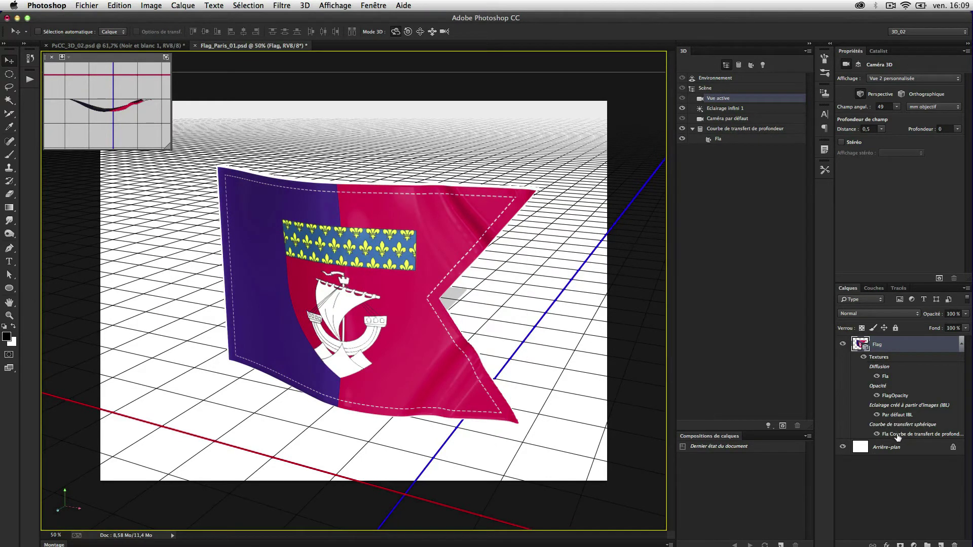
# - Open the flag's depth map texture, turn off the UV overlays and add a Niveaux adjustment layer on top
pyautogui.doubleClick(890, 434)
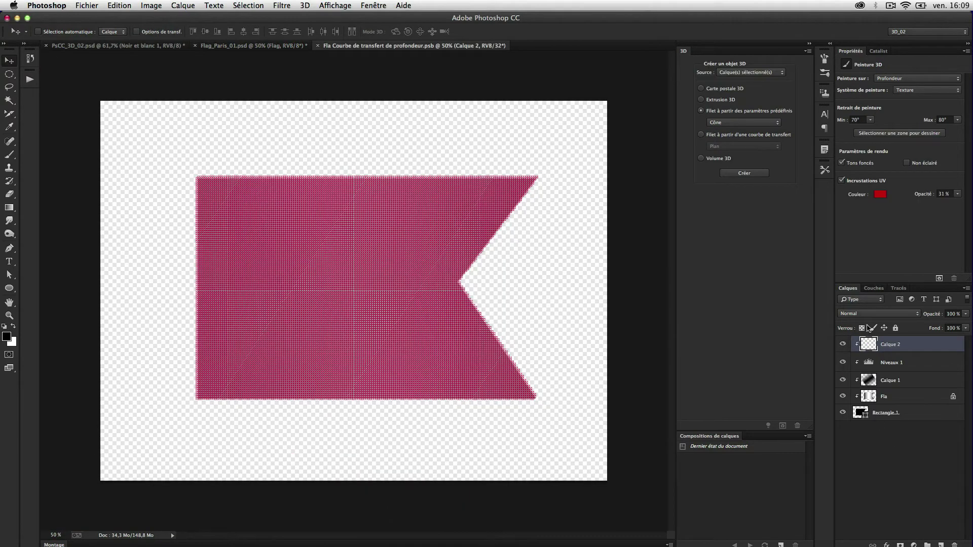
pyautogui.click(842, 180)
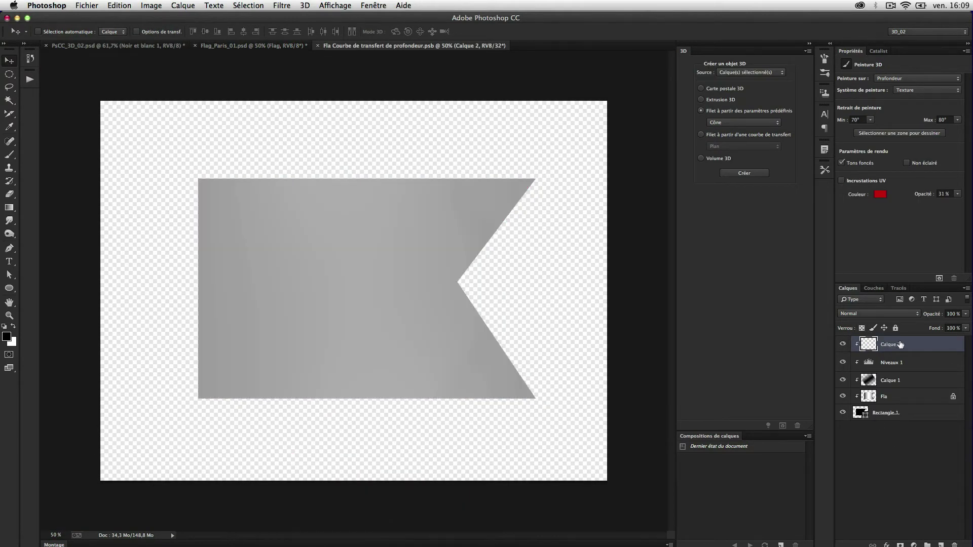
pyautogui.click(914, 544)
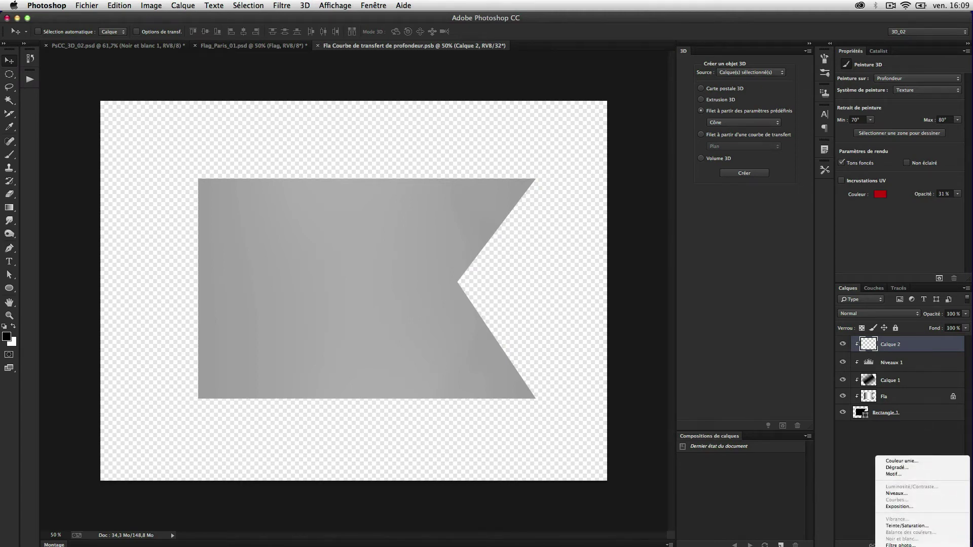
pyautogui.click(906, 492)
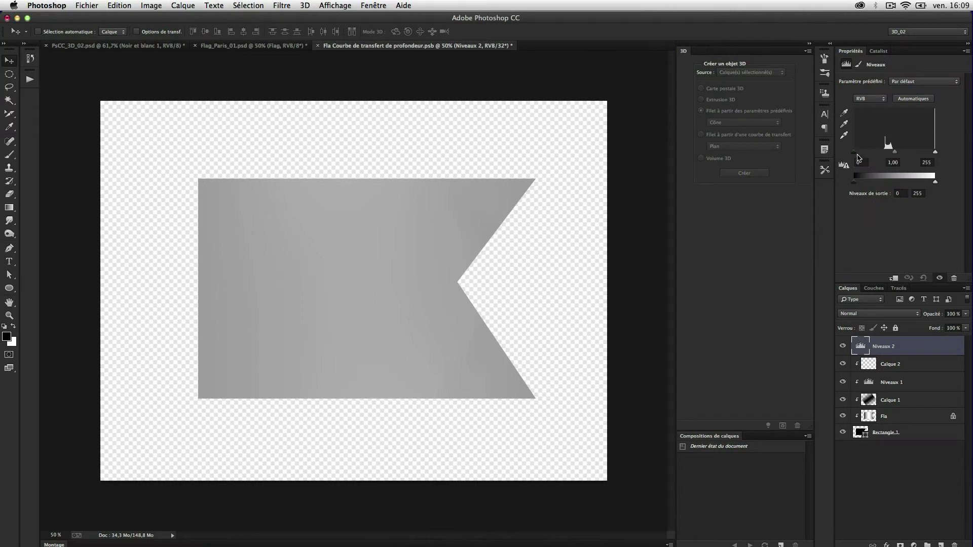
# - Raise the depth map's contrast with Niveaux inputs 97 and 144, reset them to 0 and 255, and set 97 and 131
pyautogui.moveTo(856, 154)
pyautogui.mouseDown()
pyautogui.moveTo(947, 161)
pyautogui.moveTo(853, 155)
pyautogui.mouseUp()
pyautogui.moveTo(855, 158); pyautogui.dragTo(901, 157)
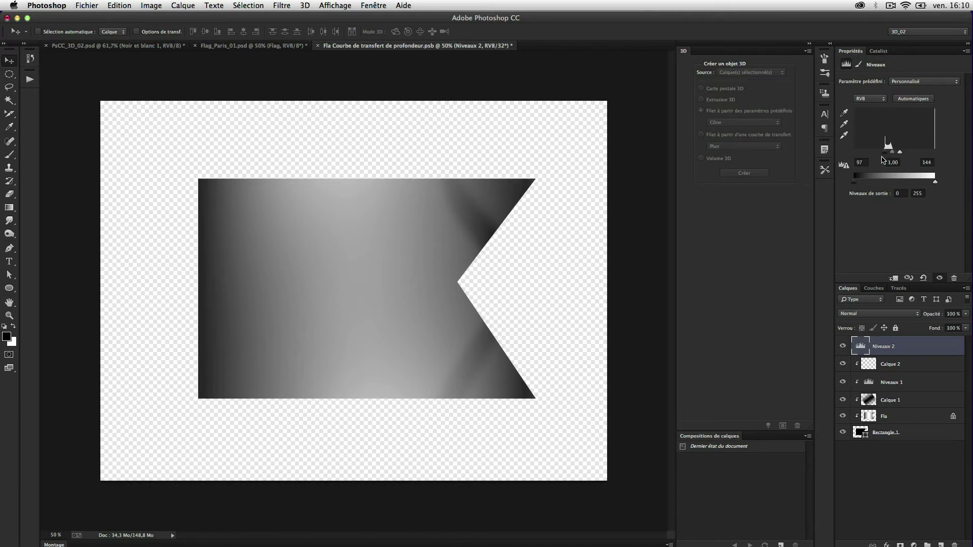
pyautogui.moveTo(886, 153); pyautogui.dragTo(854, 153)
pyautogui.moveTo(917, 153); pyautogui.dragTo(935, 153)
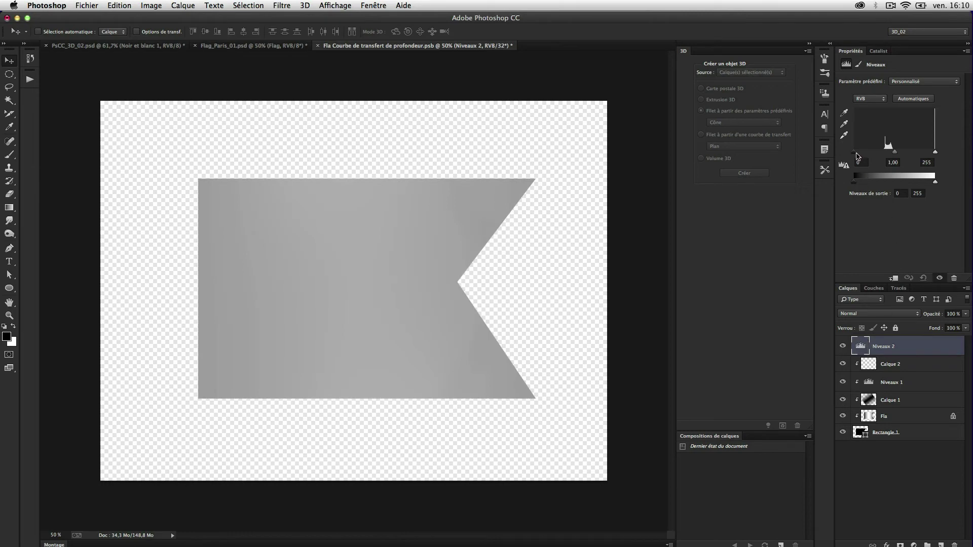
pyautogui.moveTo(855, 153); pyautogui.dragTo(885, 155)
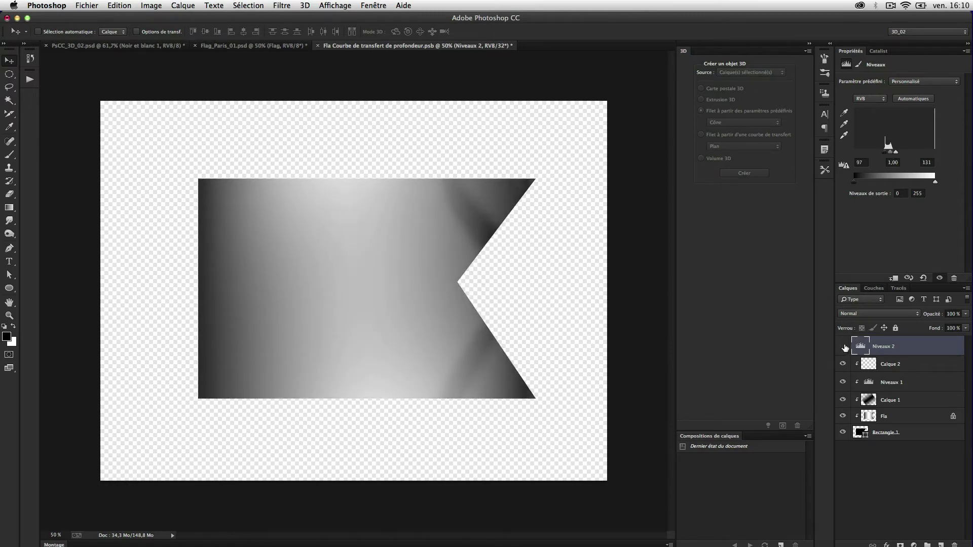
# - Hide the Niveaux 2 layer and close both the depth map and Flag_Paris_01.psd without saving
pyautogui.click(843, 346)
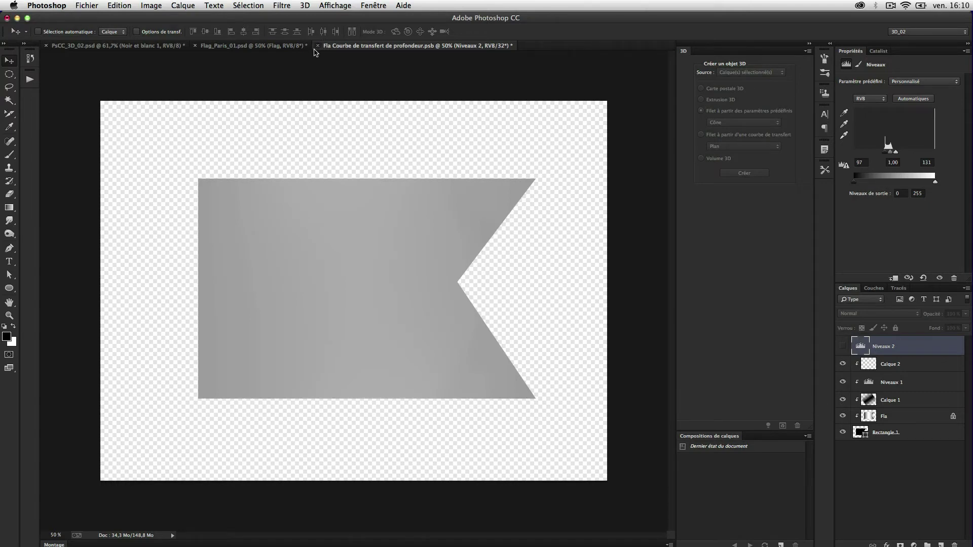
pyautogui.click(317, 46)
pyautogui.click(428, 204)
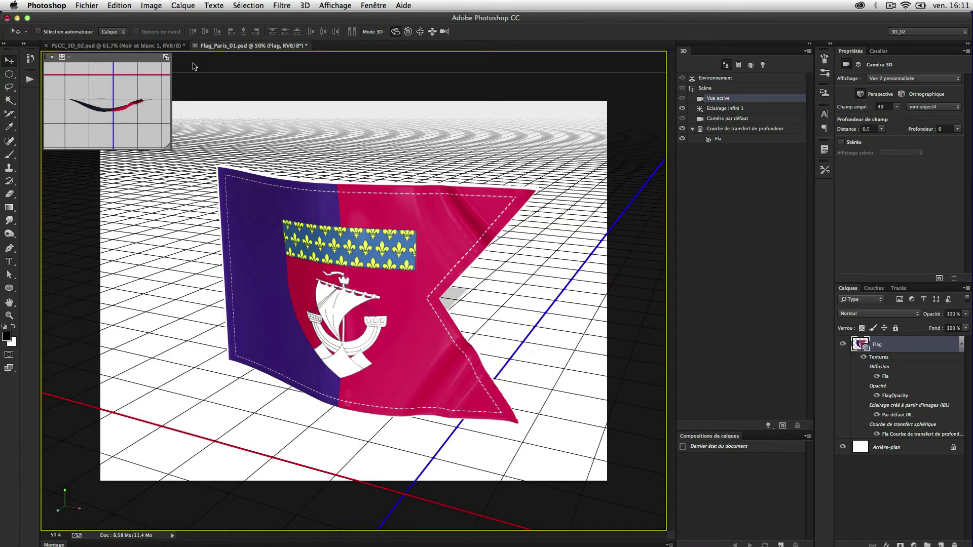
pyautogui.click(194, 47)
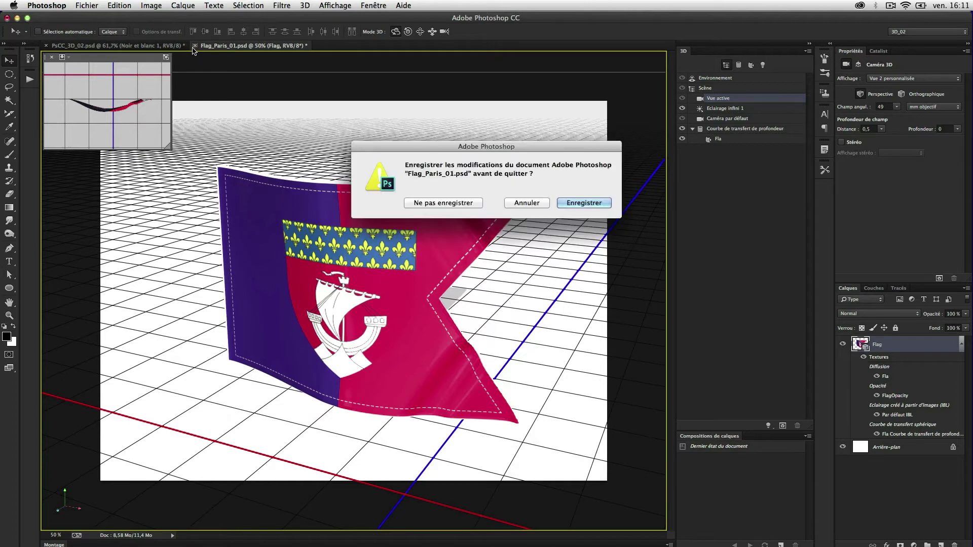
pyautogui.click(434, 202)
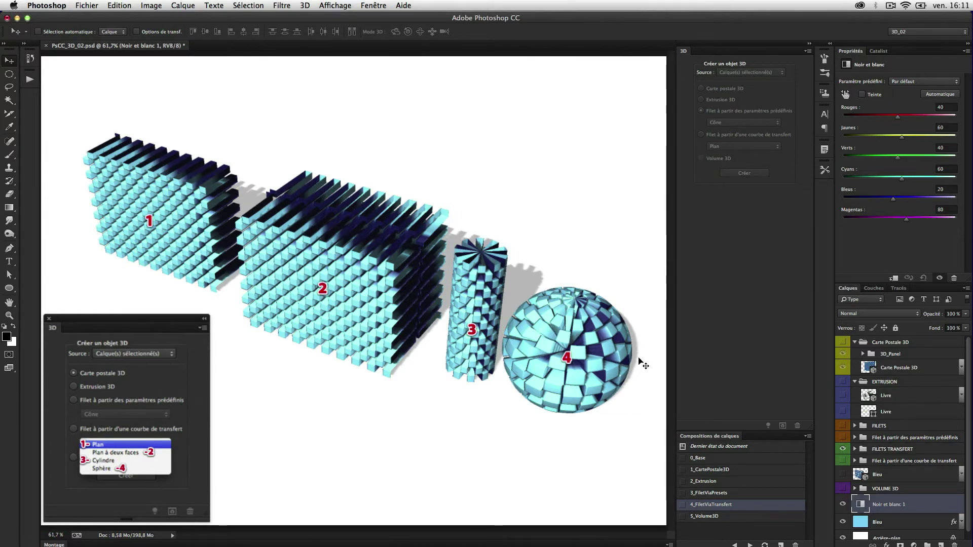
# - Apply the 5_Volume3D layer comp
pyautogui.click(707, 516)
pyautogui.click(681, 516)
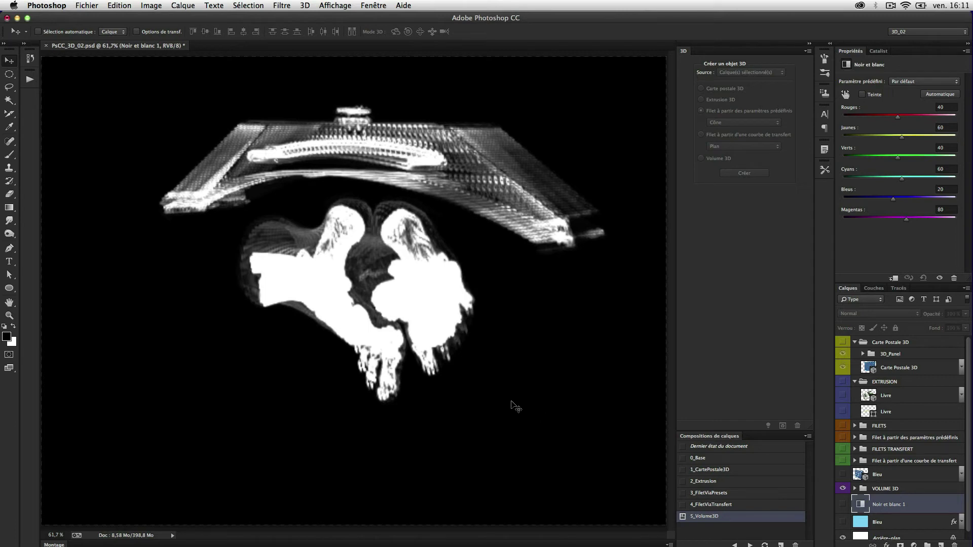
# - Expand the VOLUME 3D group and hide its DICOM layer so only the Volume 3D layer is shown
pyautogui.click(854, 490)
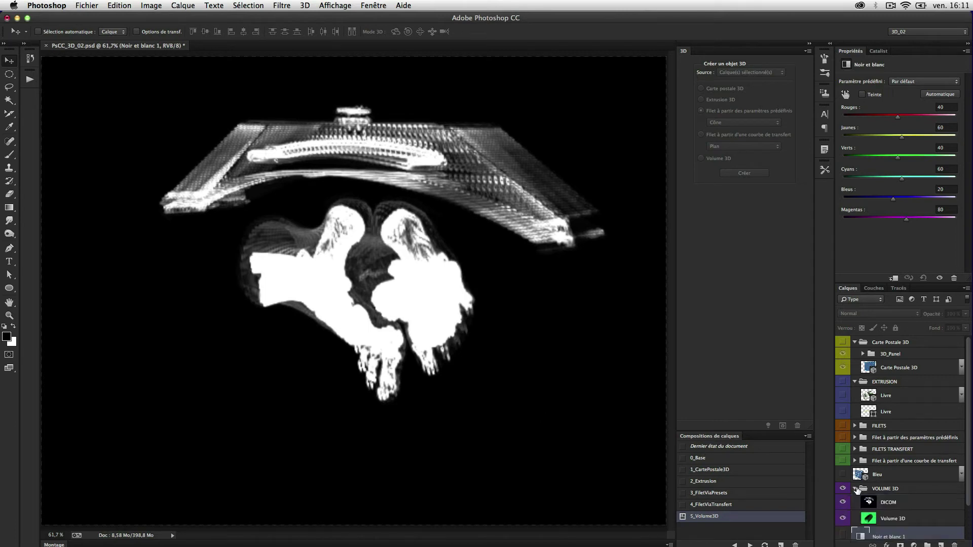
pyautogui.click(843, 502)
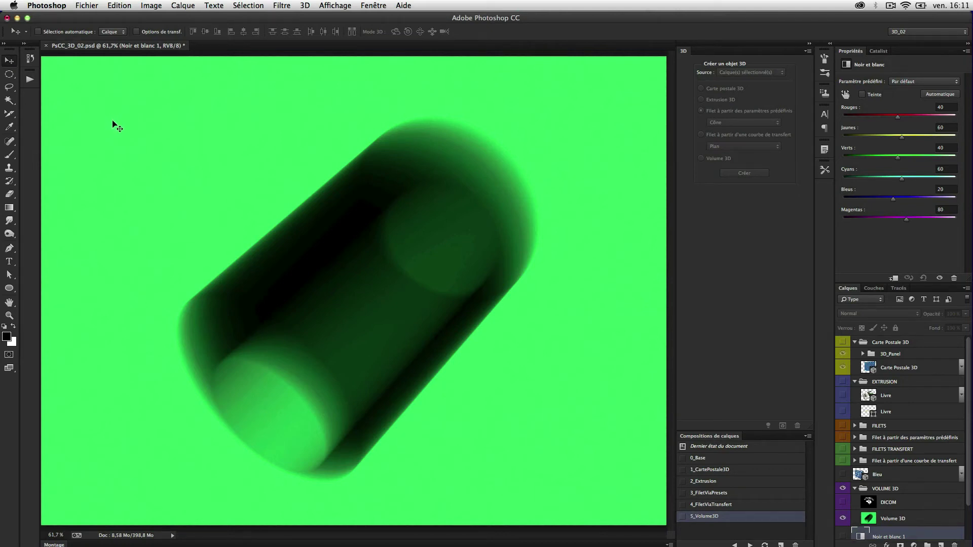
# - Open legs_stacked.dcm from the DICOM_3D_Volume folder inside the Medical folder
pyautogui.press('super+o')
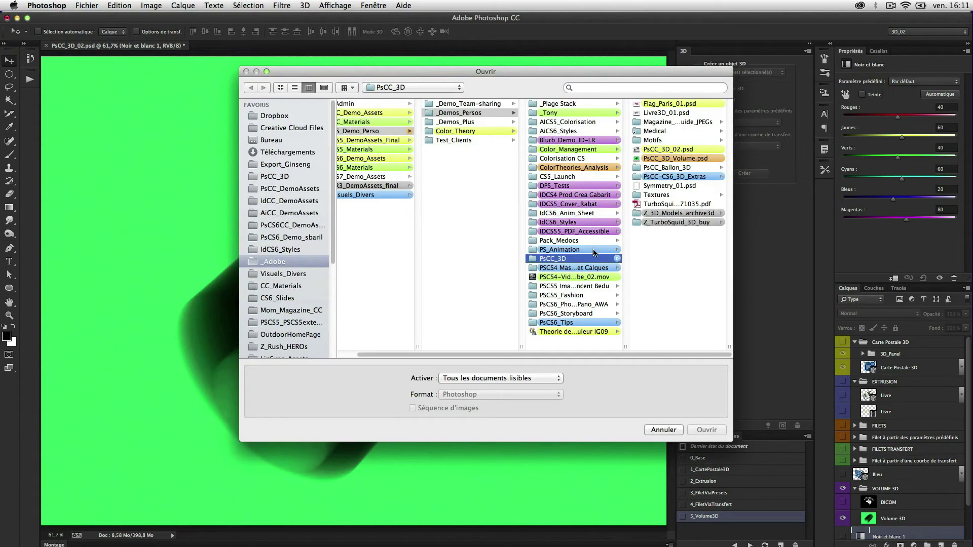
pyautogui.click(656, 132)
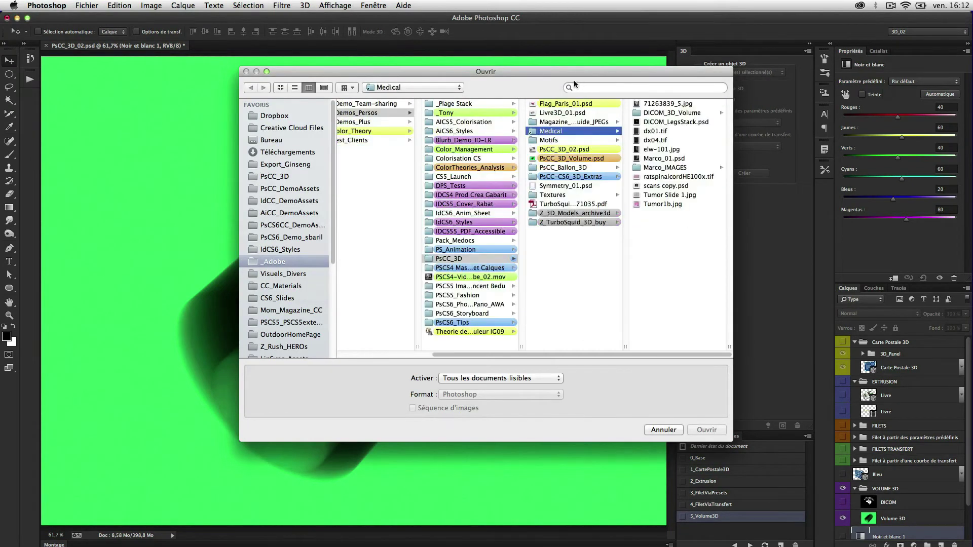
pyautogui.moveTo(563, 72); pyautogui.dragTo(410, 60)
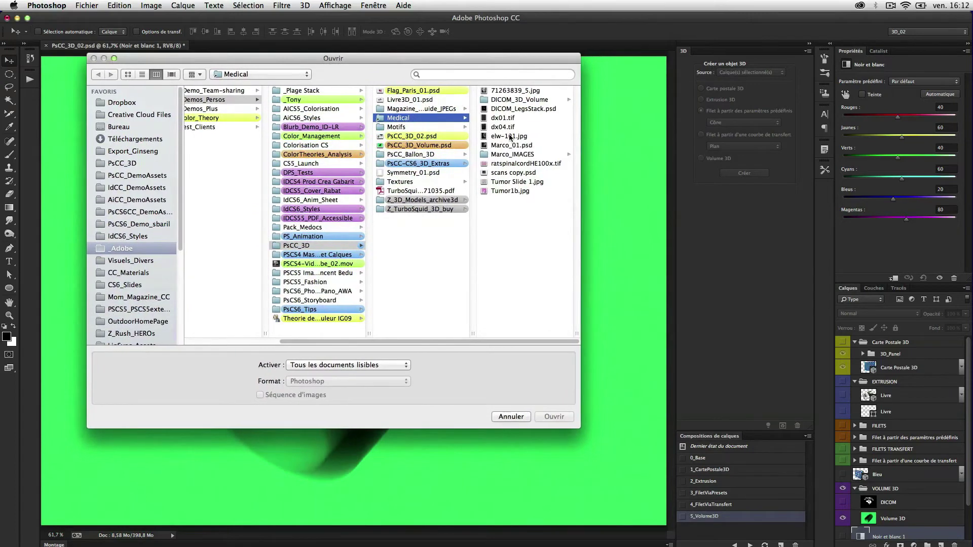
pyautogui.click(501, 100)
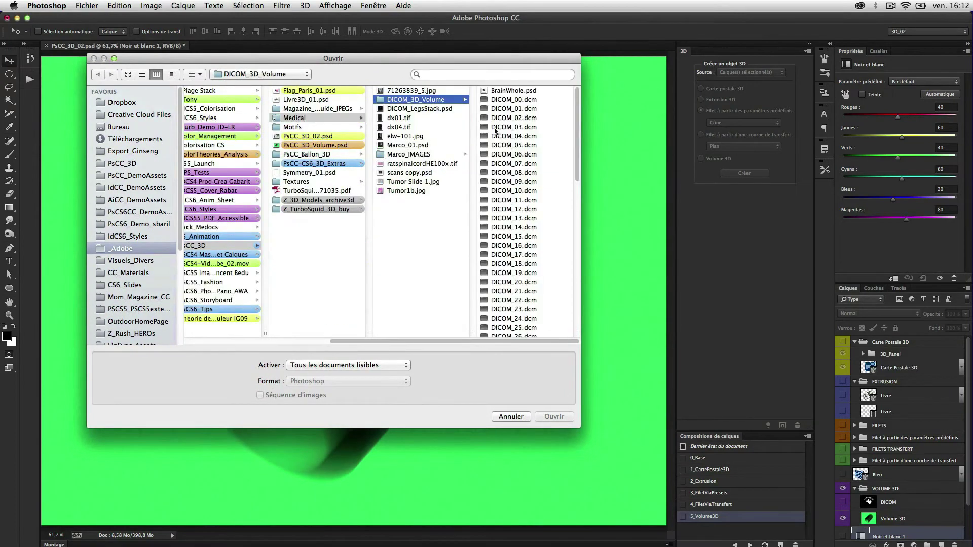
pyautogui.moveTo(581, 155); pyautogui.dragTo(579, 319)
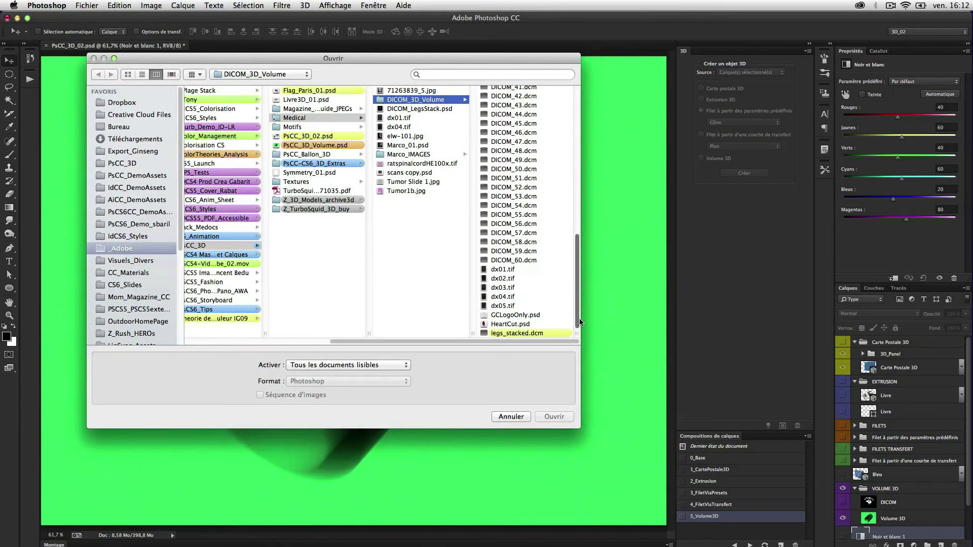
pyautogui.click(496, 334)
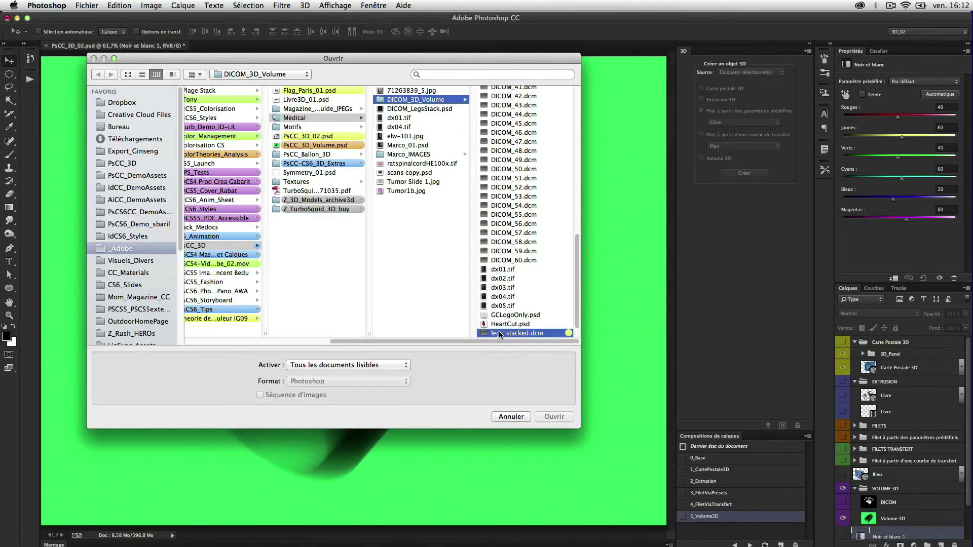
pyautogui.click(416, 243)
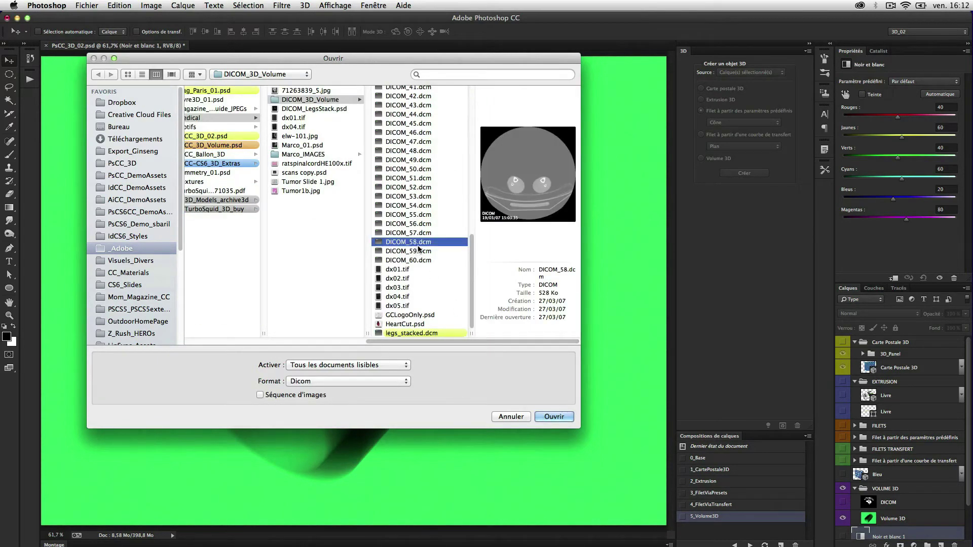
pyautogui.click(418, 334)
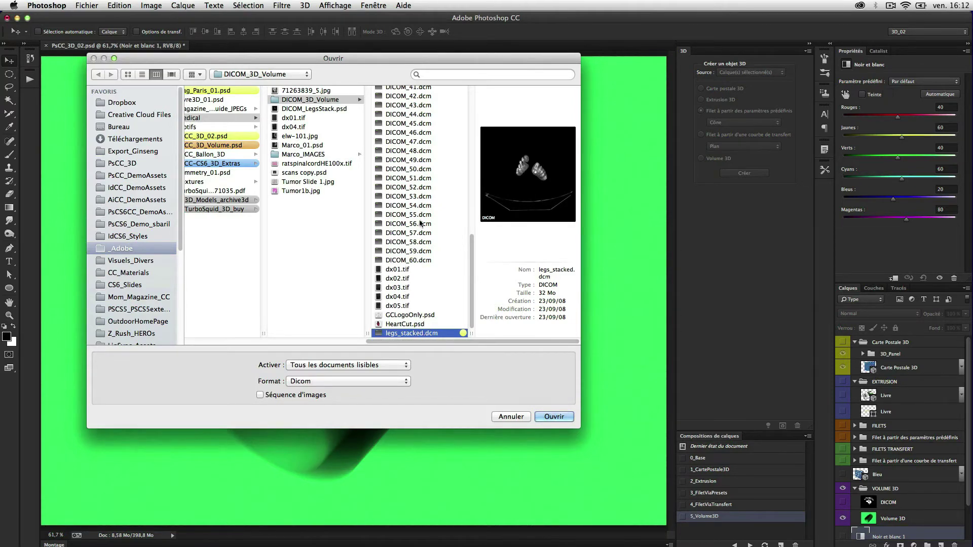
pyautogui.click(557, 416)
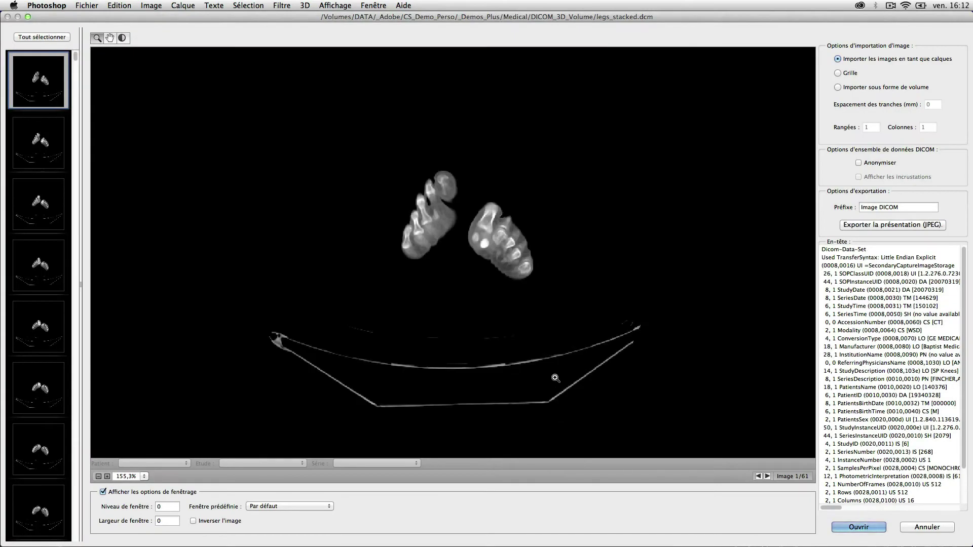
# - Preview the second through fifth slices of the DICOM image stack
pyautogui.click(45, 148)
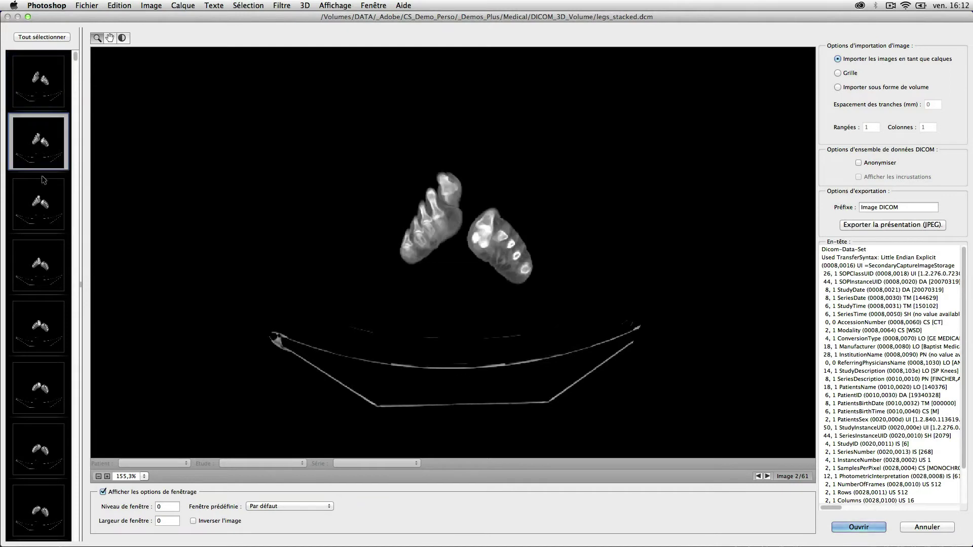
pyautogui.click(46, 218)
pyautogui.click(47, 253)
pyautogui.click(47, 319)
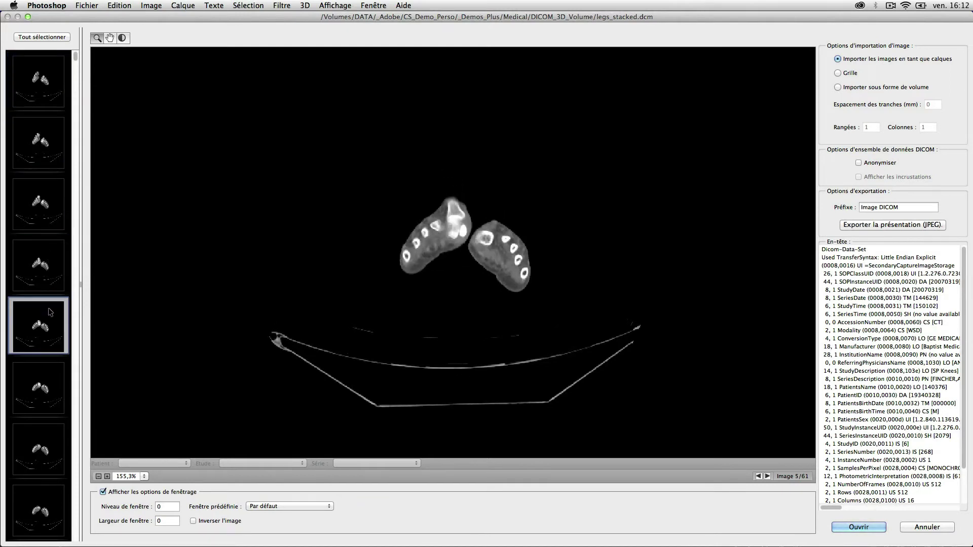
# - Select all DICOM slices and import them as a volume, declining the switch to the 3D workspace
pyautogui.click(37, 37)
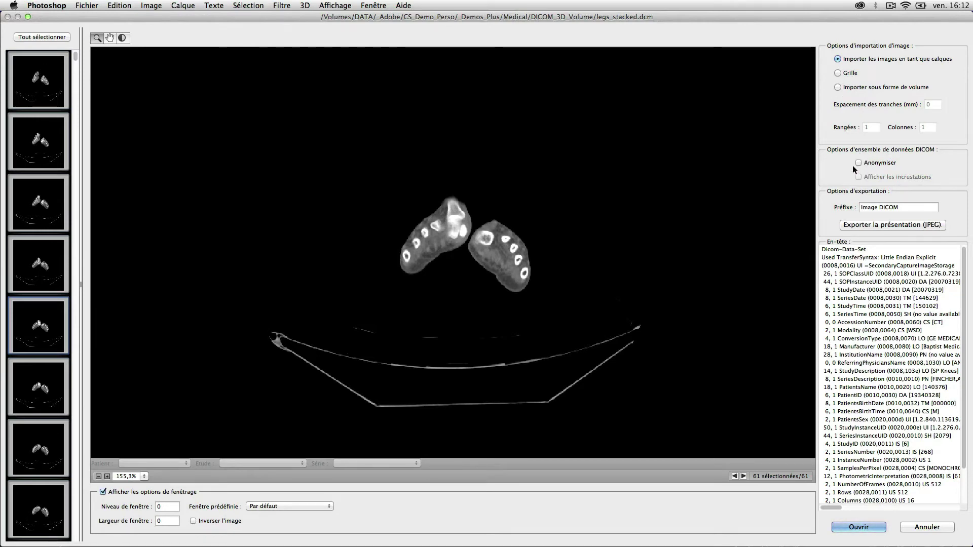
pyautogui.click(837, 87)
pyautogui.click(858, 527)
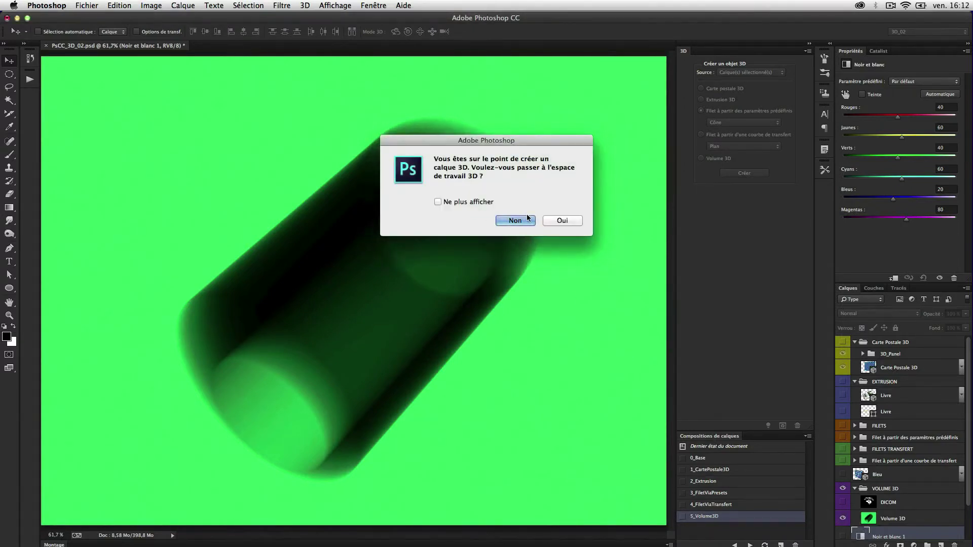
pyautogui.click(520, 224)
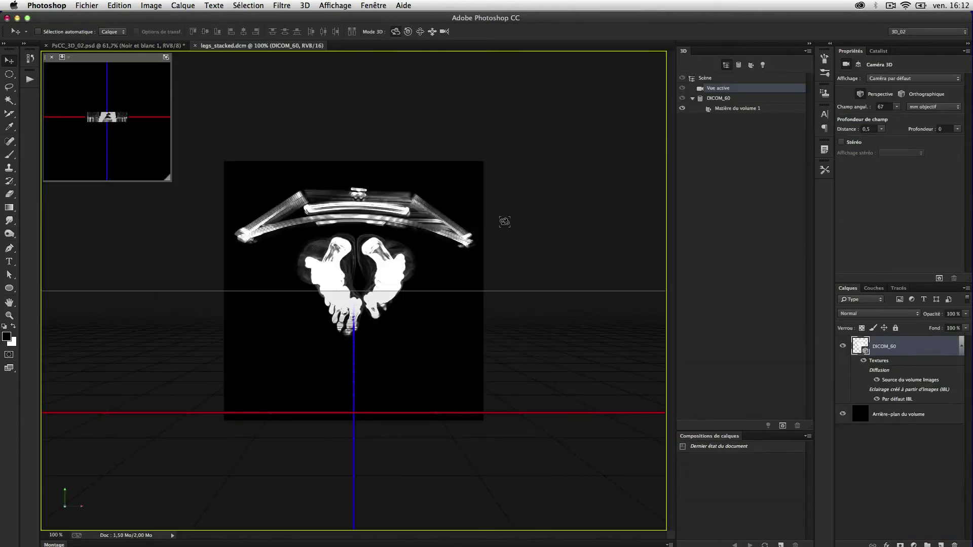
# - Orbit the camera around the imported leg volume and apply the Haut-Bas render preset to the scene
pyautogui.moveTo(508, 261); pyautogui.dragTo(375, 253)
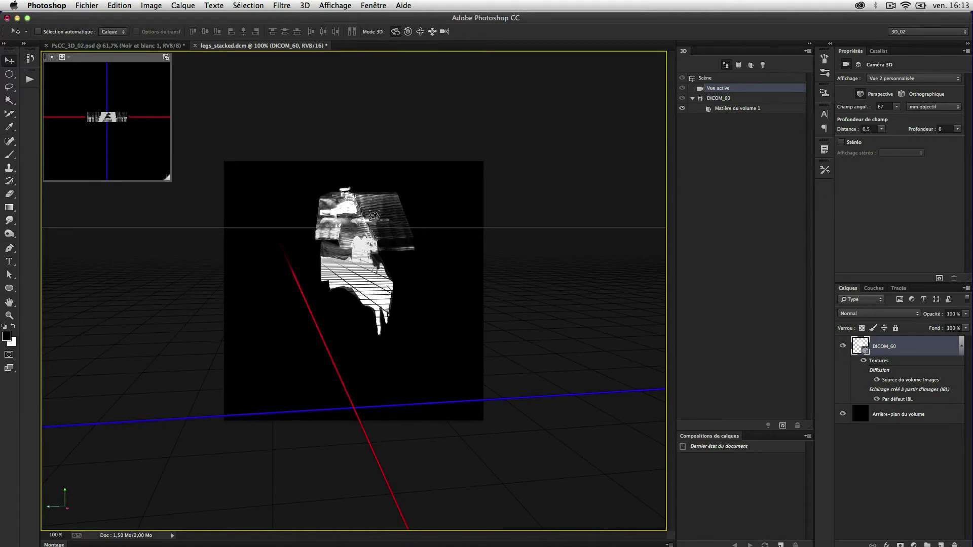
pyautogui.moveTo(424, 266); pyautogui.dragTo(603, 210)
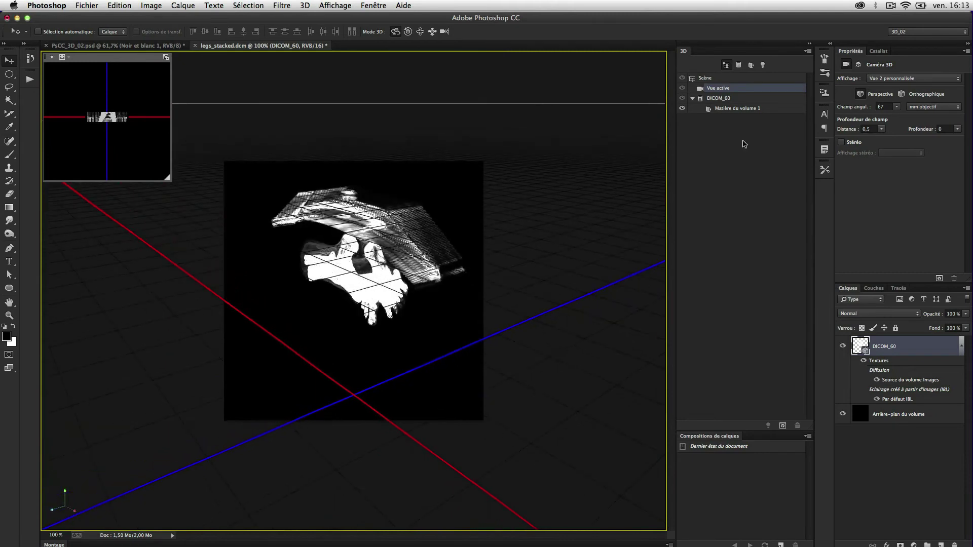
pyautogui.click(706, 79)
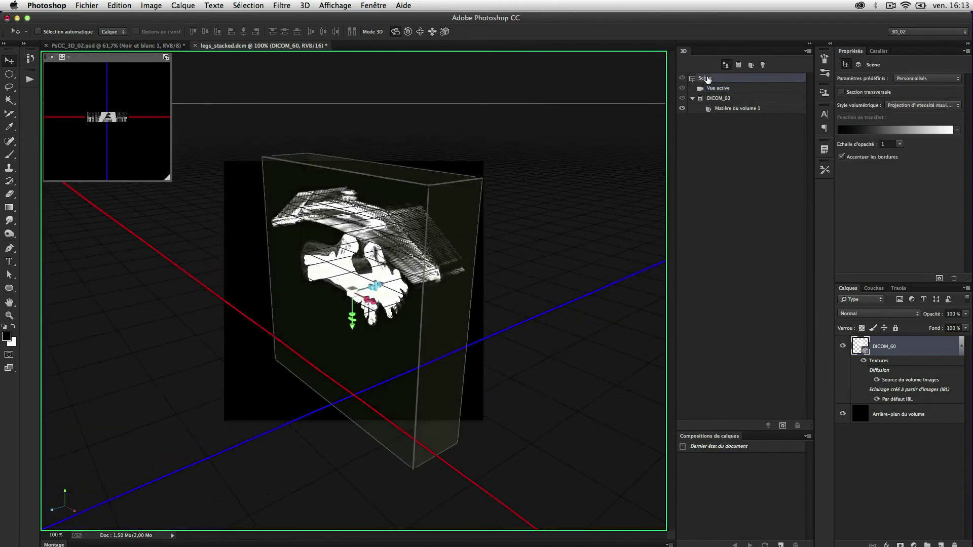
pyautogui.click(907, 79)
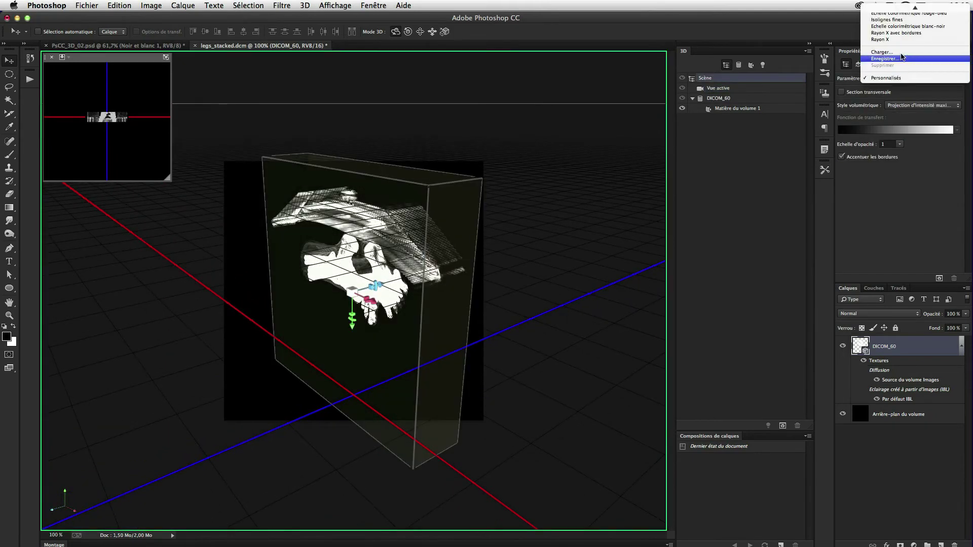
pyautogui.click(893, 29)
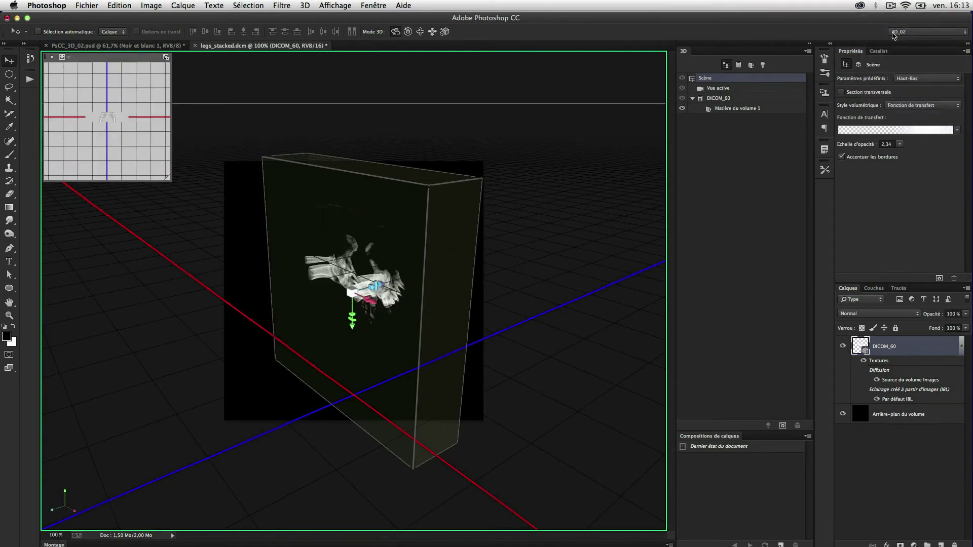
# - Change the scene's render preset to Tons clairs gamme haute
pyautogui.click(908, 33)
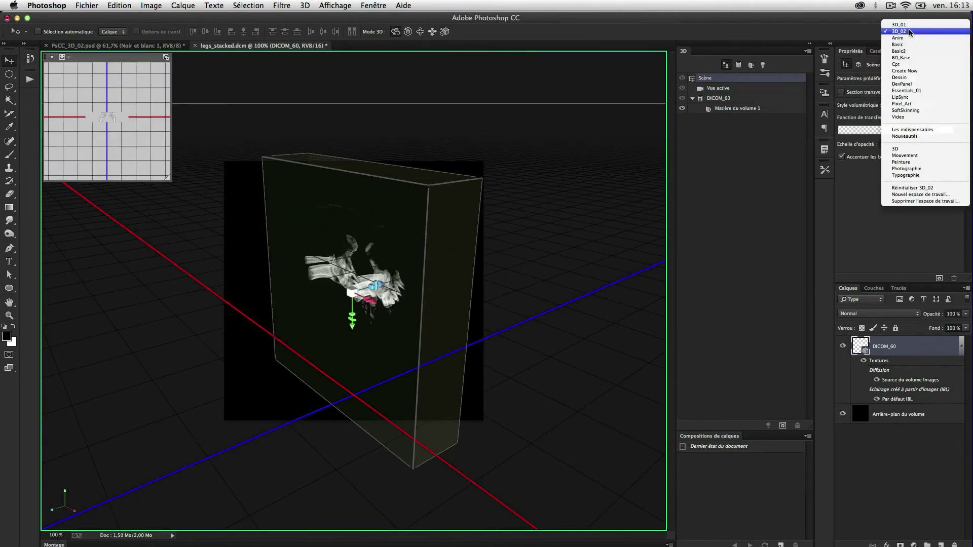
pyautogui.click(854, 26)
pyautogui.click(907, 79)
pyautogui.click(907, 73)
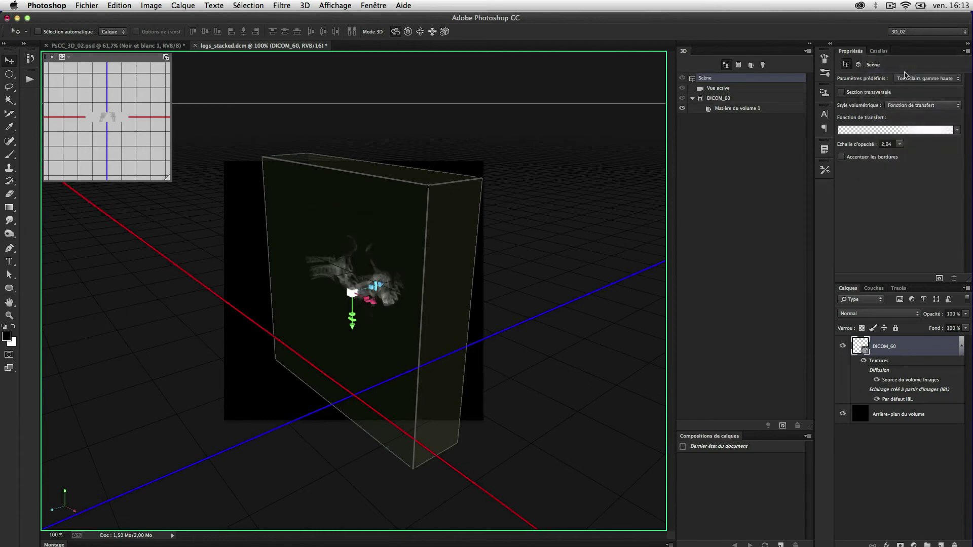
# - Apply the Echelle colorimétrique pleine gamme preset to the scene and orbit around the coloured volume
pyautogui.click(910, 78)
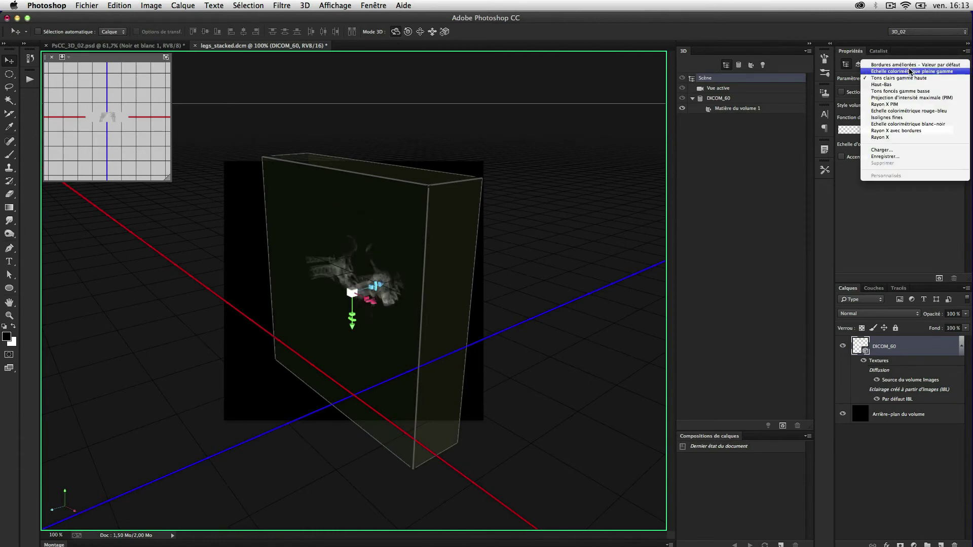
pyautogui.click(908, 72)
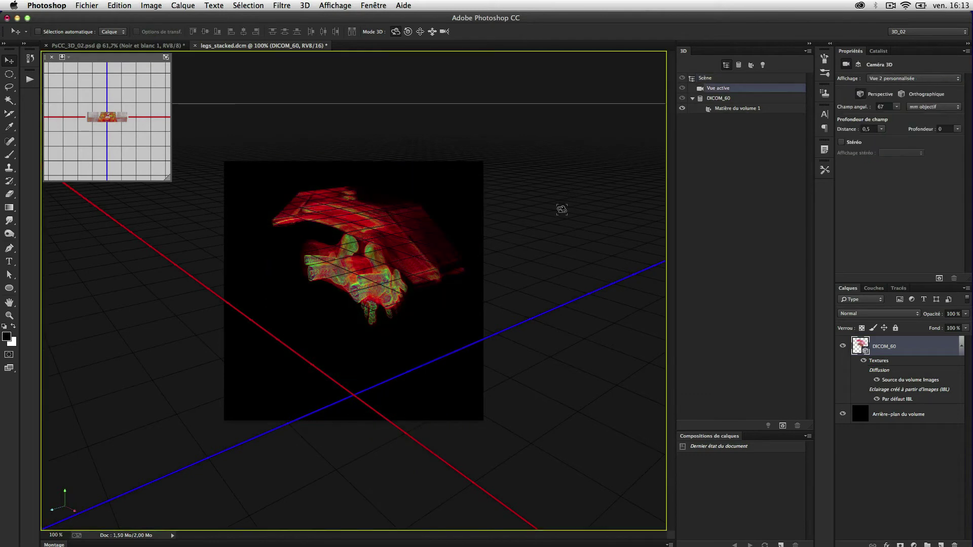
pyautogui.click(562, 207)
pyautogui.moveTo(508, 240); pyautogui.dragTo(544, 206)
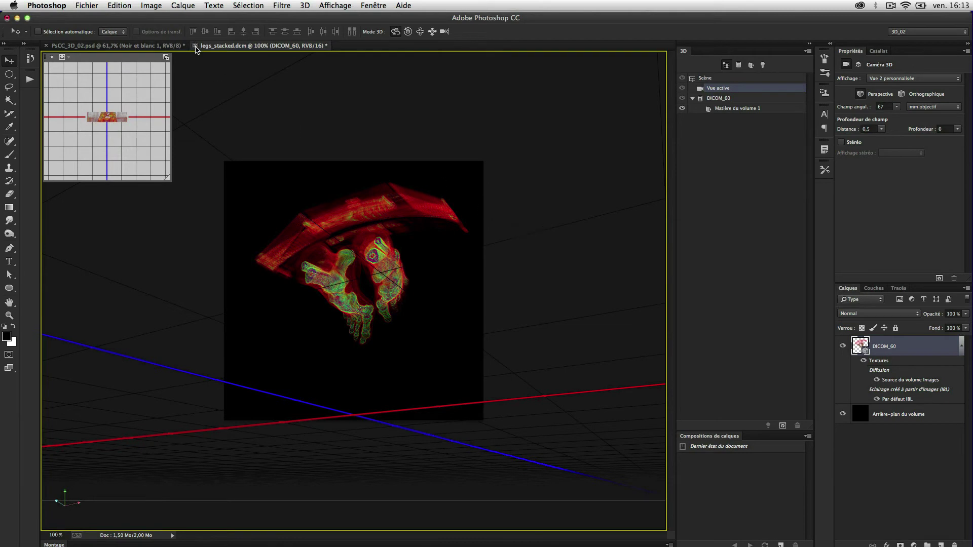
# - Close legs_stacked.dcm without saving and apply the 0_Base layer comp in PsCC_3D_02.psd
pyautogui.click(195, 49)
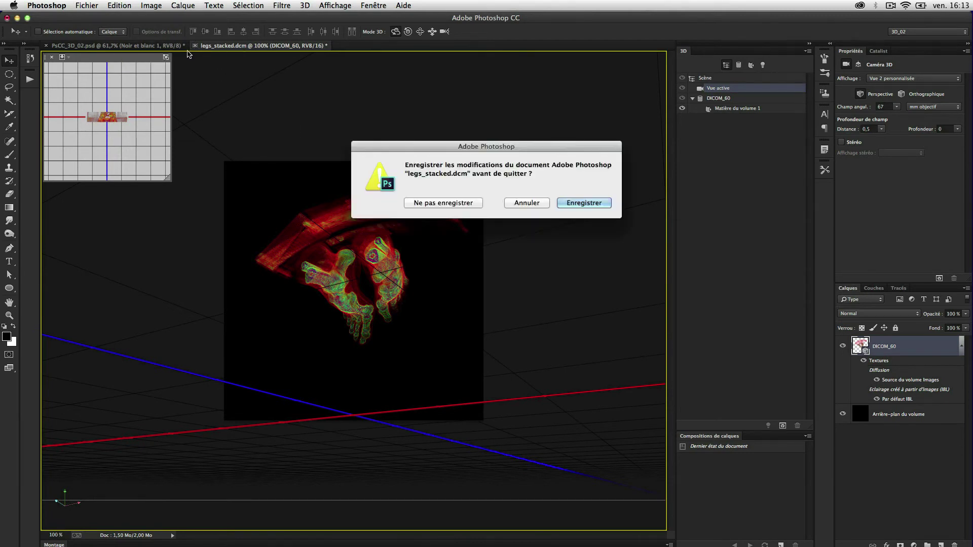
pyautogui.click(447, 206)
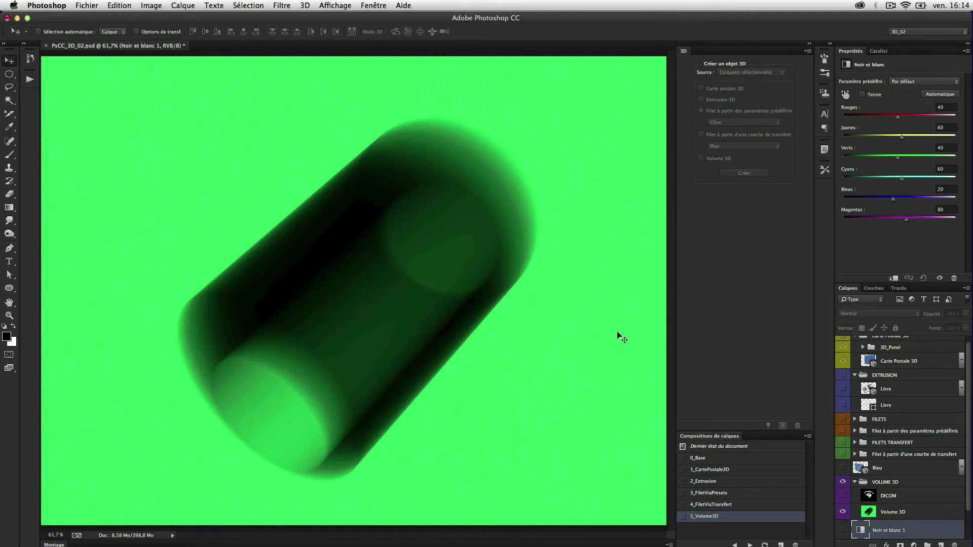
pyautogui.click(683, 460)
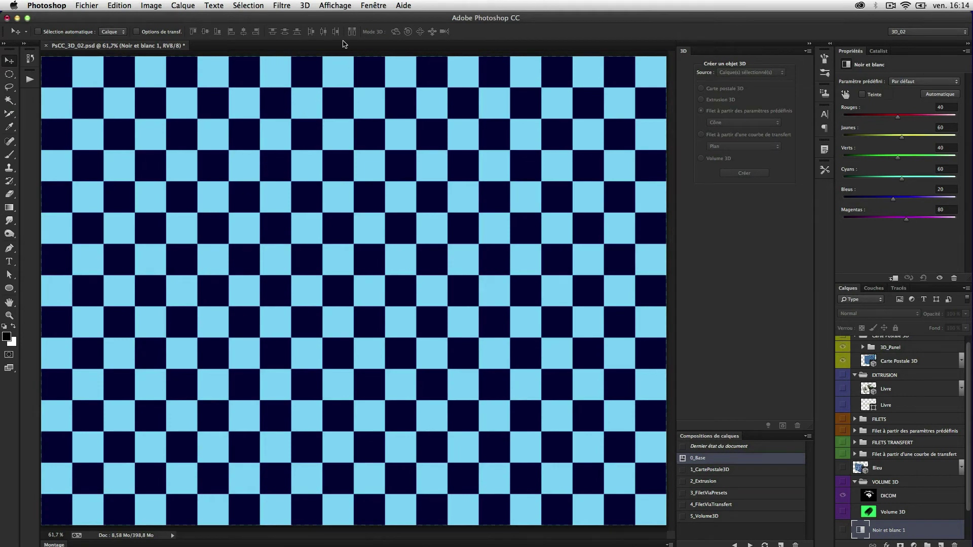
# - Examine the file formats accepted for a new 3D layer from a file, then cancel the import
pyautogui.click(305, 5)
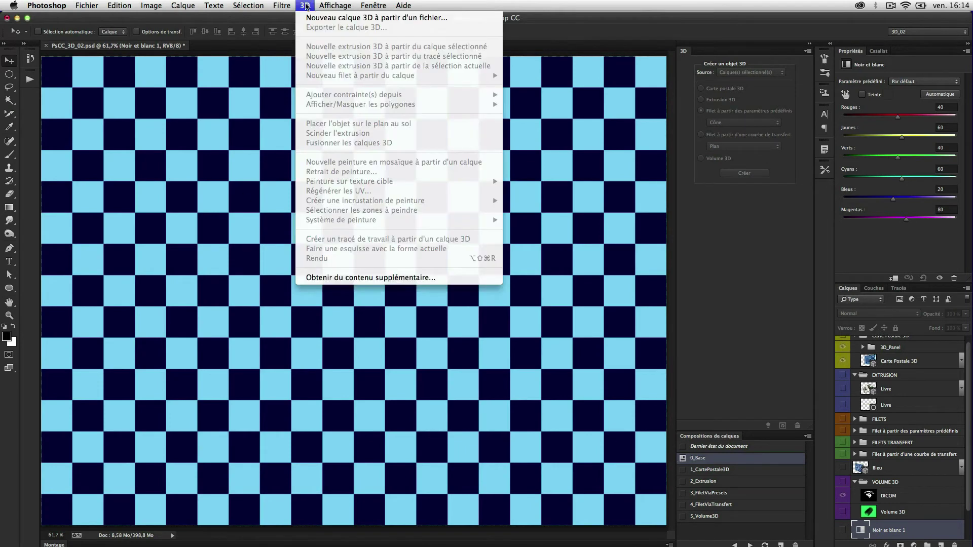
pyautogui.click(388, 17)
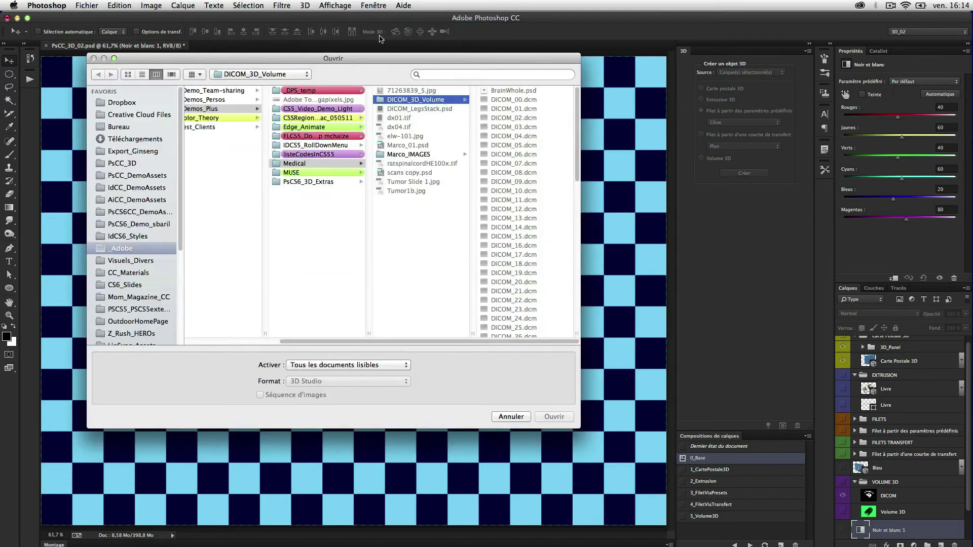
pyautogui.click(339, 365)
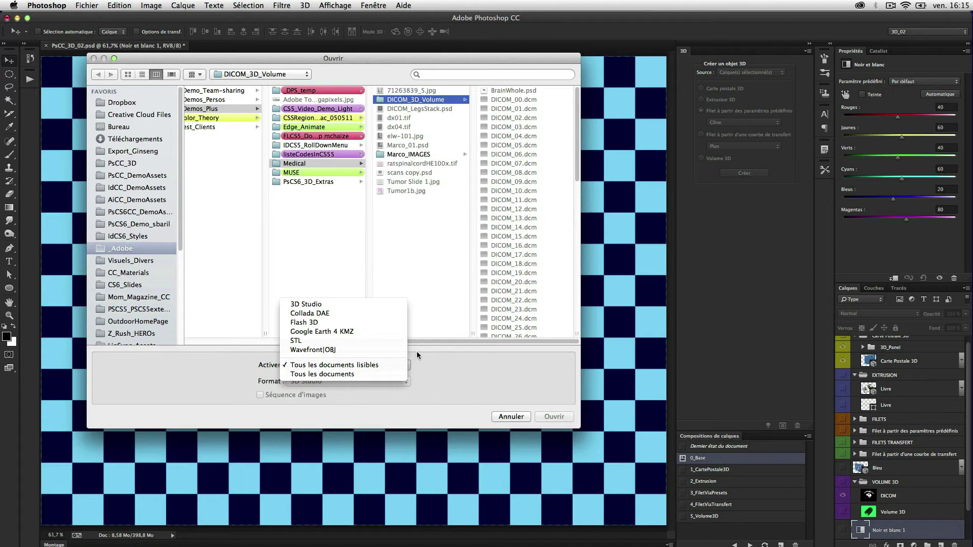
pyautogui.click(417, 351)
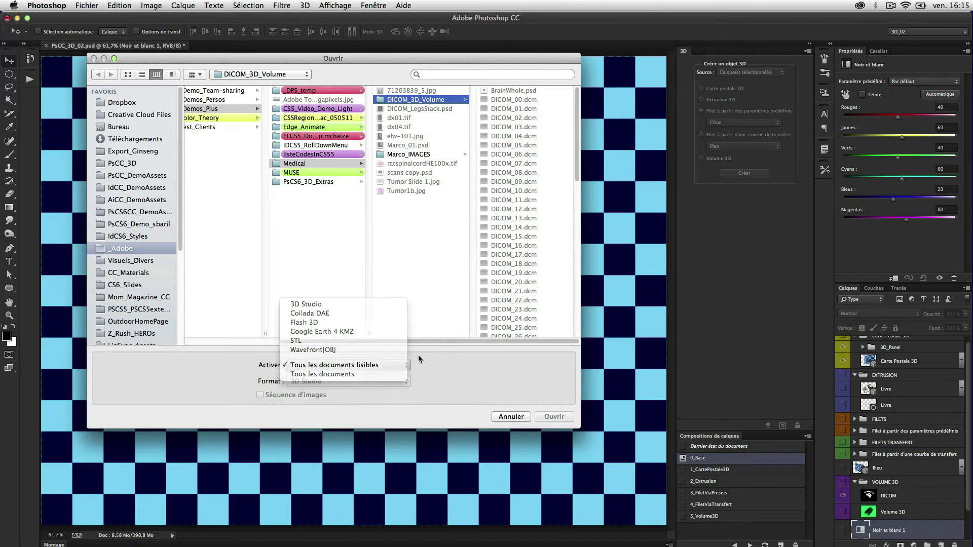
pyautogui.click(511, 416)
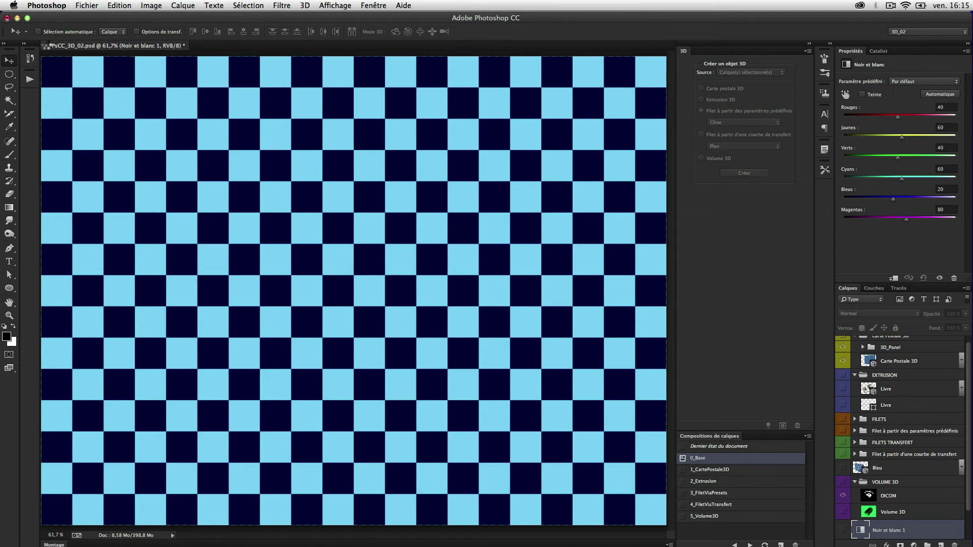
# - Close PsCC_3D_02.psd without saving its changes
pyautogui.press('super+o')
pyautogui.press('Escape')
pyautogui.press('super+q')
pyautogui.click(443, 203)
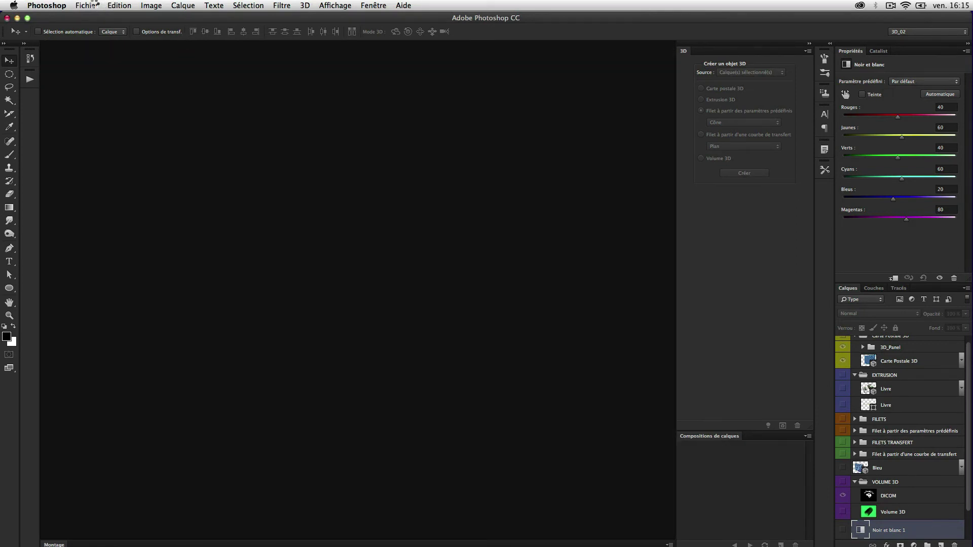
# - Start opening a file and browse the contents of the Z_3D_Models_archive3d folder in PsCC_3D
pyautogui.click(94, 4)
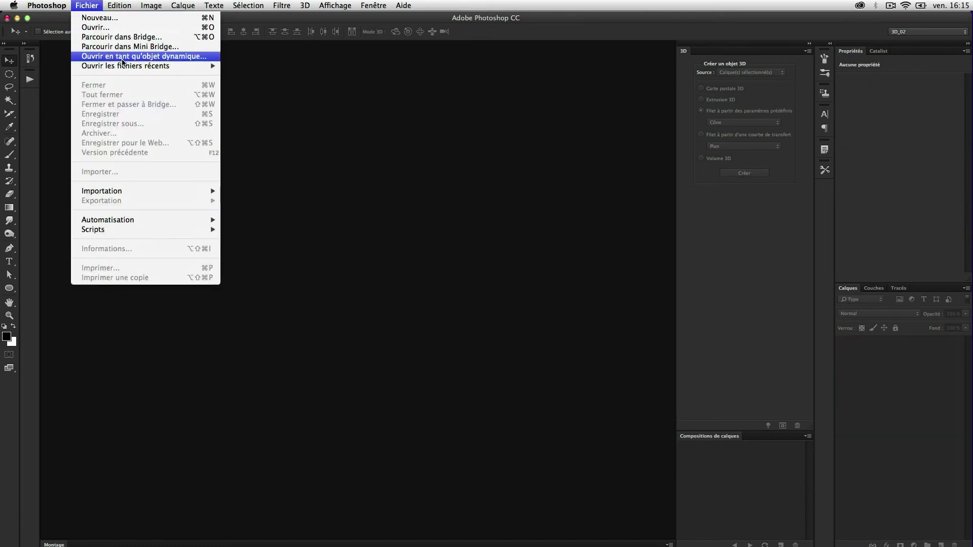
pyautogui.click(112, 28)
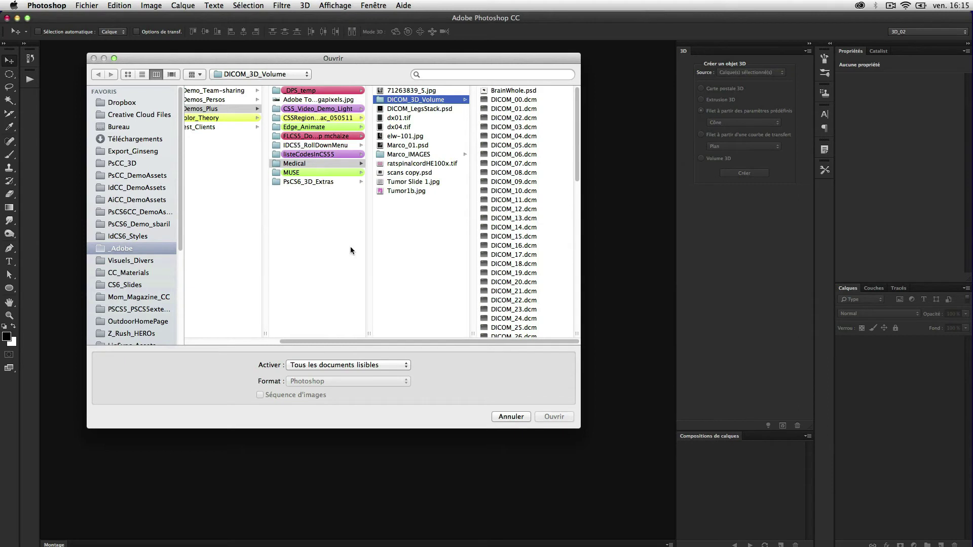
pyautogui.moveTo(341, 343); pyautogui.dragTo(248, 343)
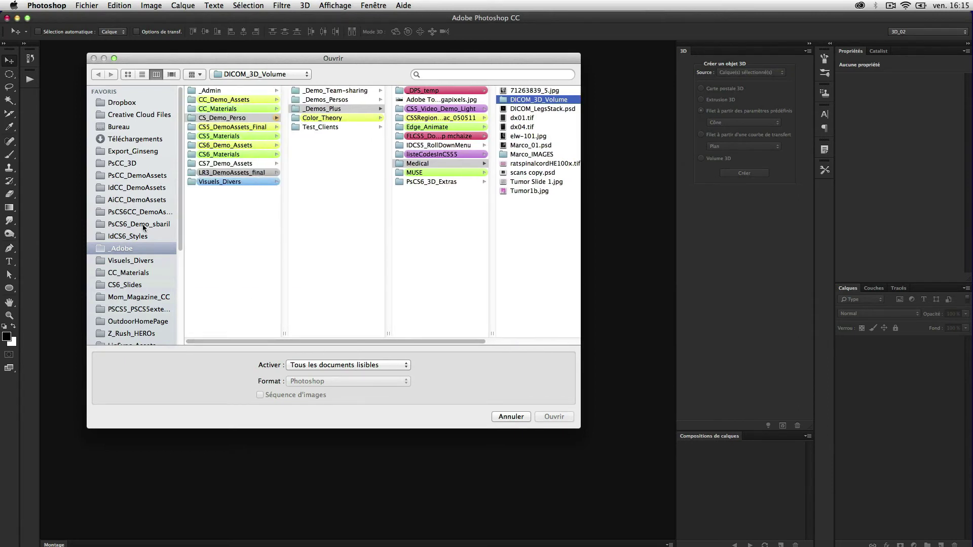
pyautogui.click(122, 164)
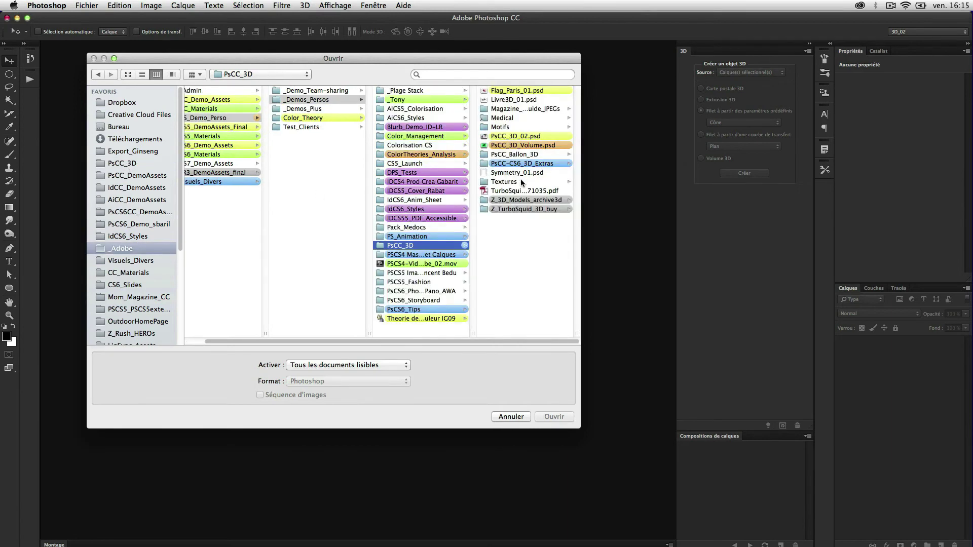
pyautogui.click(527, 200)
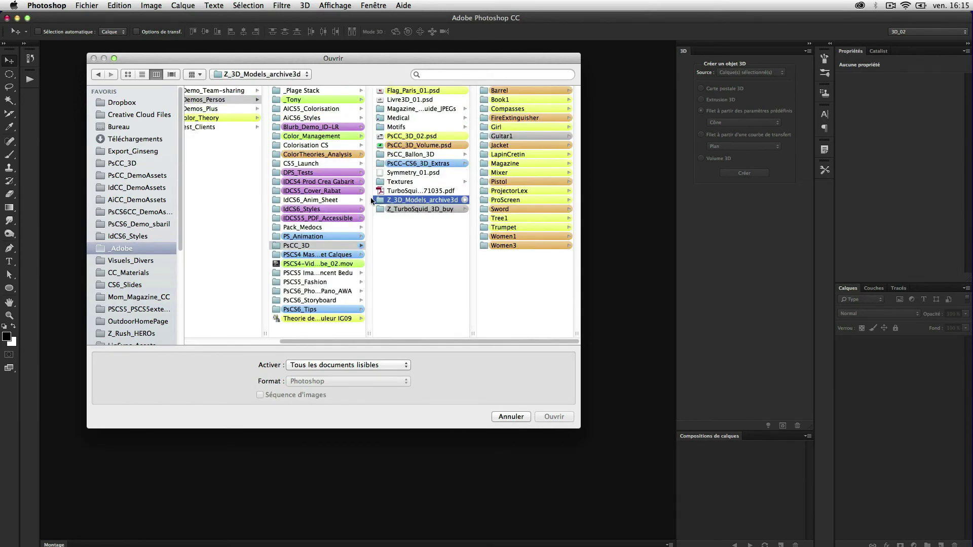
# - Preview MacBook_Pro_HR_01.psd from the obj folder of MacBook Pro in Z_TurboSquid_3D_buy, then close the preview
pyautogui.click(451, 208)
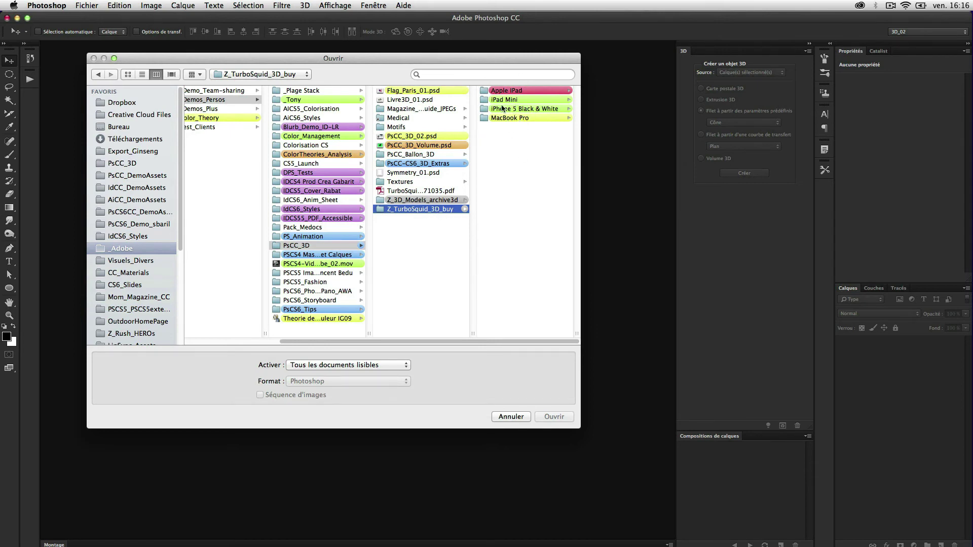
pyautogui.click(508, 119)
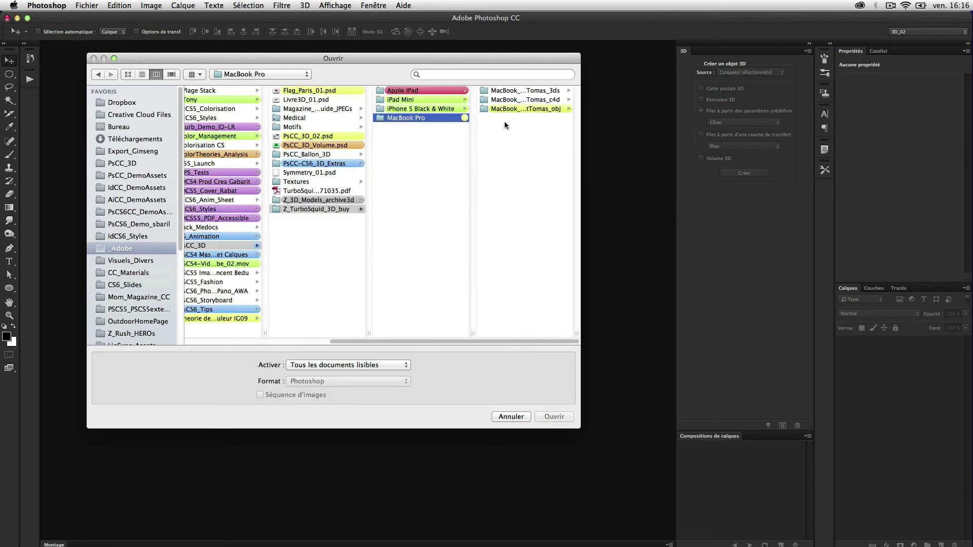
pyautogui.click(513, 108)
pyautogui.click(521, 111)
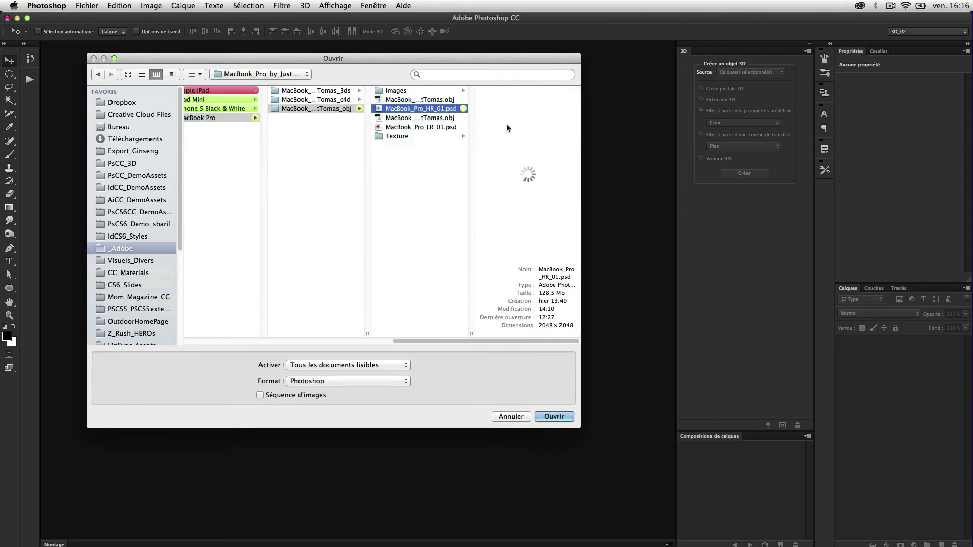
pyautogui.press('space')
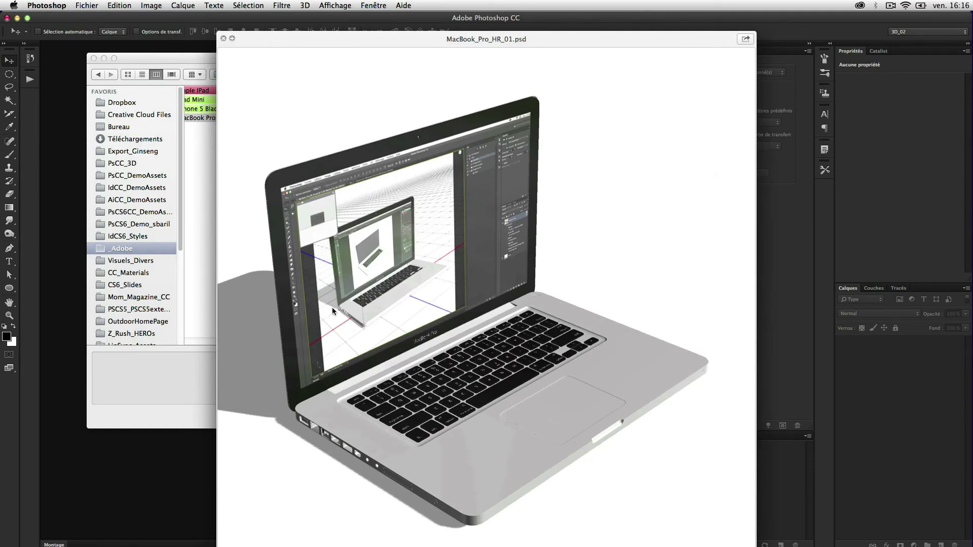
pyautogui.press('space')
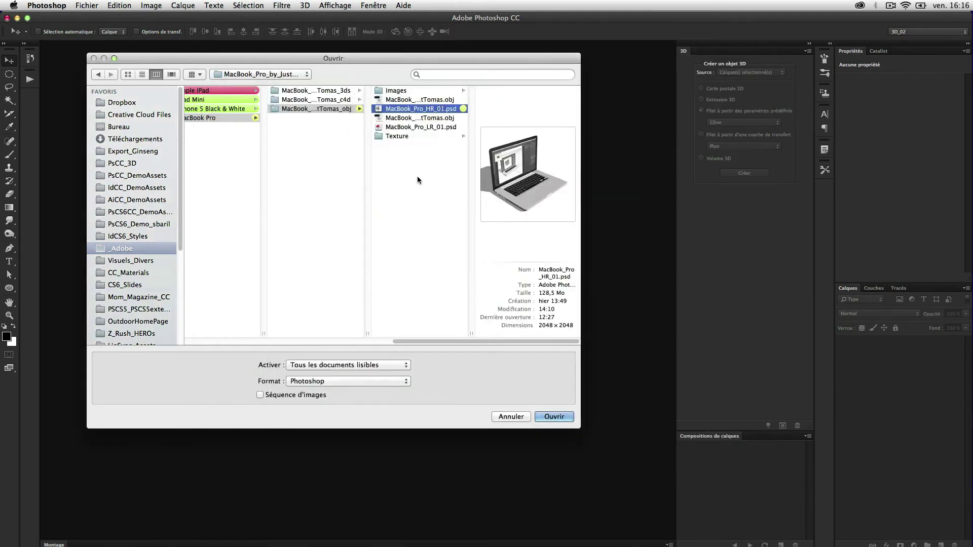
# - Open the Tree Chestnut N260213.3DS model from Z_3D_Models_archive3d/Tree1, declining the switch to the 3D workspace
pyautogui.click(404, 183)
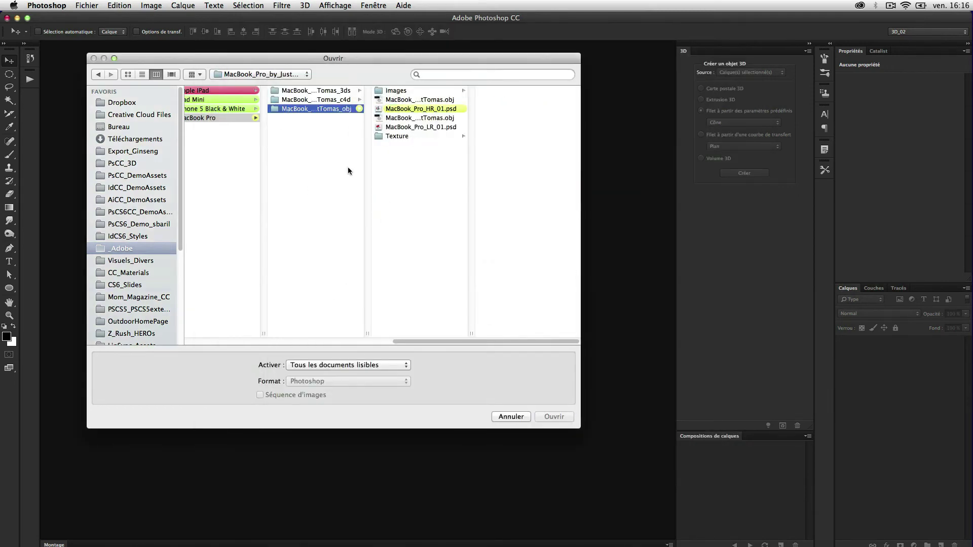
pyautogui.hscroll(-3, 311, 144)
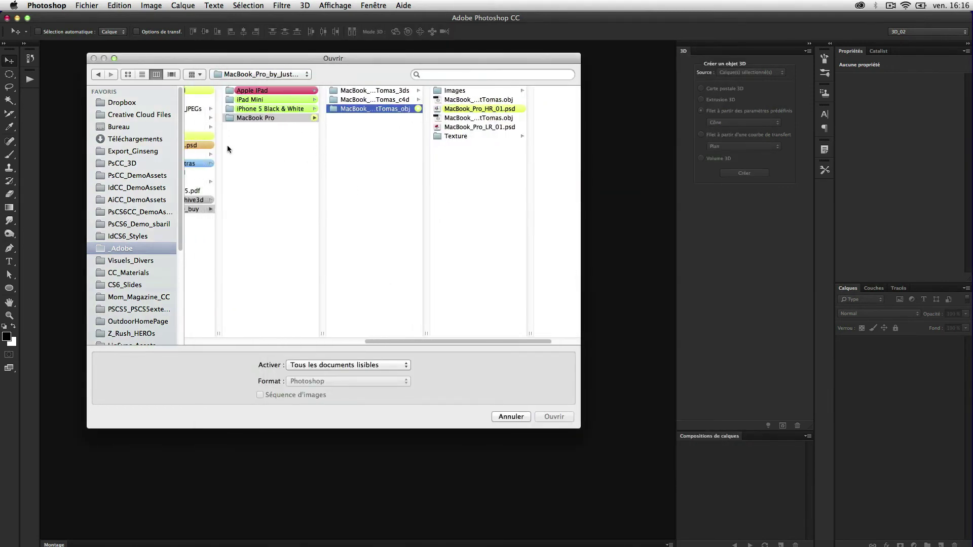
pyautogui.click(202, 200)
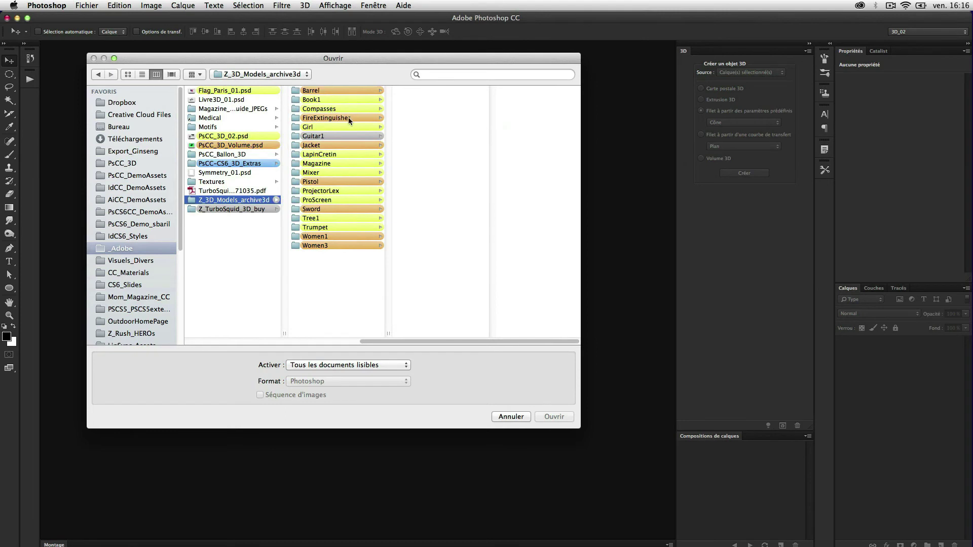
pyautogui.click(322, 220)
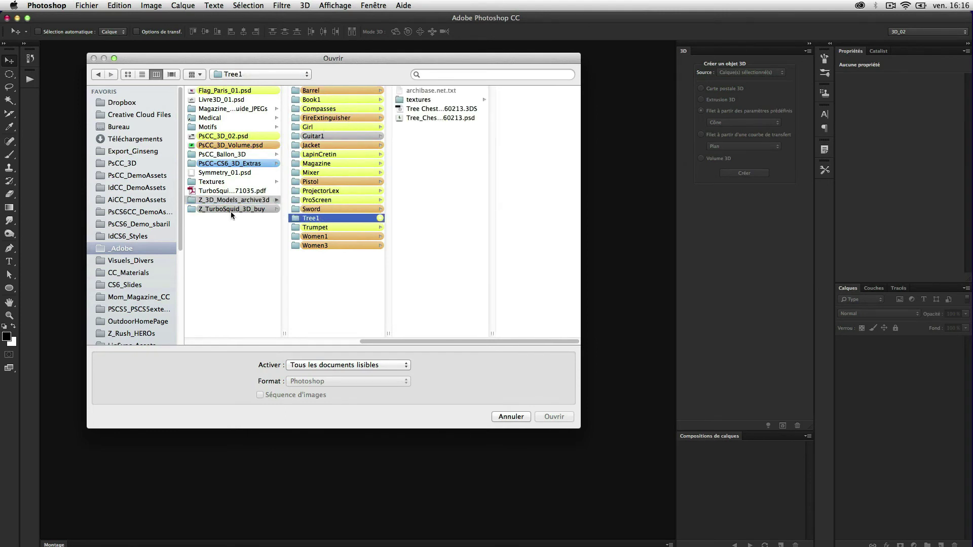
pyautogui.click(416, 109)
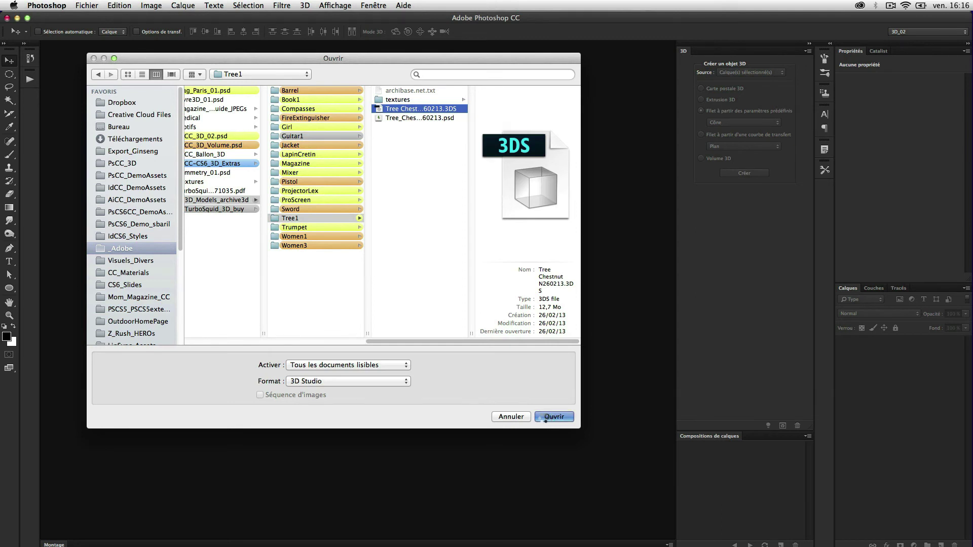
pyautogui.click(544, 420)
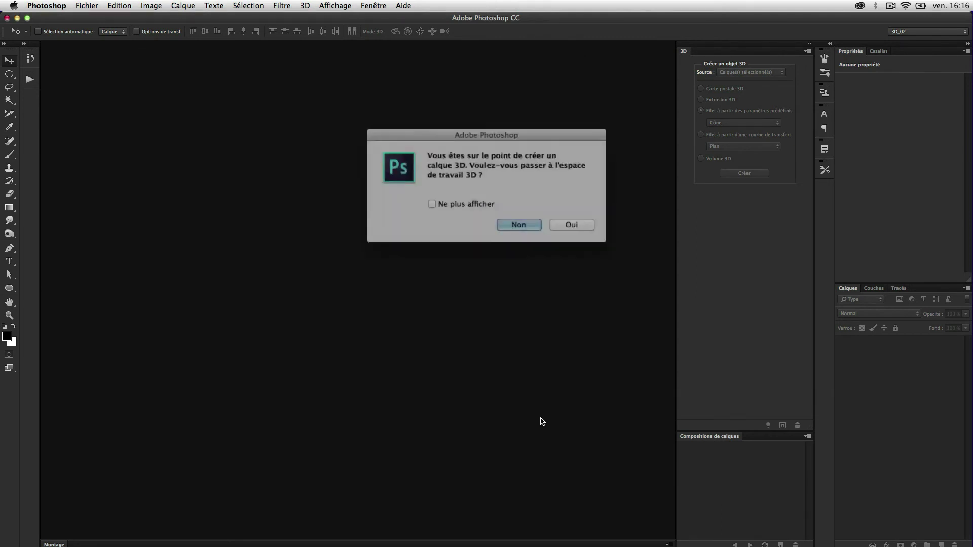
pyautogui.click(504, 220)
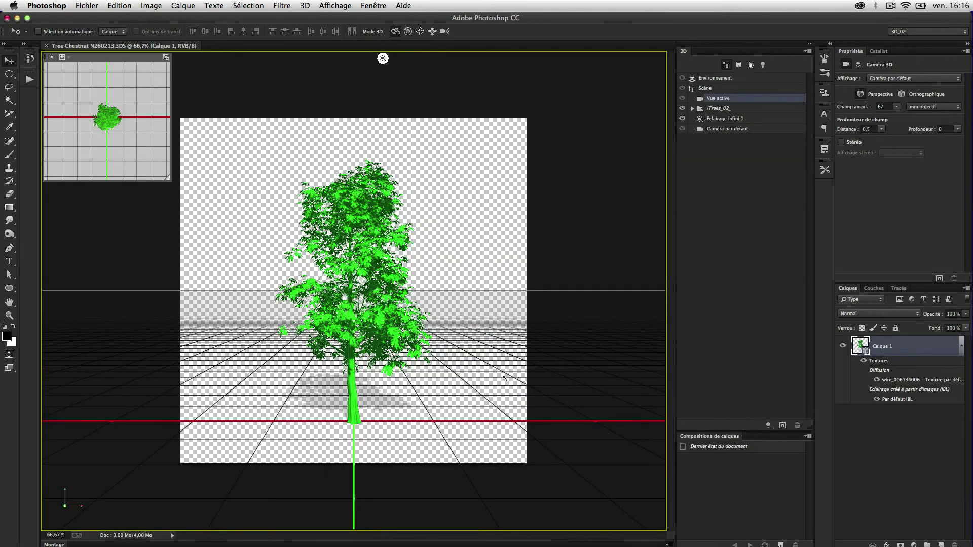
# - Orbit around the tree, expand its ITrees_02_ group, and hide then redisplay the sub01 mesh
pyautogui.moveTo(500, 380); pyautogui.dragTo(460, 393)
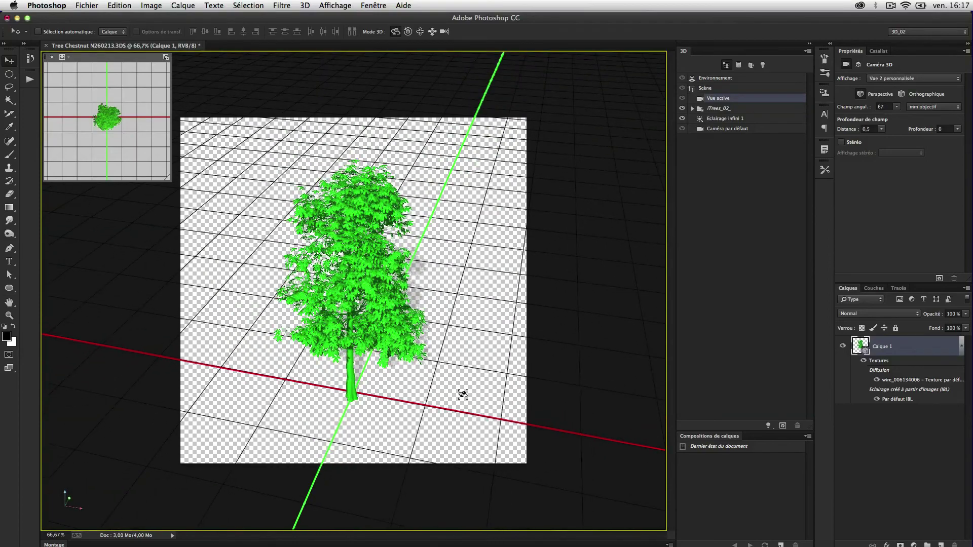
pyautogui.click(693, 109)
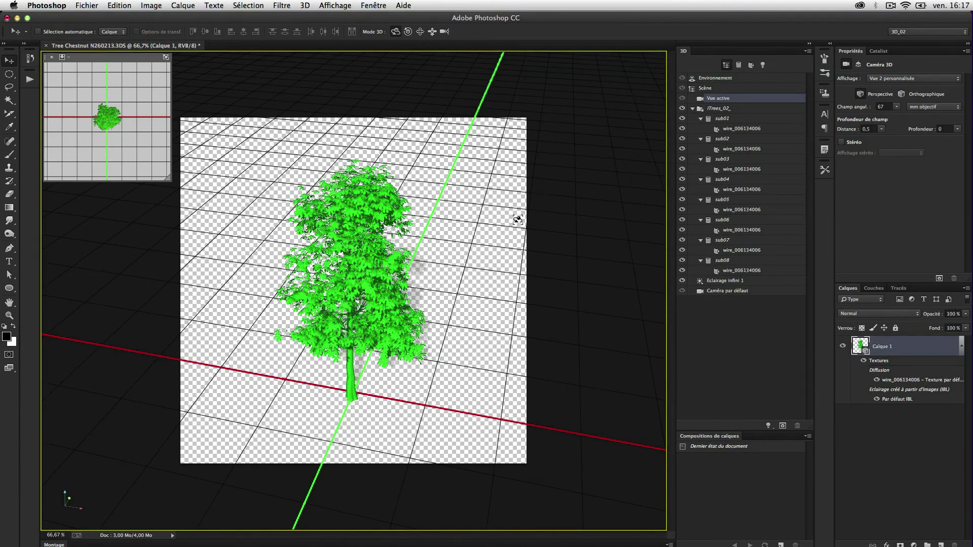
pyautogui.click(682, 118)
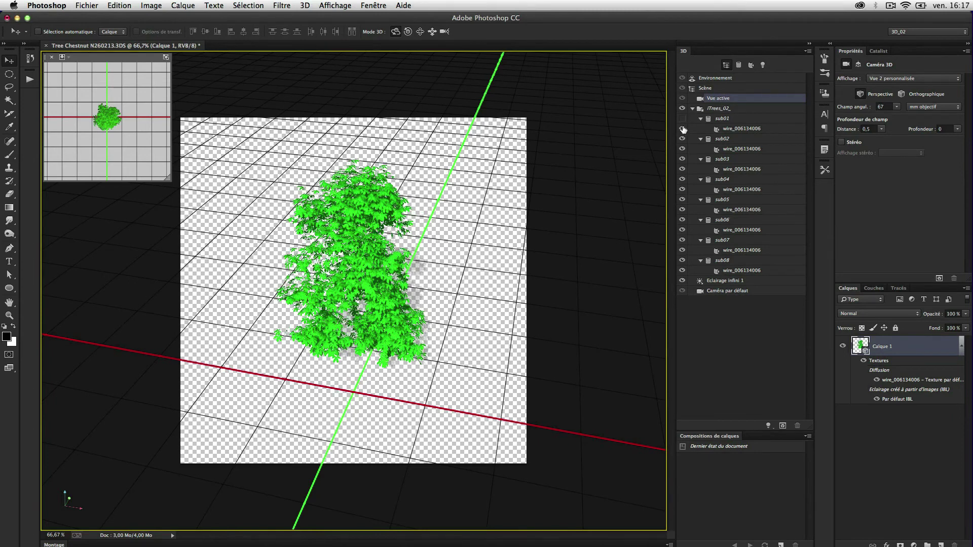
pyautogui.click(683, 119)
# - Try a different diffuse colour for the wire_006134006 material of the sub01 mesh
pyautogui.click(732, 129)
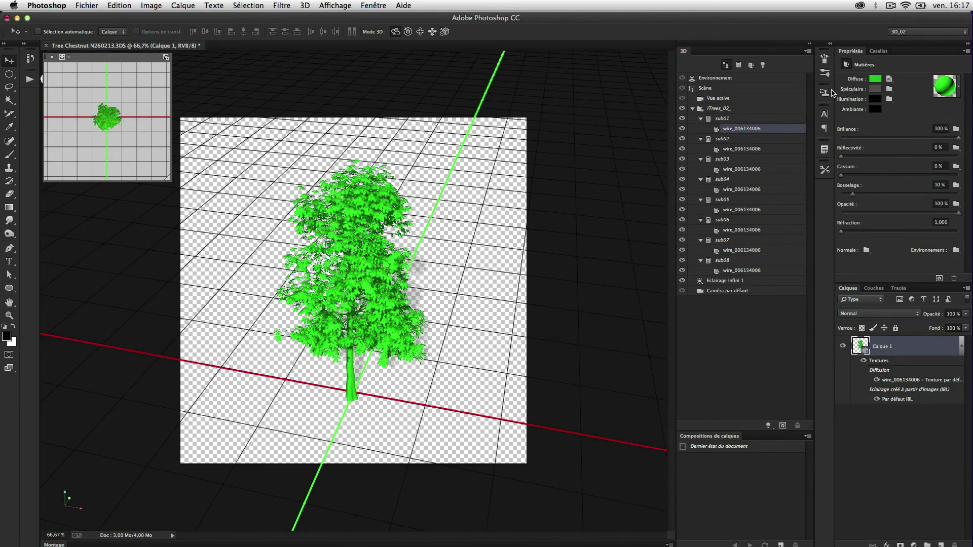
pyautogui.click(874, 79)
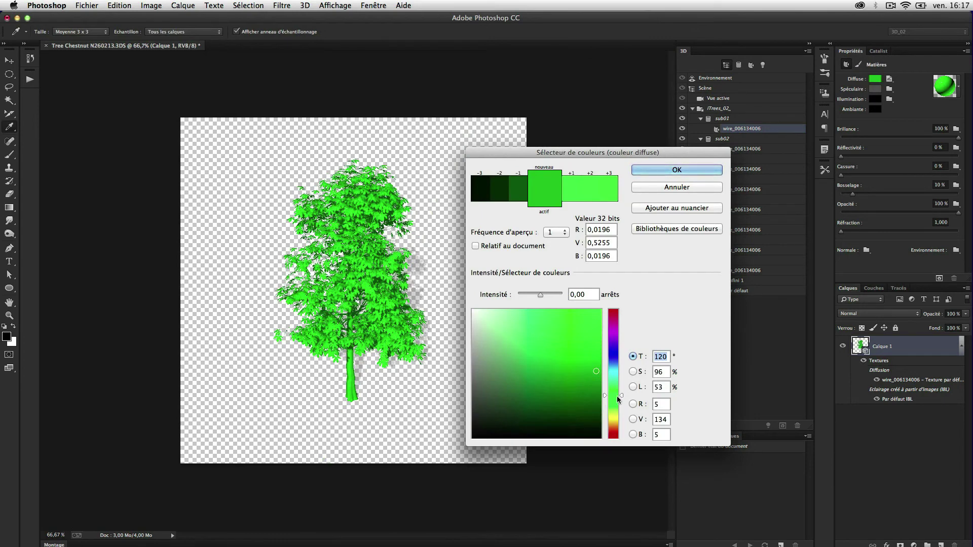
pyautogui.moveTo(622, 397); pyautogui.dragTo(621, 429)
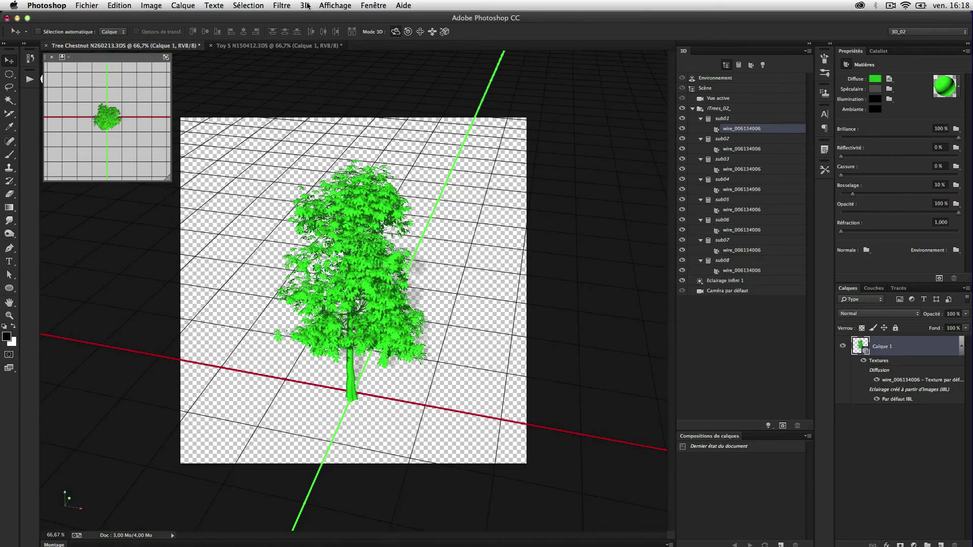
# - Open the online Photoshop 3D content page and browse the Books & Magazines models of its partner Archive3D
pyautogui.click(306, 6)
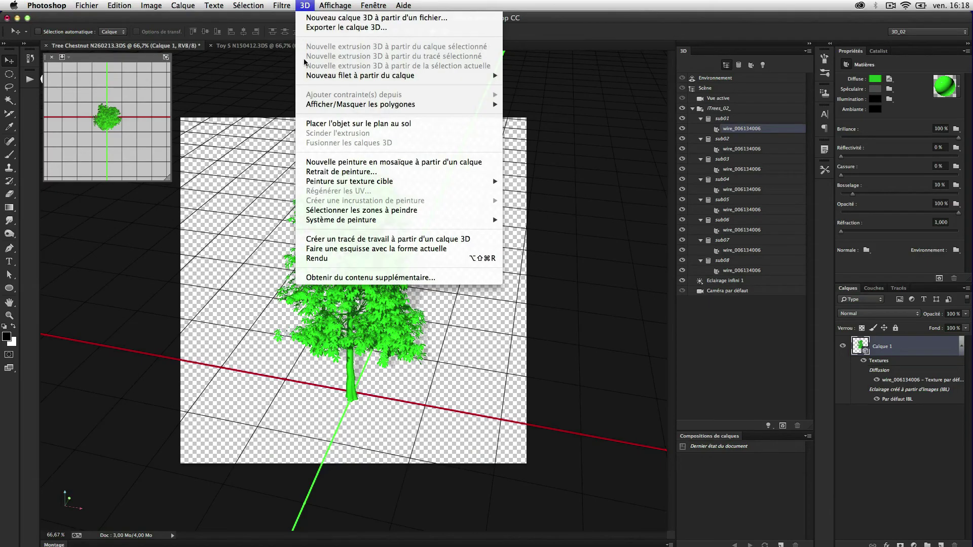
pyautogui.click(335, 278)
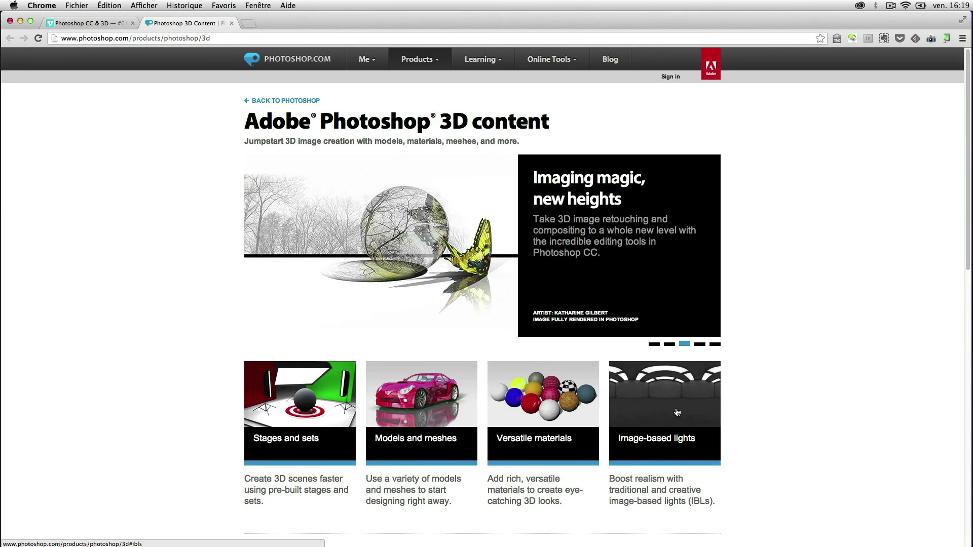
pyautogui.click(415, 405)
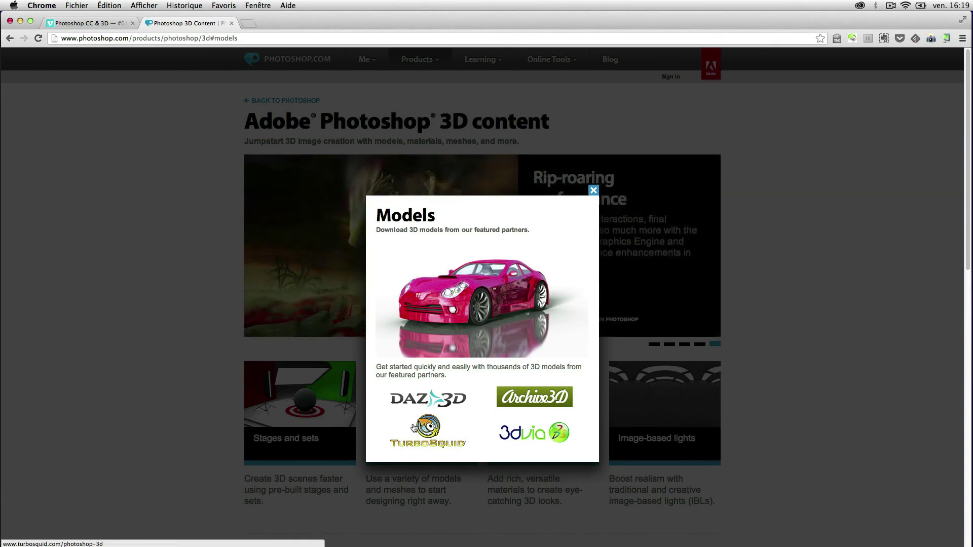
pyautogui.click(520, 398)
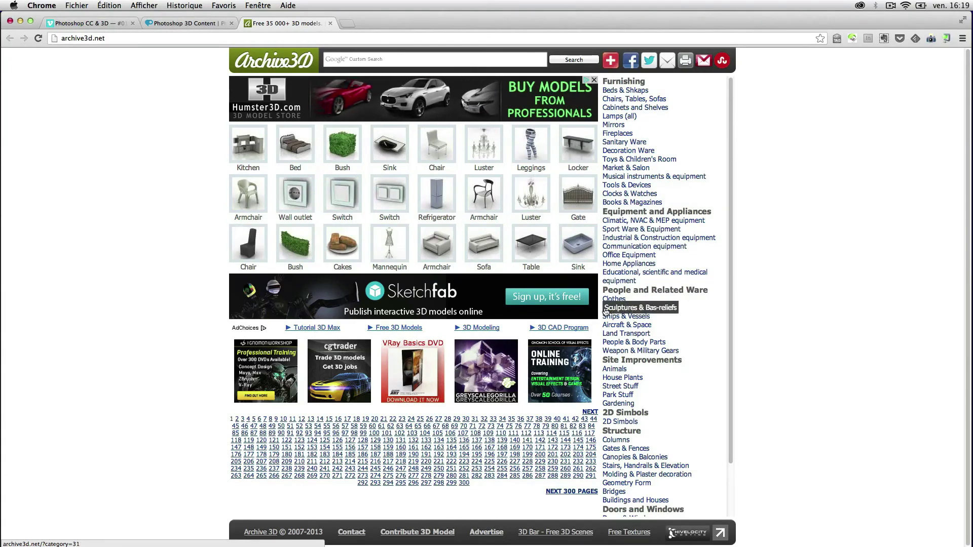
pyautogui.click(635, 203)
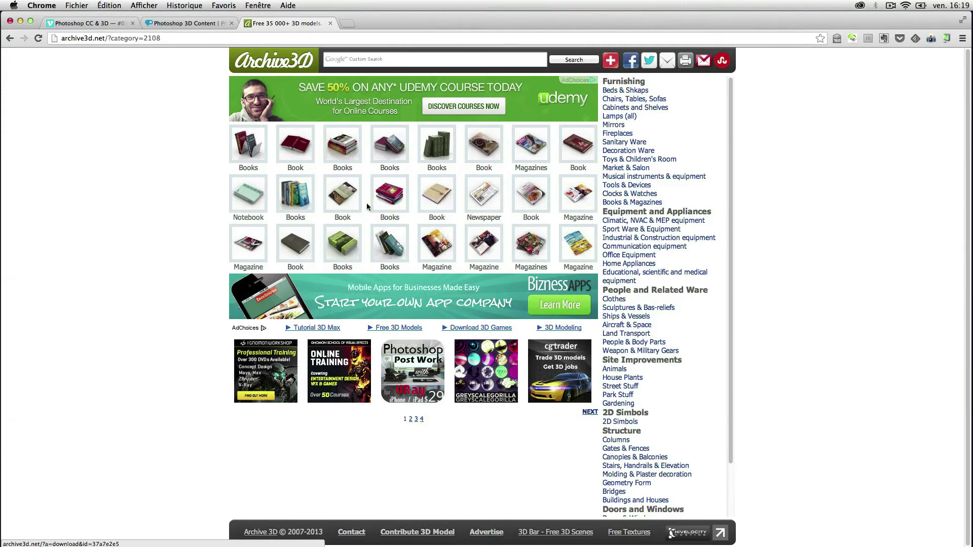
# - Switch to Finder and show the PsCC_3D folder in a new window
pyautogui.press('super+Tab')
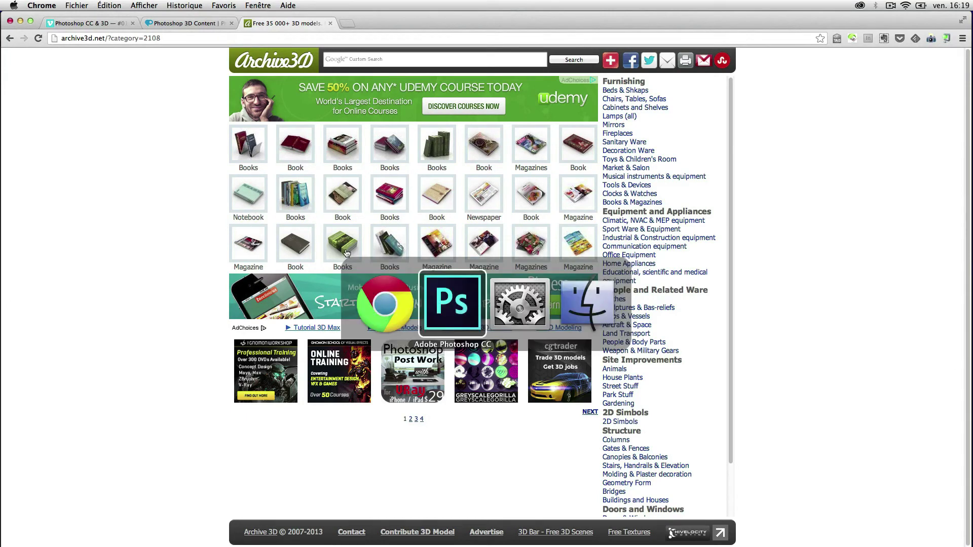
pyautogui.press('super+Tab')
pyautogui.press('super+Tab')
pyautogui.press('super+n')
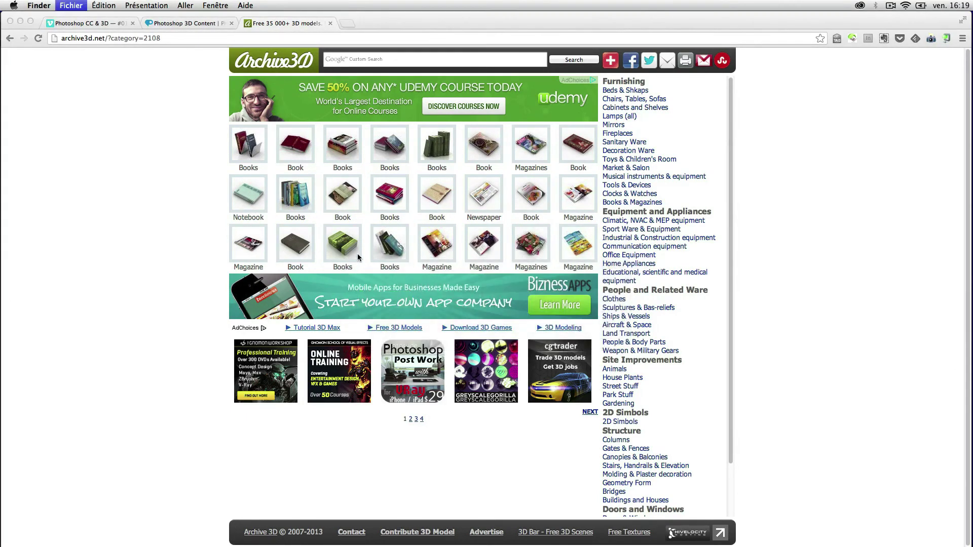
pyautogui.click(150, 267)
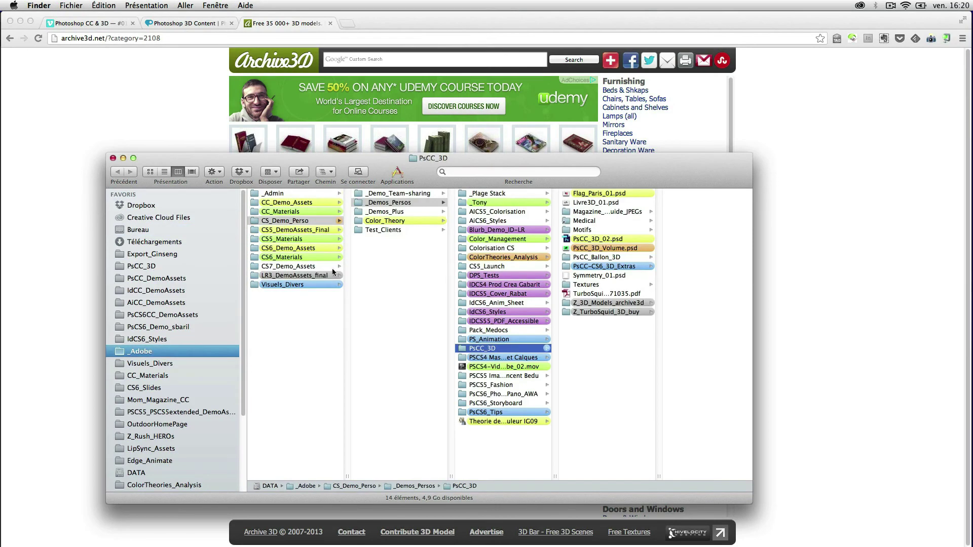
# - Preview Book_4_N090110.psd from the Z_3D_Models_archive3d/Book1 folder, then close the preview
pyautogui.click(616, 304)
pyautogui.click(684, 203)
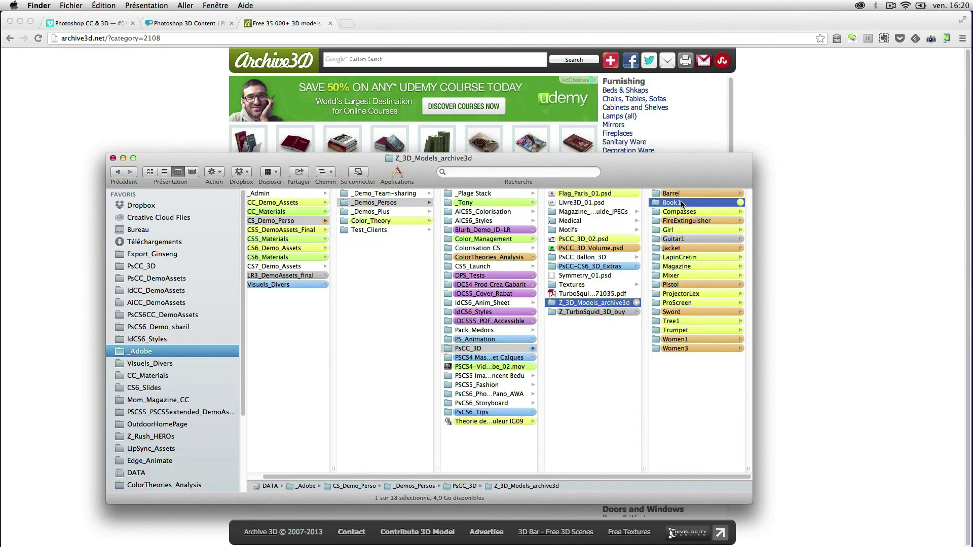
pyautogui.click(678, 221)
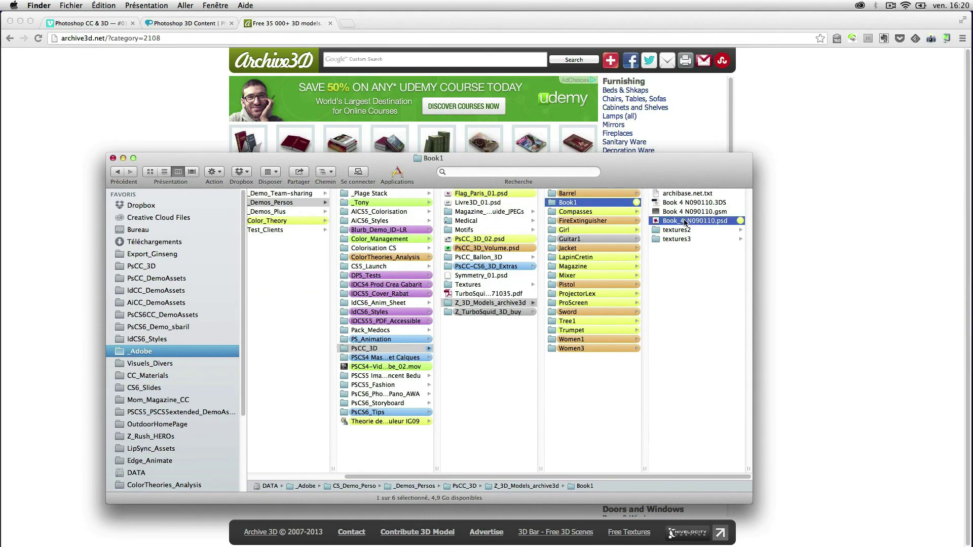
pyautogui.press('space')
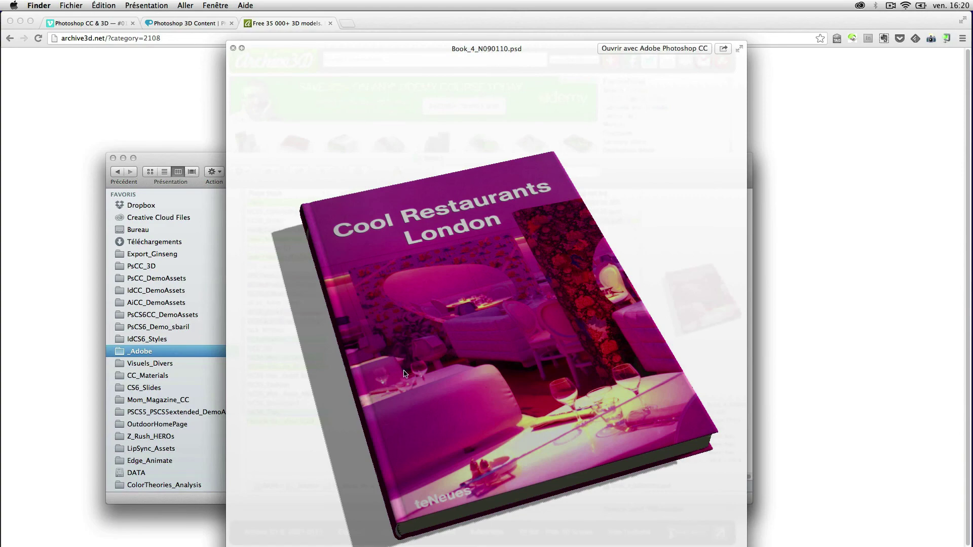
pyautogui.press('space')
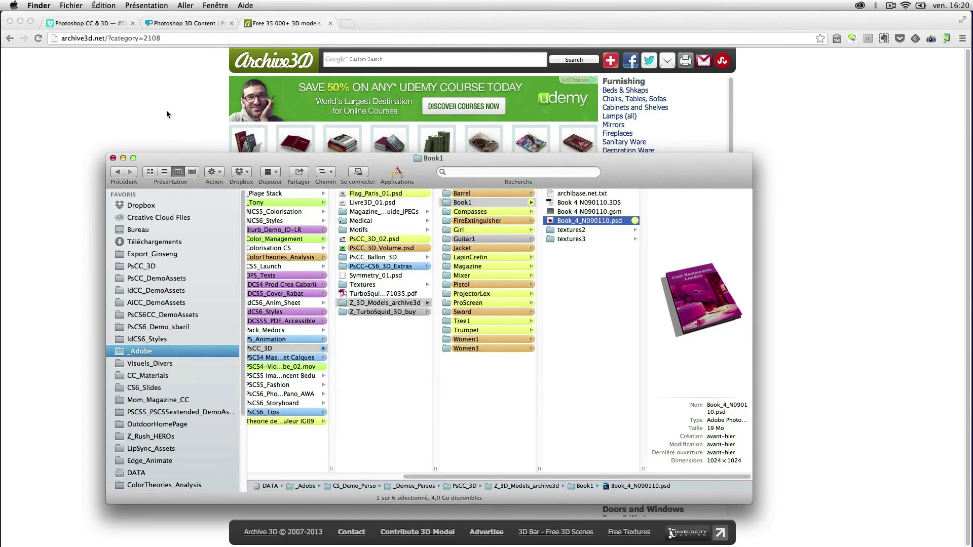
# - Switch back to Photoshop and open MacBook_Pro_HR_01.psd from the MacBook Pro OBJ folder inside Z_TurboSquid_3D_buy
pyautogui.press('super+Tab')
pyautogui.press('super+Tab')
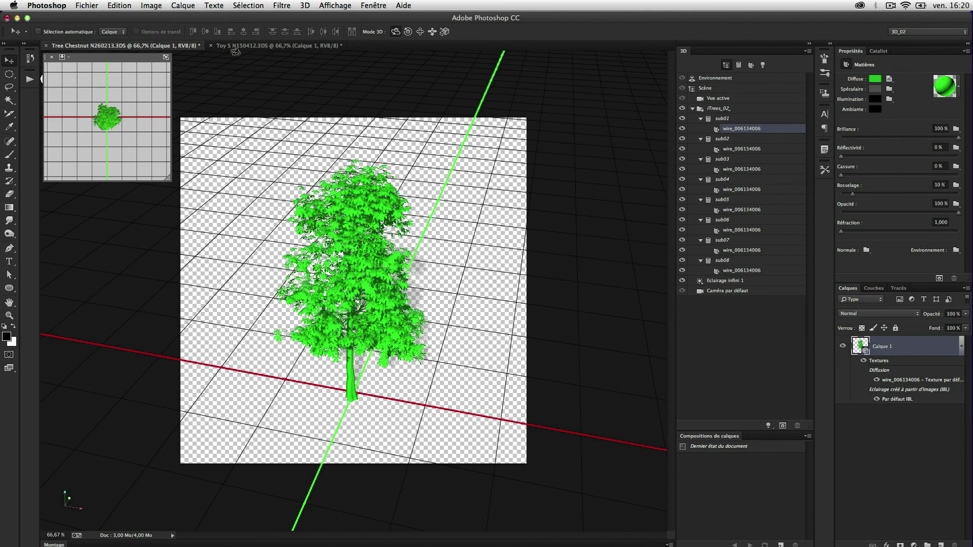
pyautogui.press('super+w')
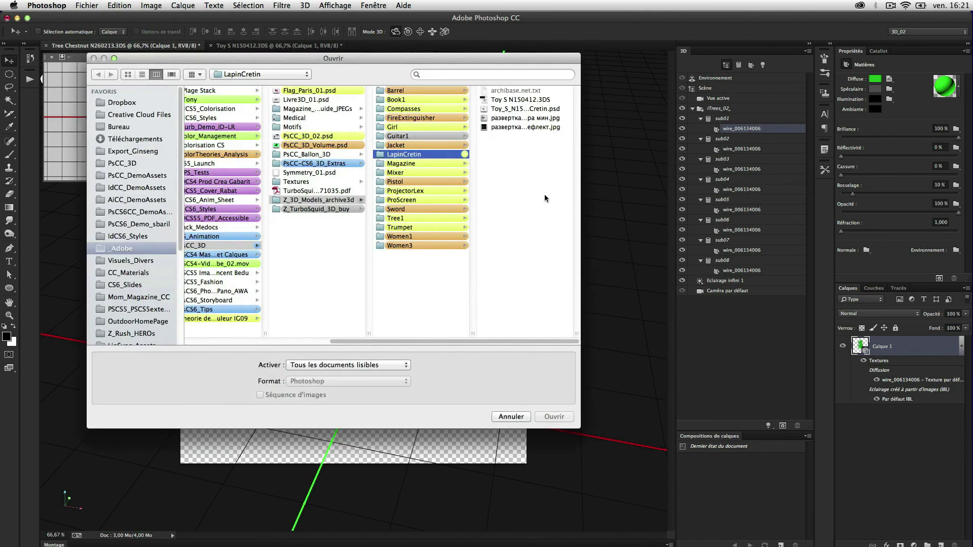
pyautogui.click(324, 209)
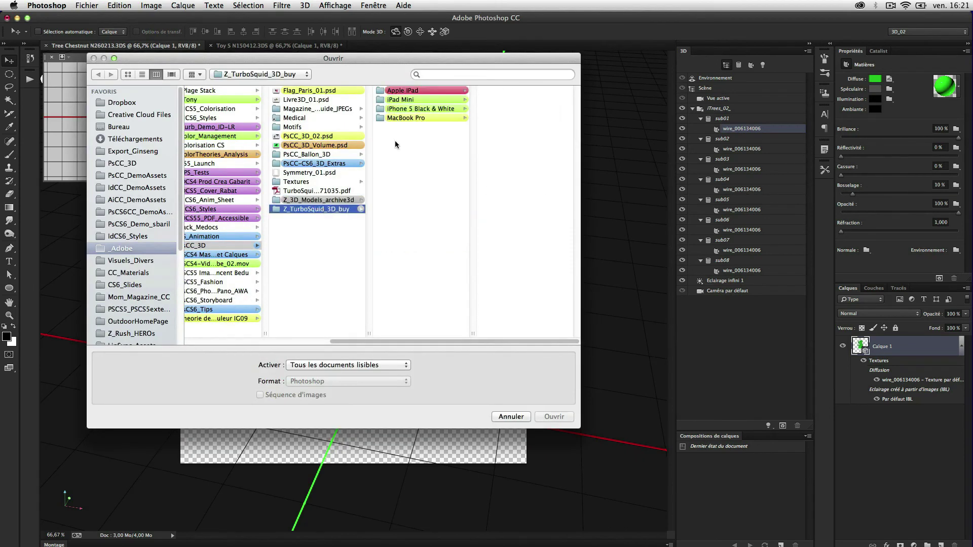
pyautogui.click(445, 119)
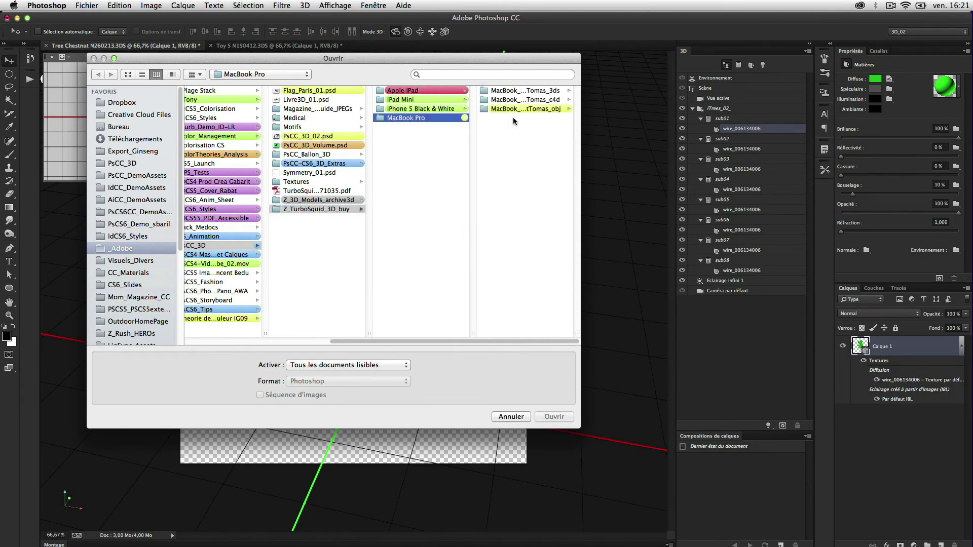
pyautogui.click(514, 109)
pyautogui.click(524, 109)
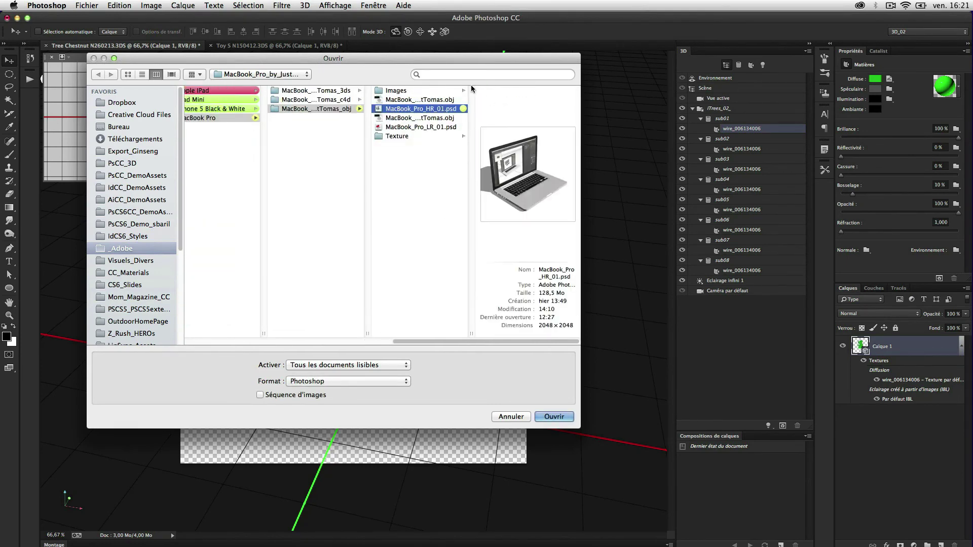
pyautogui.click(551, 416)
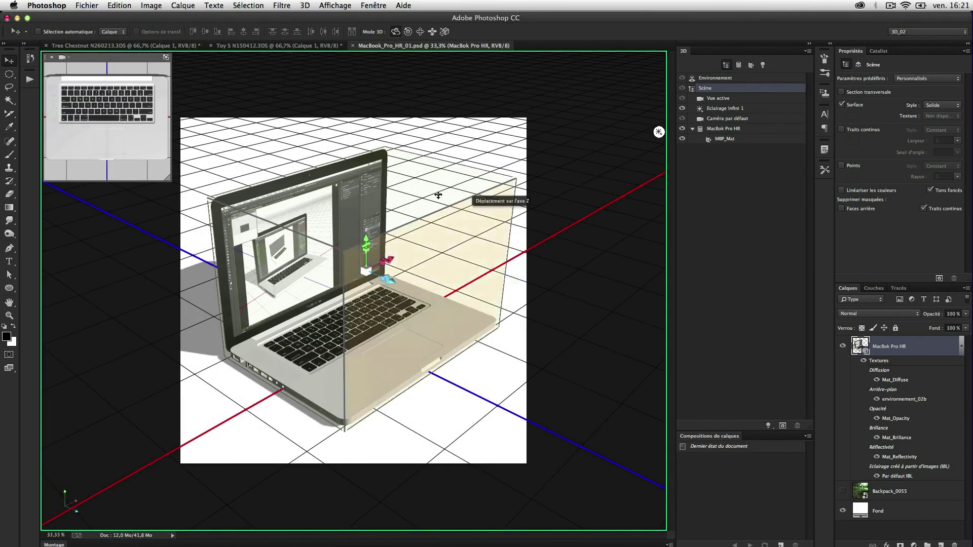
# - Show the Backpack_0055 forest layer and orbit the 3D camera to a lower angle so the MacBook suits the ground perspective
pyautogui.click(582, 375)
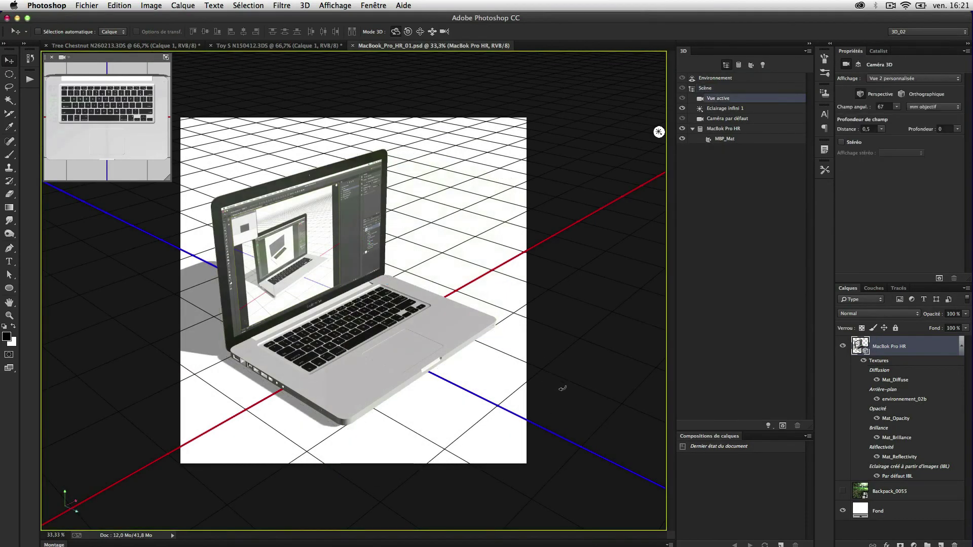
pyautogui.moveTo(563, 389)
pyautogui.mouseDown()
pyautogui.moveTo(536, 375)
pyautogui.moveTo(553, 379)
pyautogui.moveTo(549, 365)
pyautogui.moveTo(549, 385)
pyautogui.mouseUp()
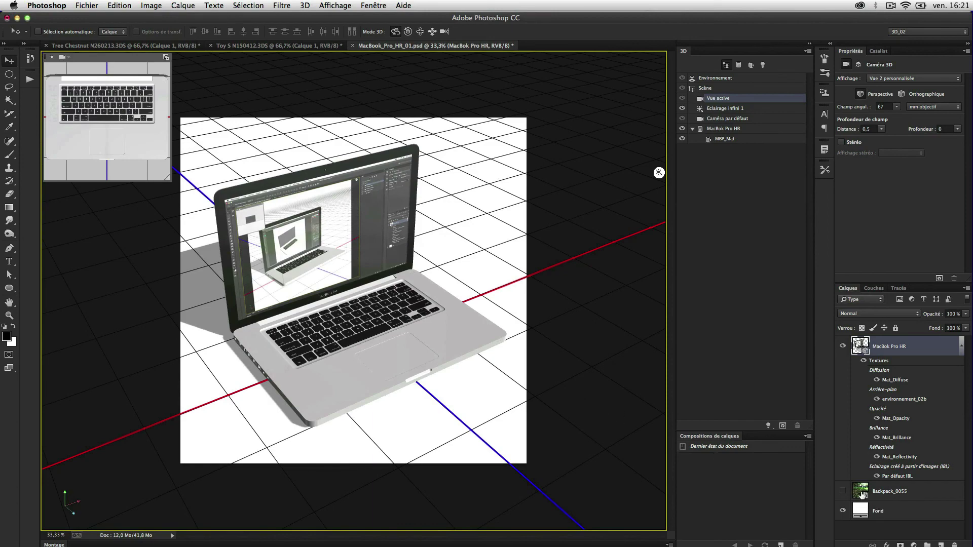
pyautogui.click(842, 491)
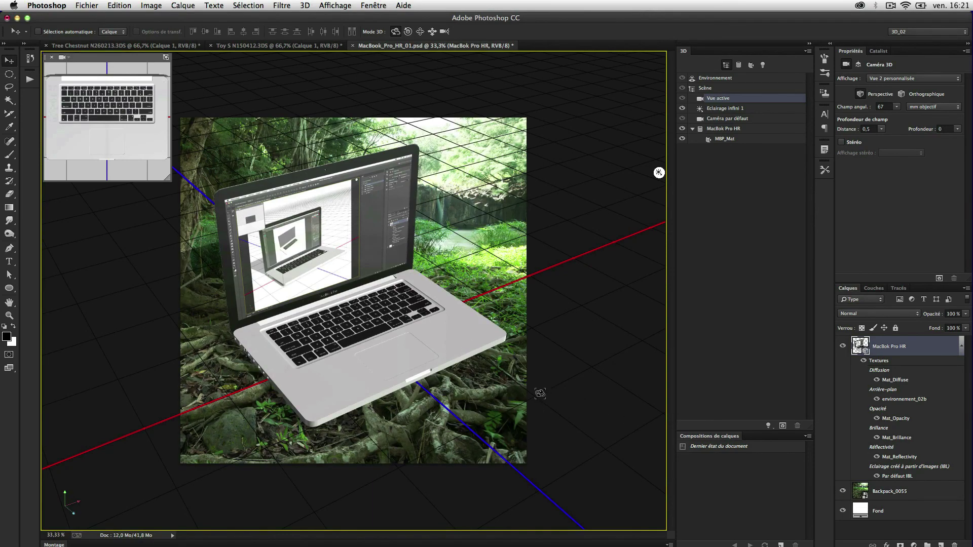
pyautogui.moveTo(540, 393)
pyautogui.mouseDown()
pyautogui.moveTo(540, 372)
pyautogui.moveTo(538, 385)
pyautogui.mouseUp()
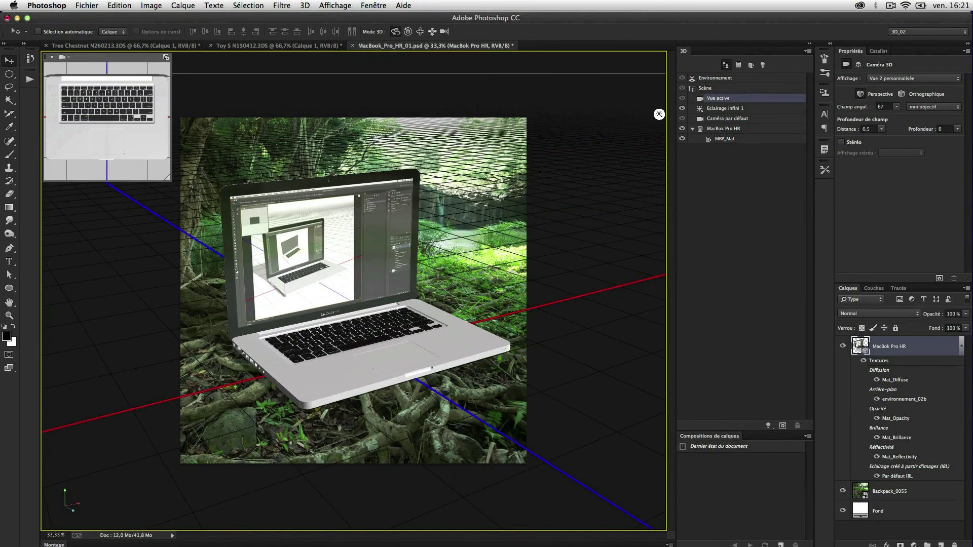
# - Turn off the shadow of the infinite light on the MacBook Pro HR 3D layer
pyautogui.click(895, 494)
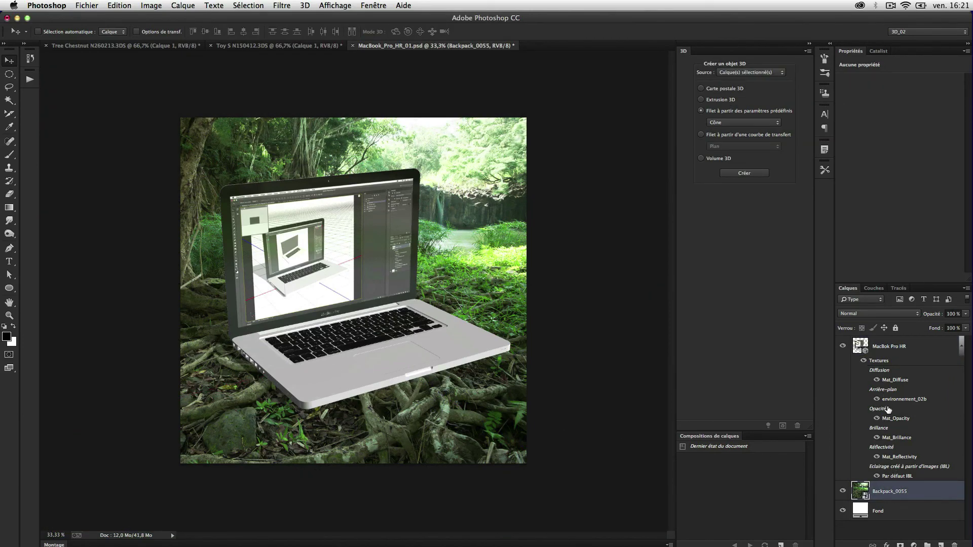
pyautogui.click(884, 349)
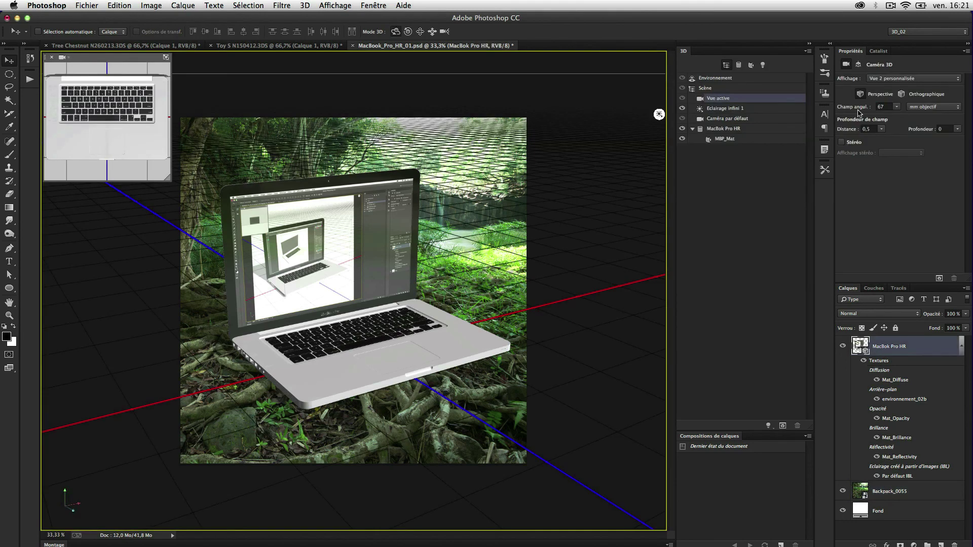
pyautogui.click(709, 109)
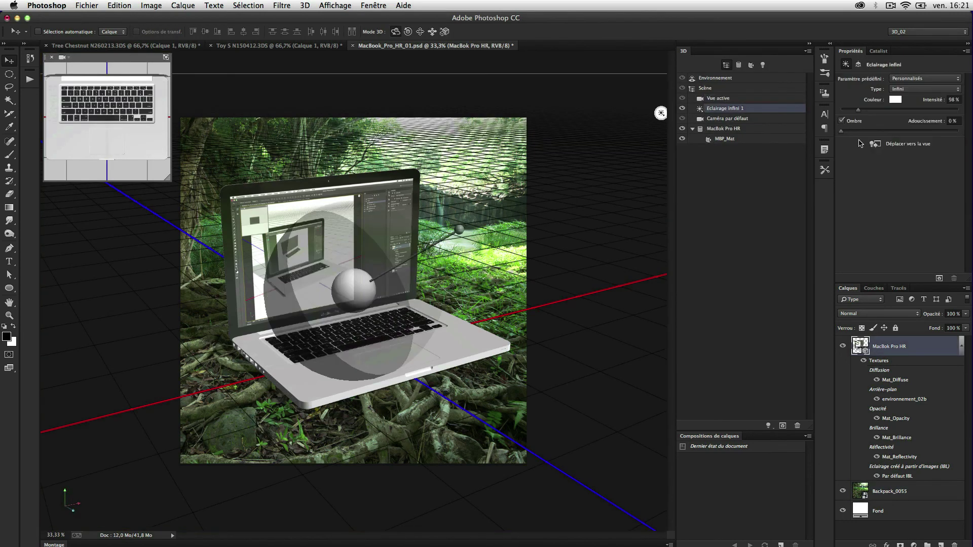
pyautogui.click(842, 121)
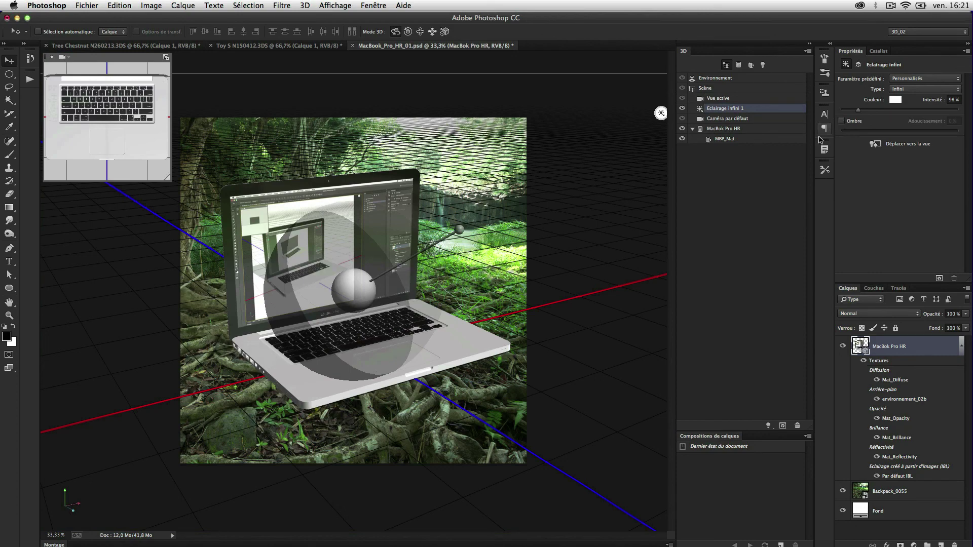
# - Add a layer above Backpack_0055, lasso a freehand shape around the laptop's base, fill it with black and deselect
pyautogui.moveTo(254, 382); pyautogui.dragTo(298, 385)
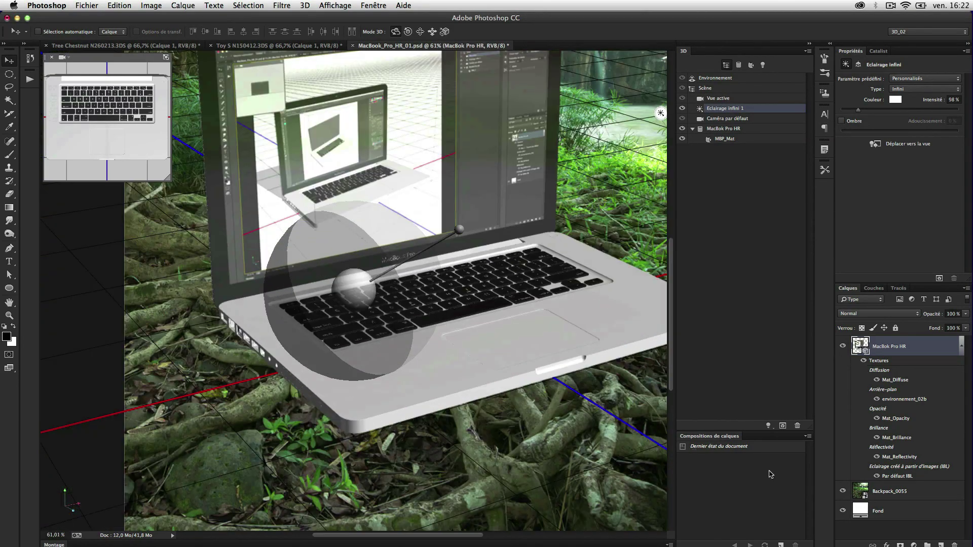
pyautogui.click(889, 491)
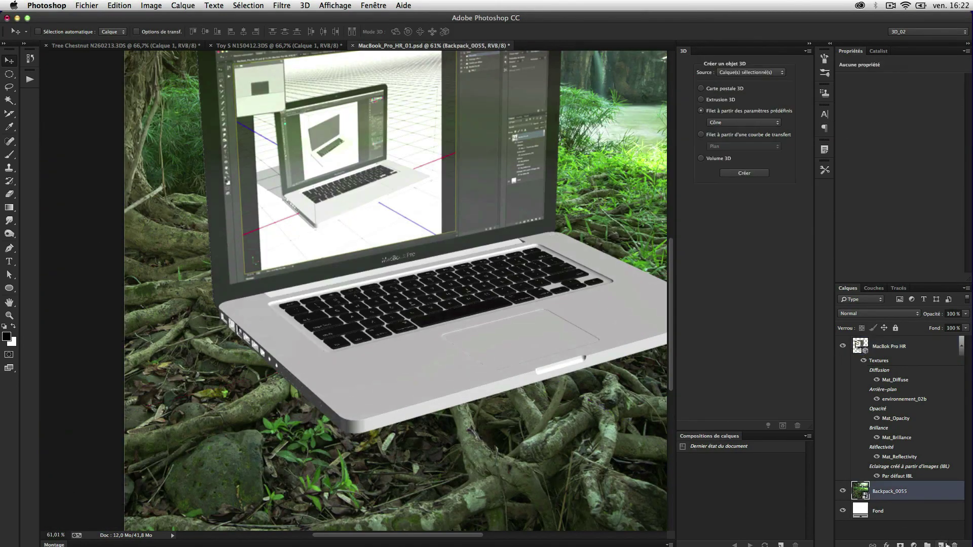
pyautogui.click(940, 545)
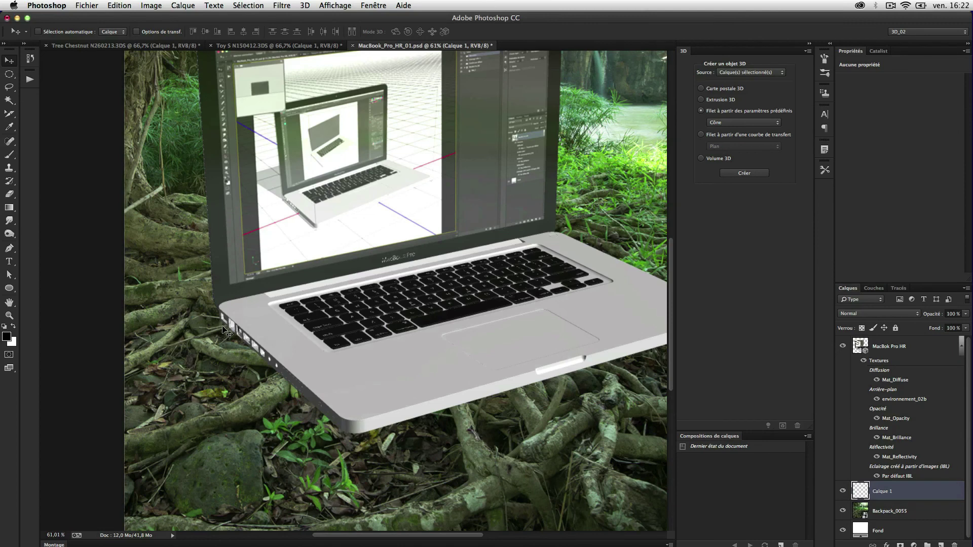
pyautogui.press('l')
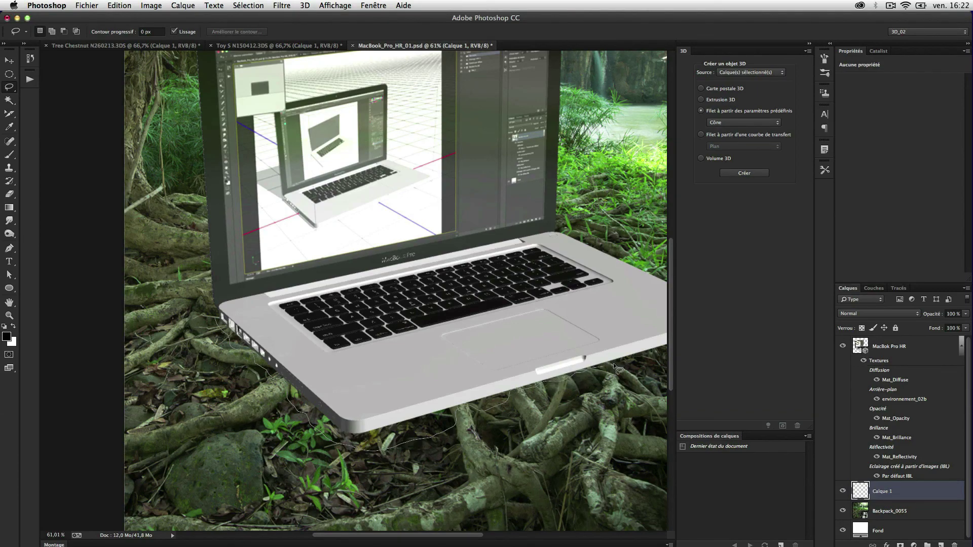
pyautogui.moveTo(654, 359)
pyautogui.mouseDown()
pyautogui.moveTo(689, 305)
pyautogui.moveTo(499, 274)
pyautogui.moveTo(264, 261)
pyautogui.moveTo(241, 329)
pyautogui.mouseUp()
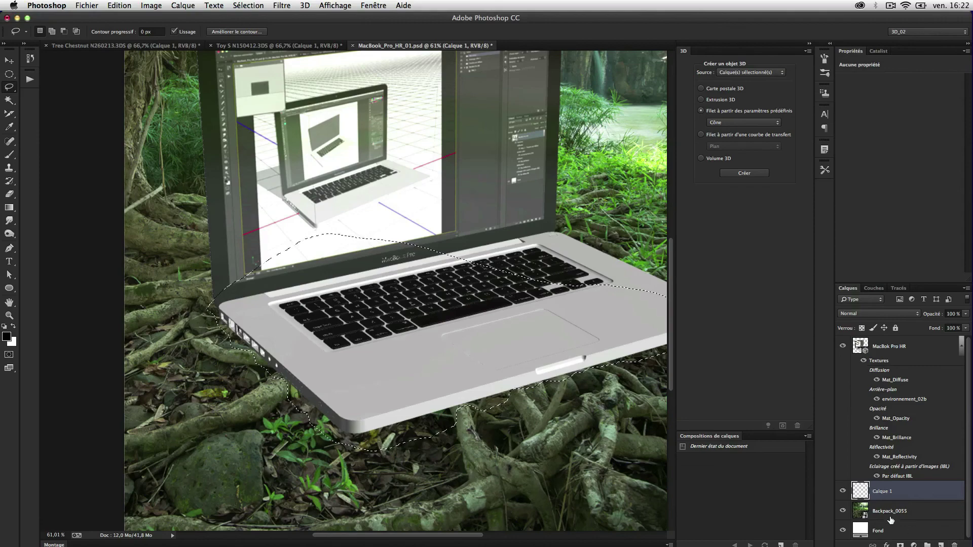
pyautogui.hotkey('alt', 'BackSpace')
pyautogui.press('super+d')
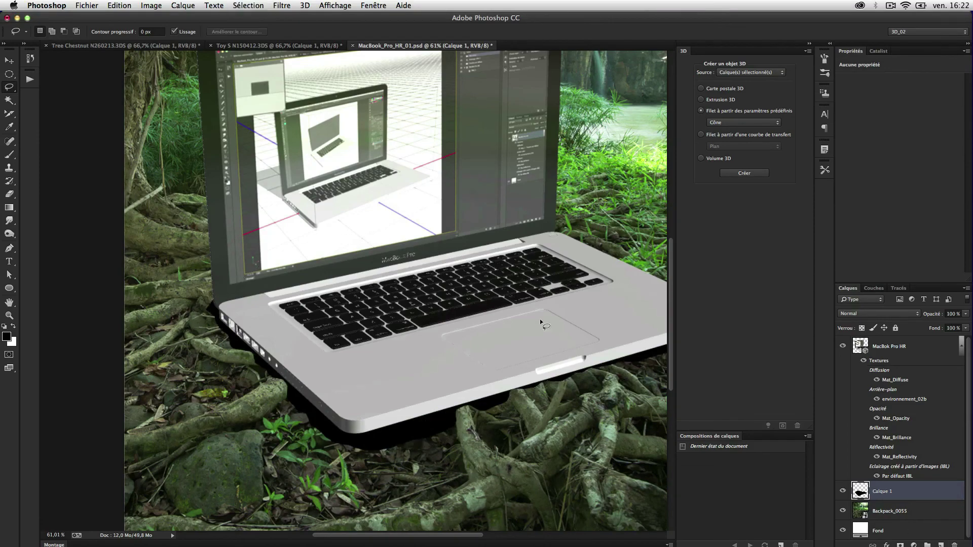
# - Soften the black shadow with a 17.6-pixel Gaussian blur and lower its layer opacity to 66%
pyautogui.click(281, 6)
pyautogui.moveTo(345, 163)
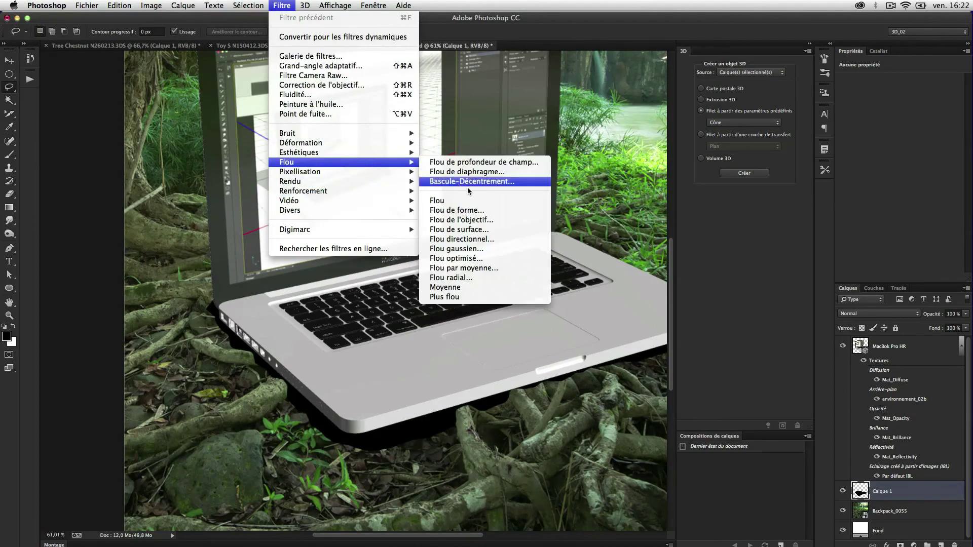
pyautogui.click(476, 250)
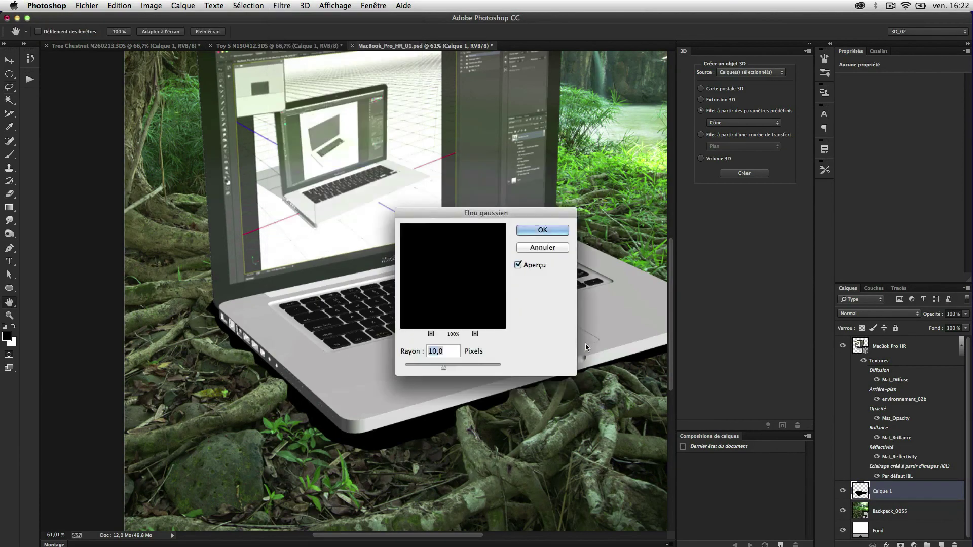
pyautogui.moveTo(452, 367); pyautogui.dragTo(447, 367)
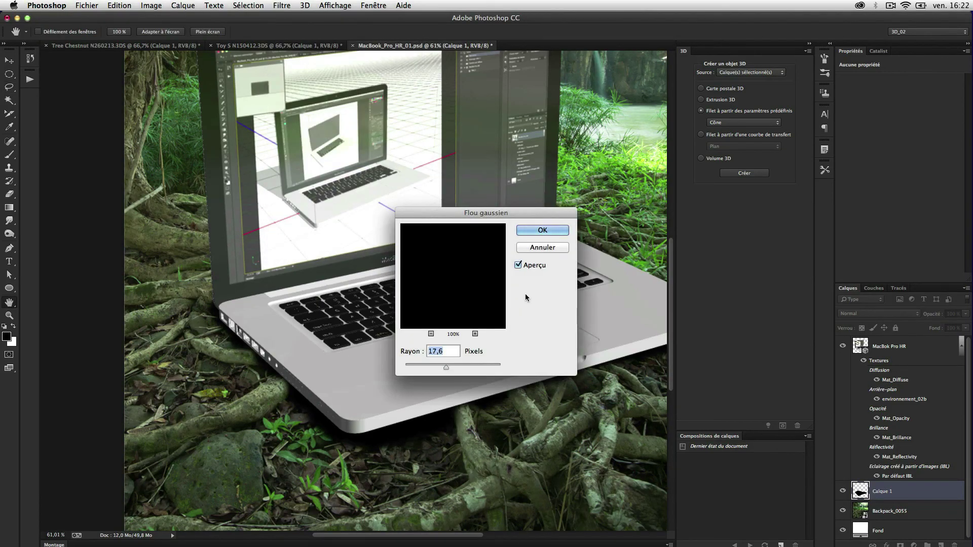
pyautogui.click(542, 231)
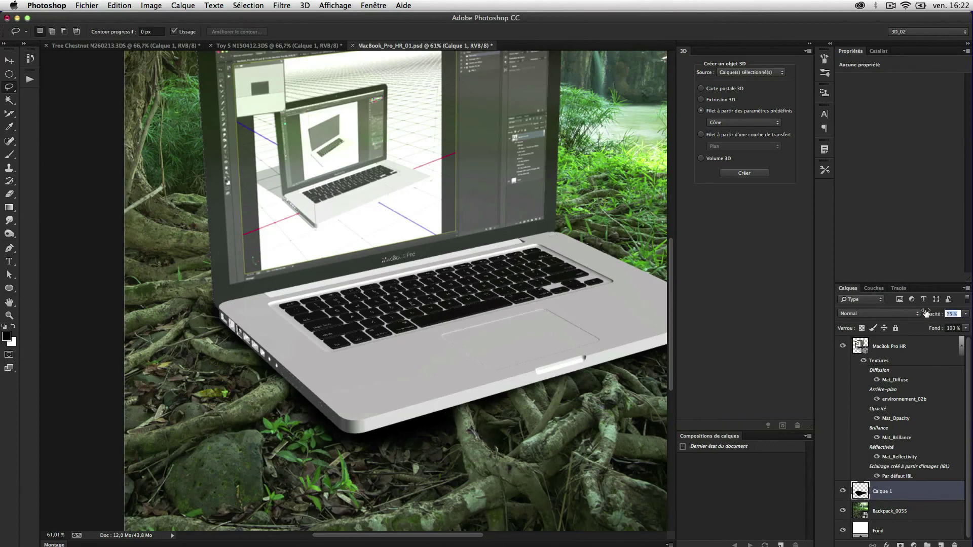
pyautogui.moveTo(935, 314); pyautogui.dragTo(920, 315)
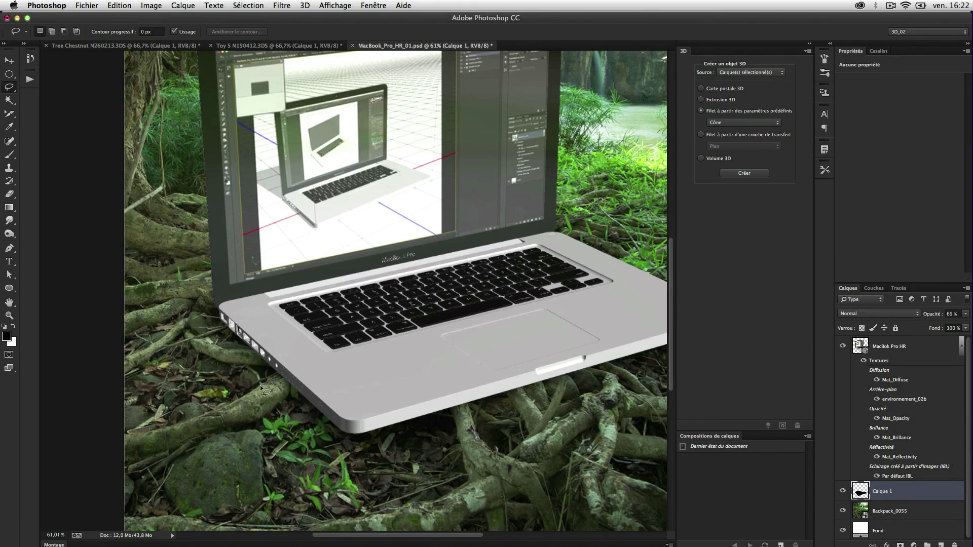
# - Add a Curves adjustment above the MacBook Pro HR layer with contrast points at input 52, output 32 and input 157, output 167
pyautogui.press('super+minus')
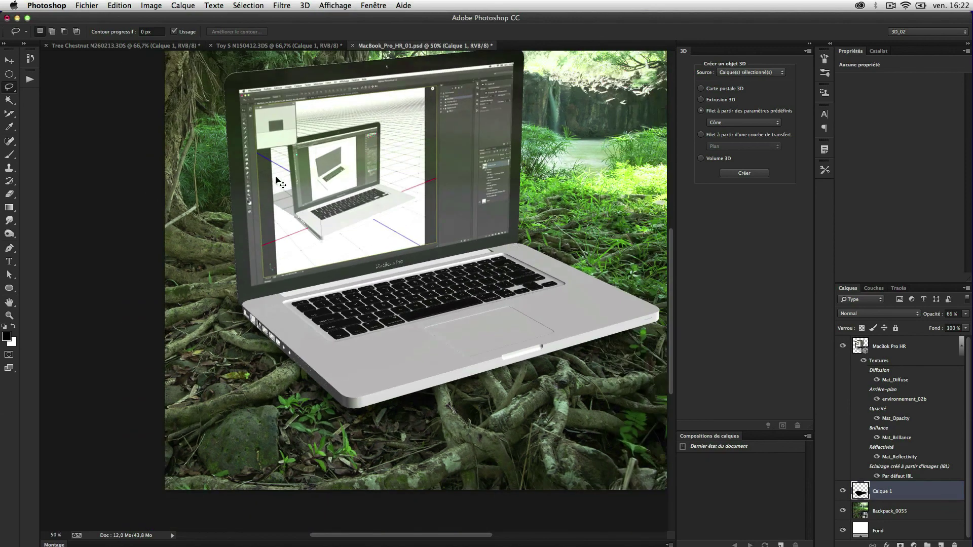
pyautogui.press('super+minus')
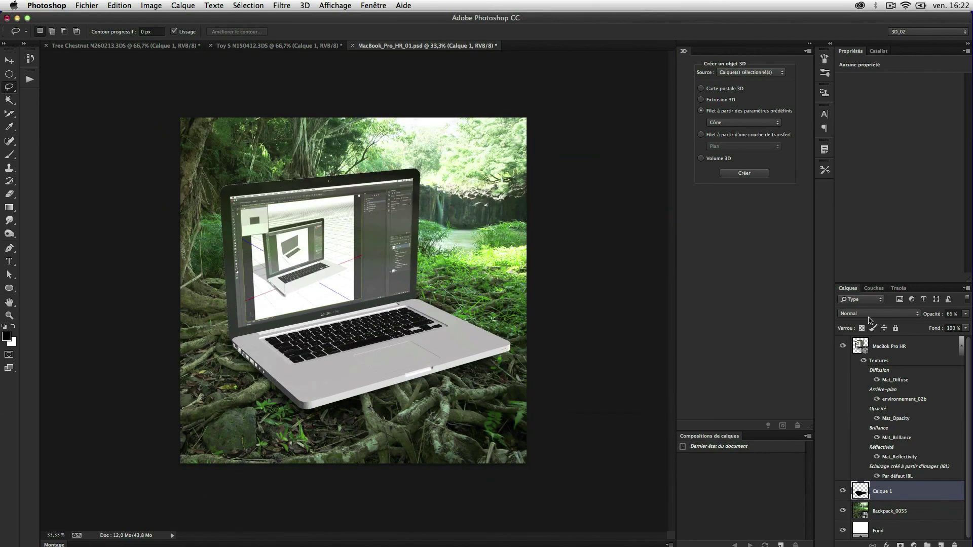
pyautogui.click(897, 347)
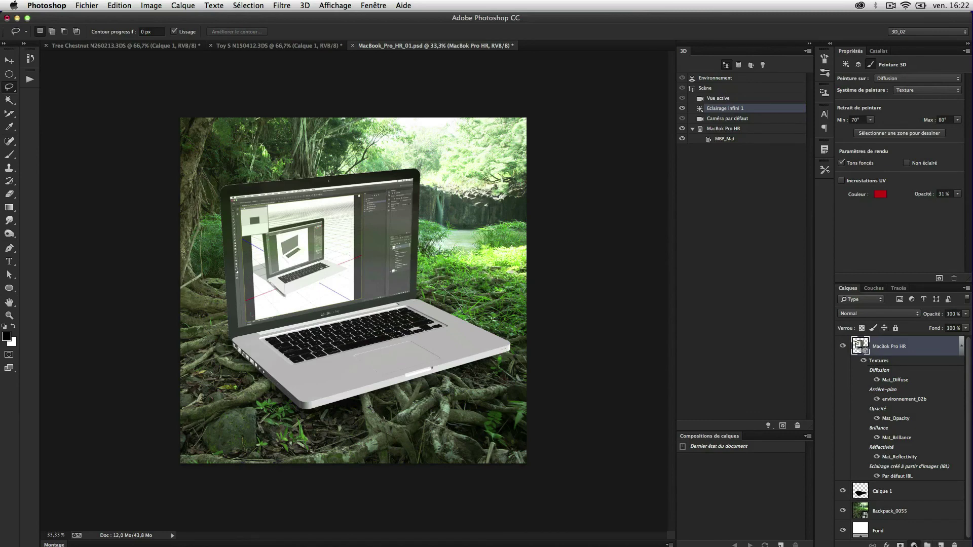
pyautogui.click(913, 546)
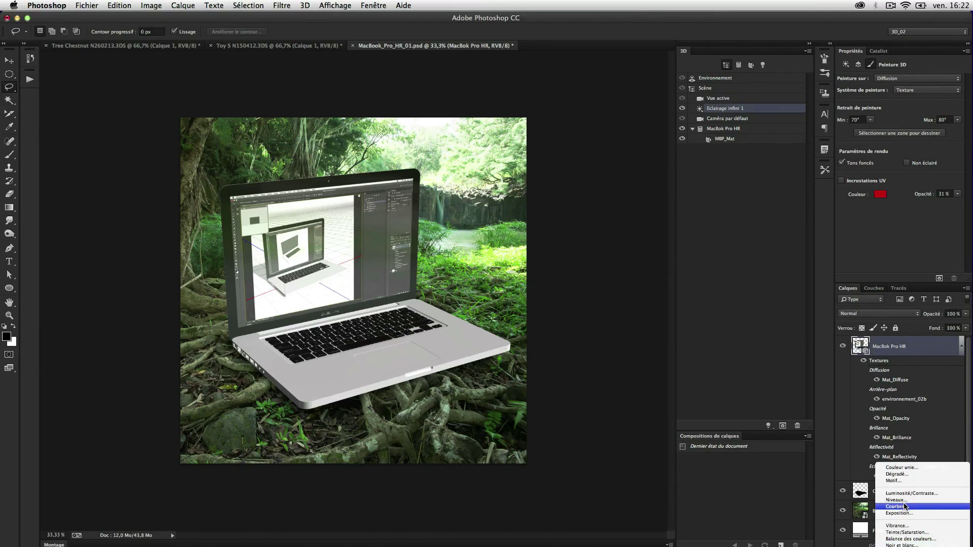
pyautogui.click(891, 504)
pyautogui.moveTo(884, 173); pyautogui.dragTo(884, 178)
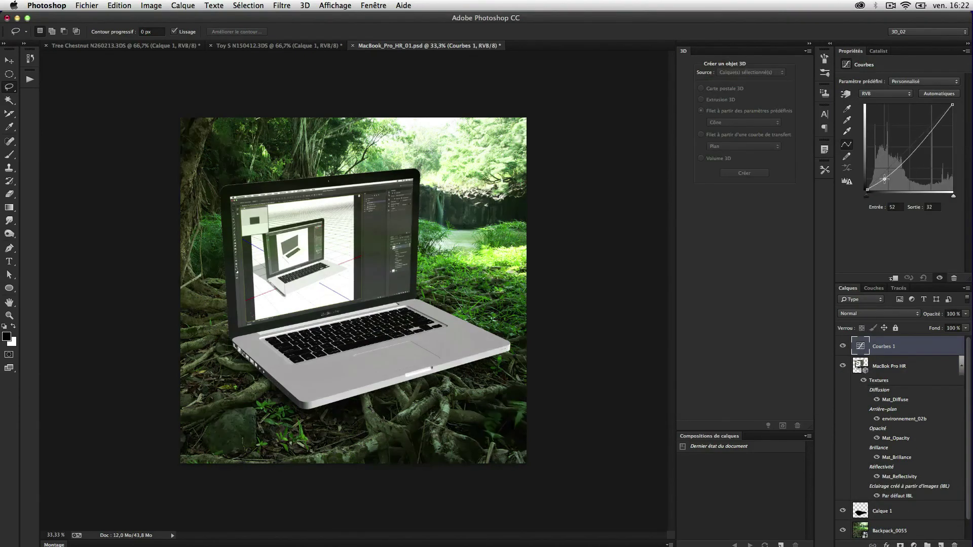
pyautogui.moveTo(917, 136); pyautogui.dragTo(919, 134)
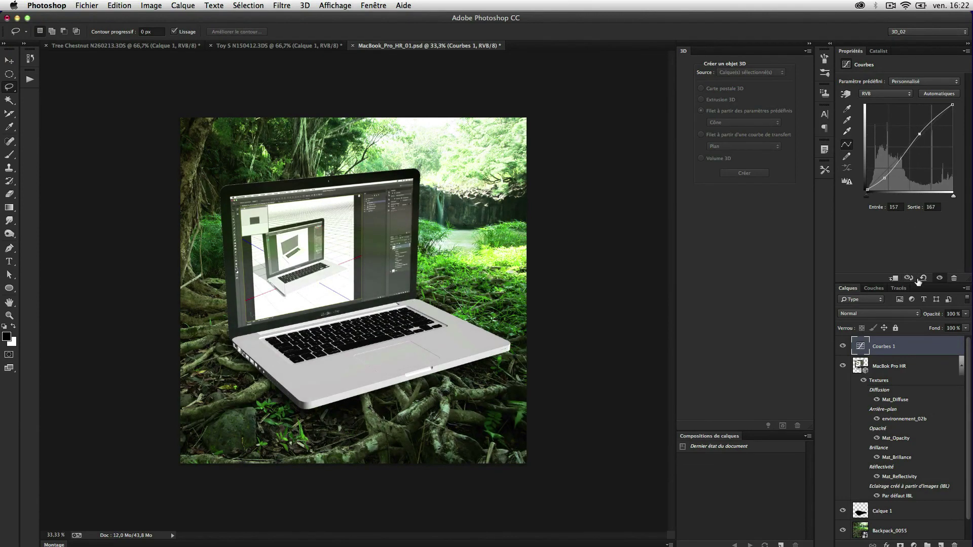
# - Clip the Curves adjustment to the MacBook Pro HR layer and compare the result with the previous state
pyautogui.click(893, 277)
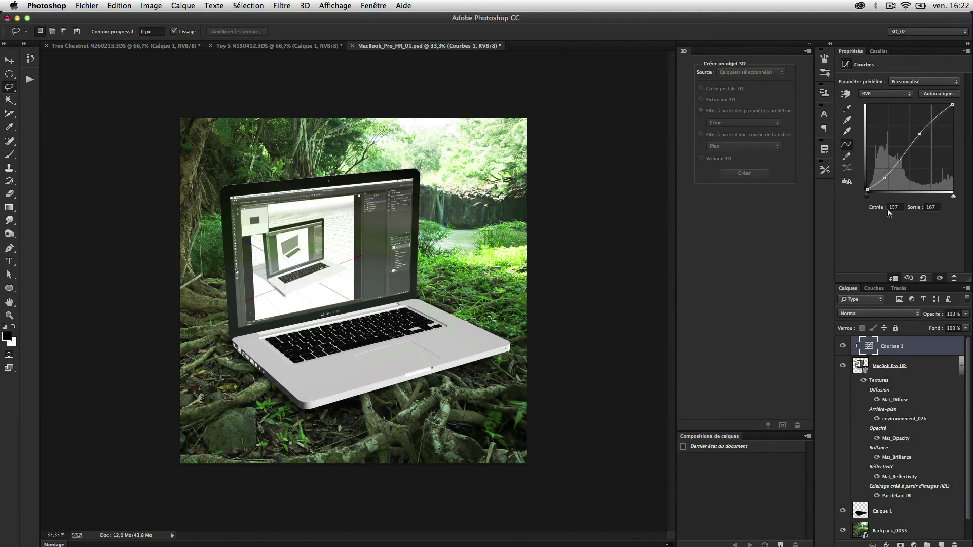
pyautogui.click(908, 279)
pyautogui.click(909, 278)
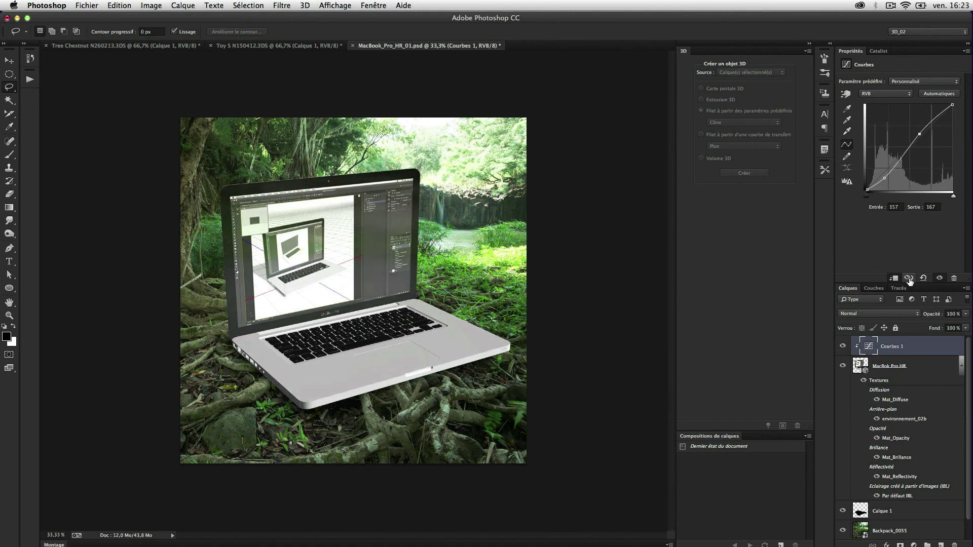
pyautogui.click(909, 278)
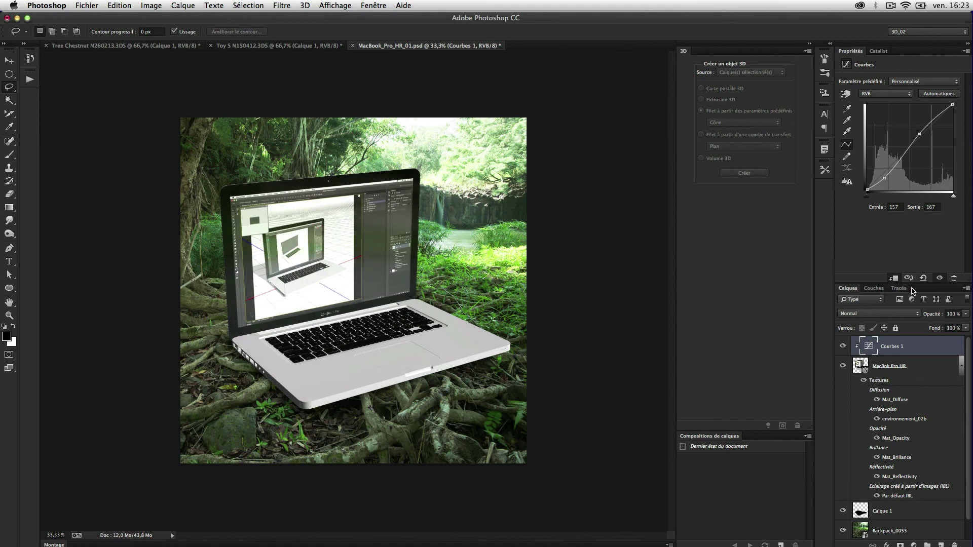